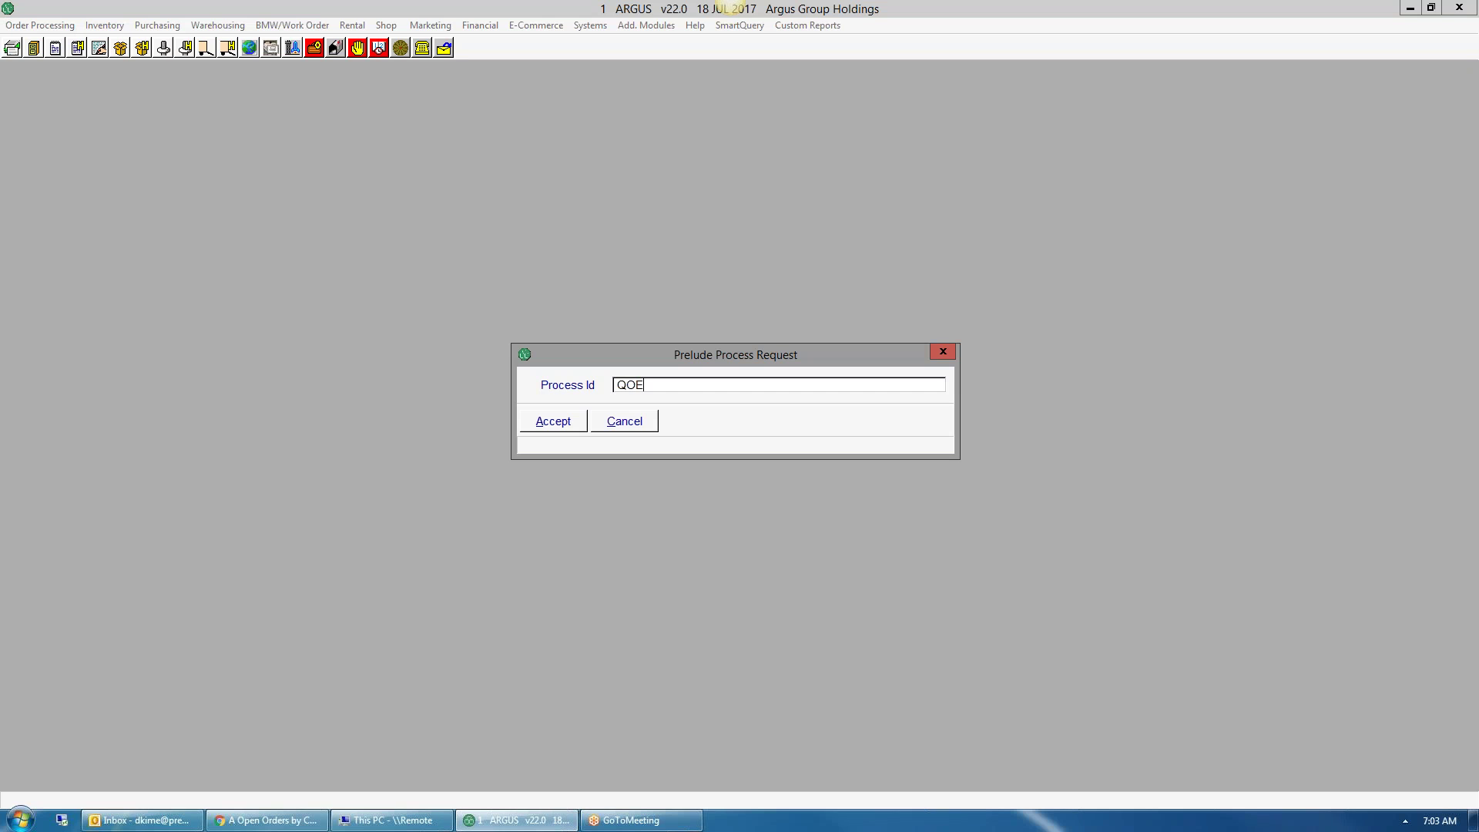
- Start Quote Order Entry (QOE) for company 001 with ship-to territory 04
key("Return")
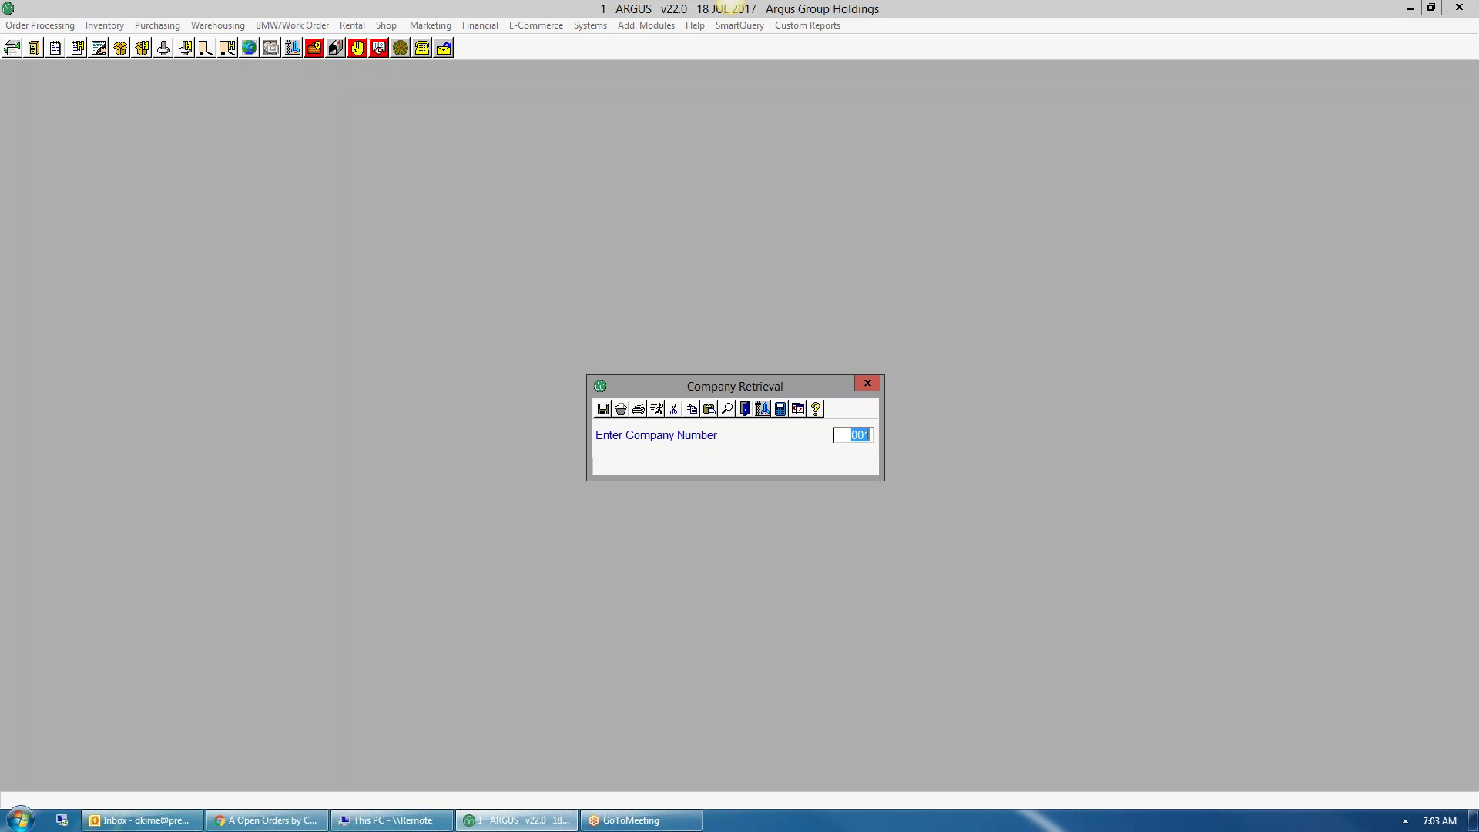
key("Return")
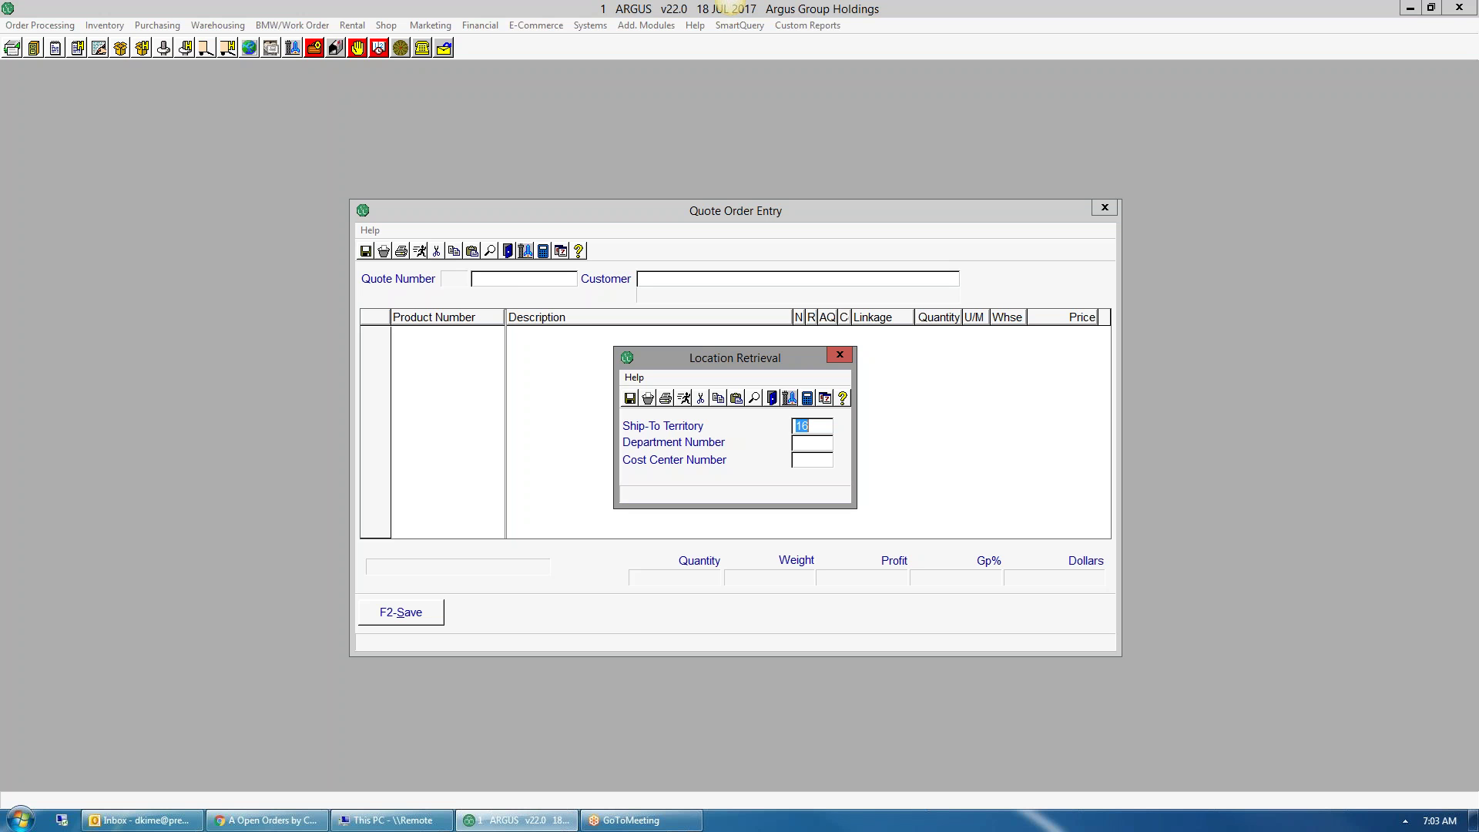
type("04")
key("Tab")
- Assign a new quote number and select customer TEST PREMIER from a 'TEST PRE' search
key("Return")
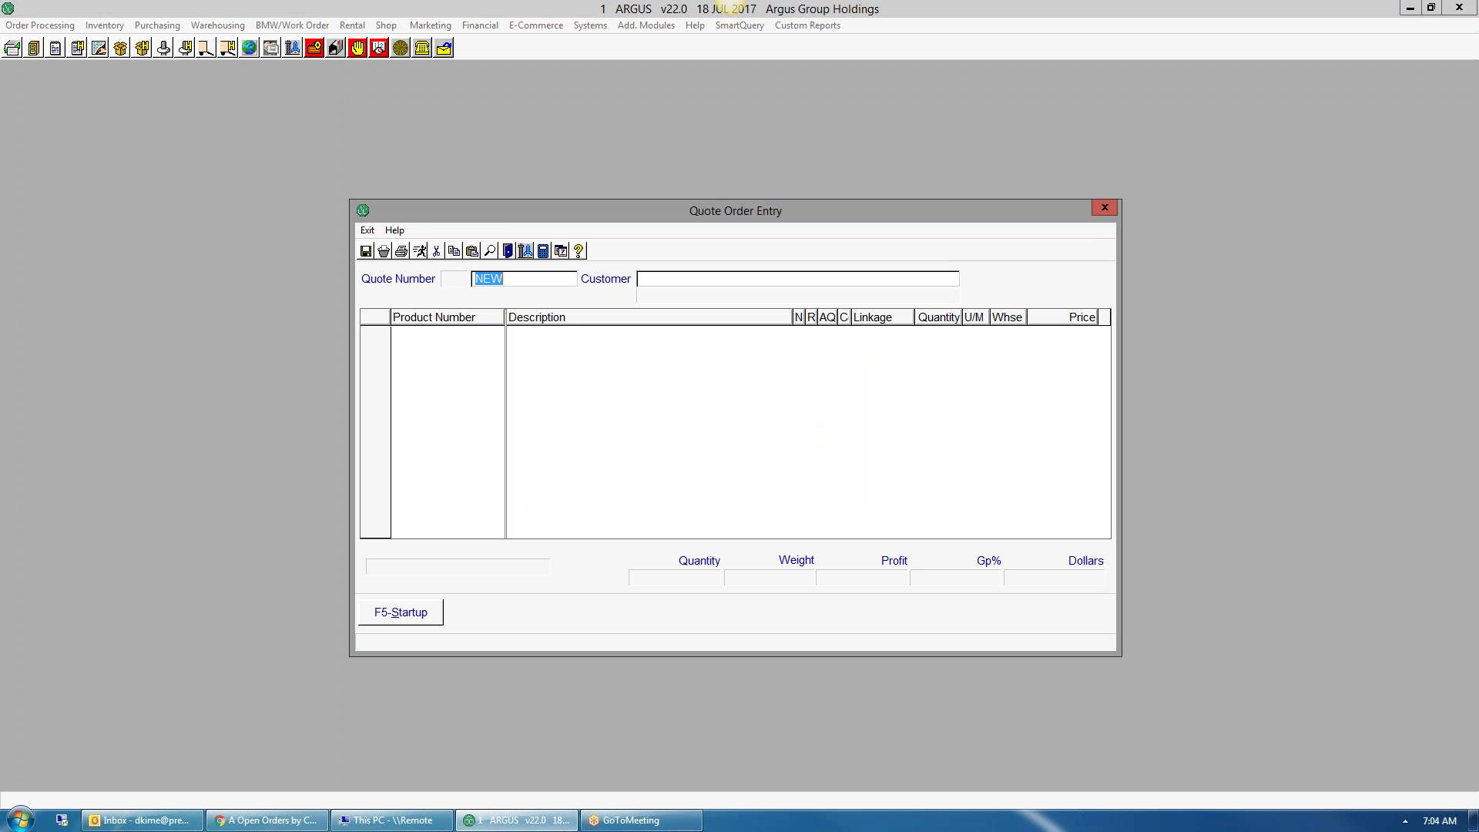
key("Return")
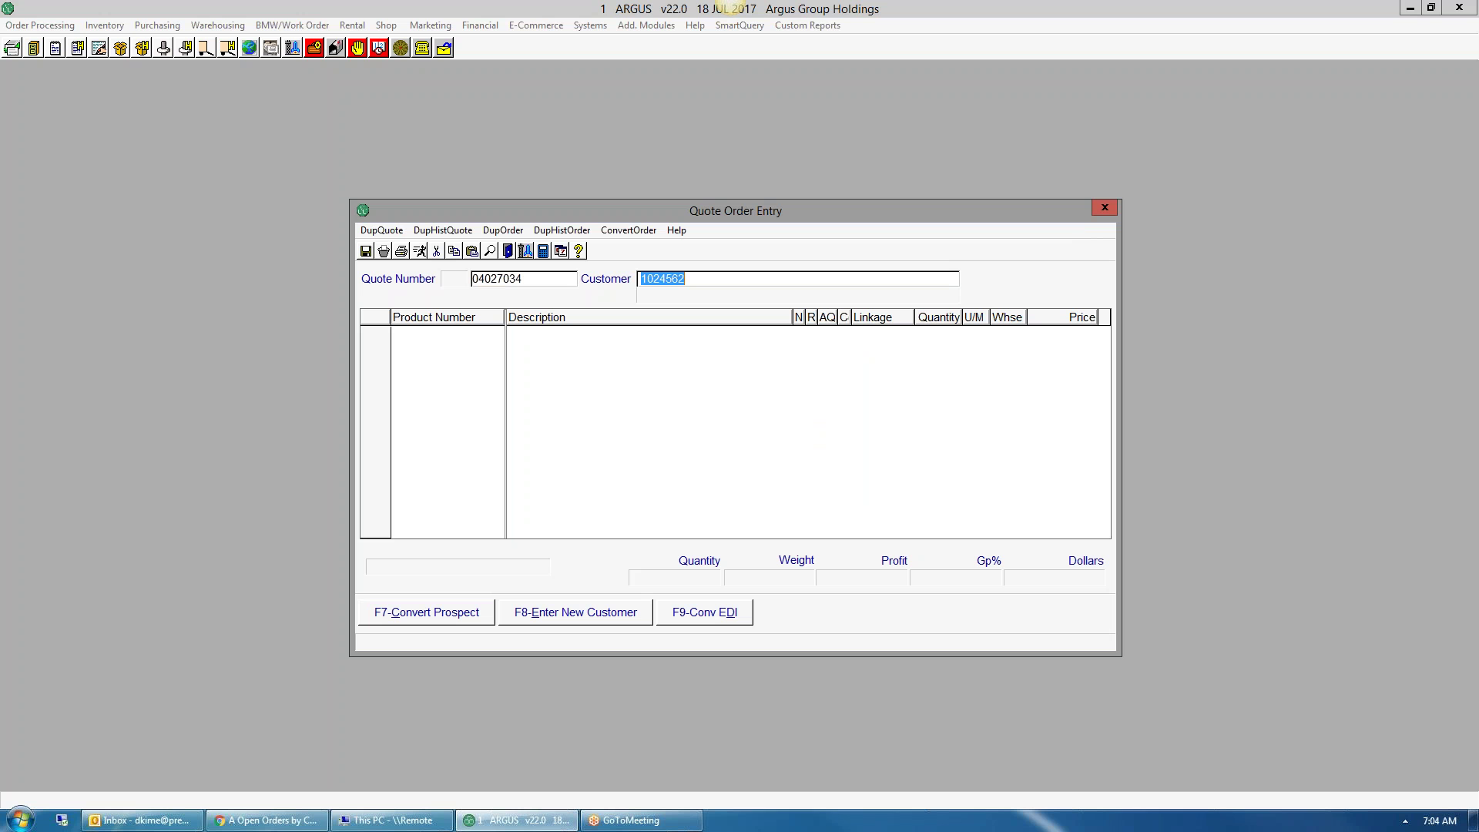
type("TEST PRE")
key("Return")
key("Down")
key("Down")
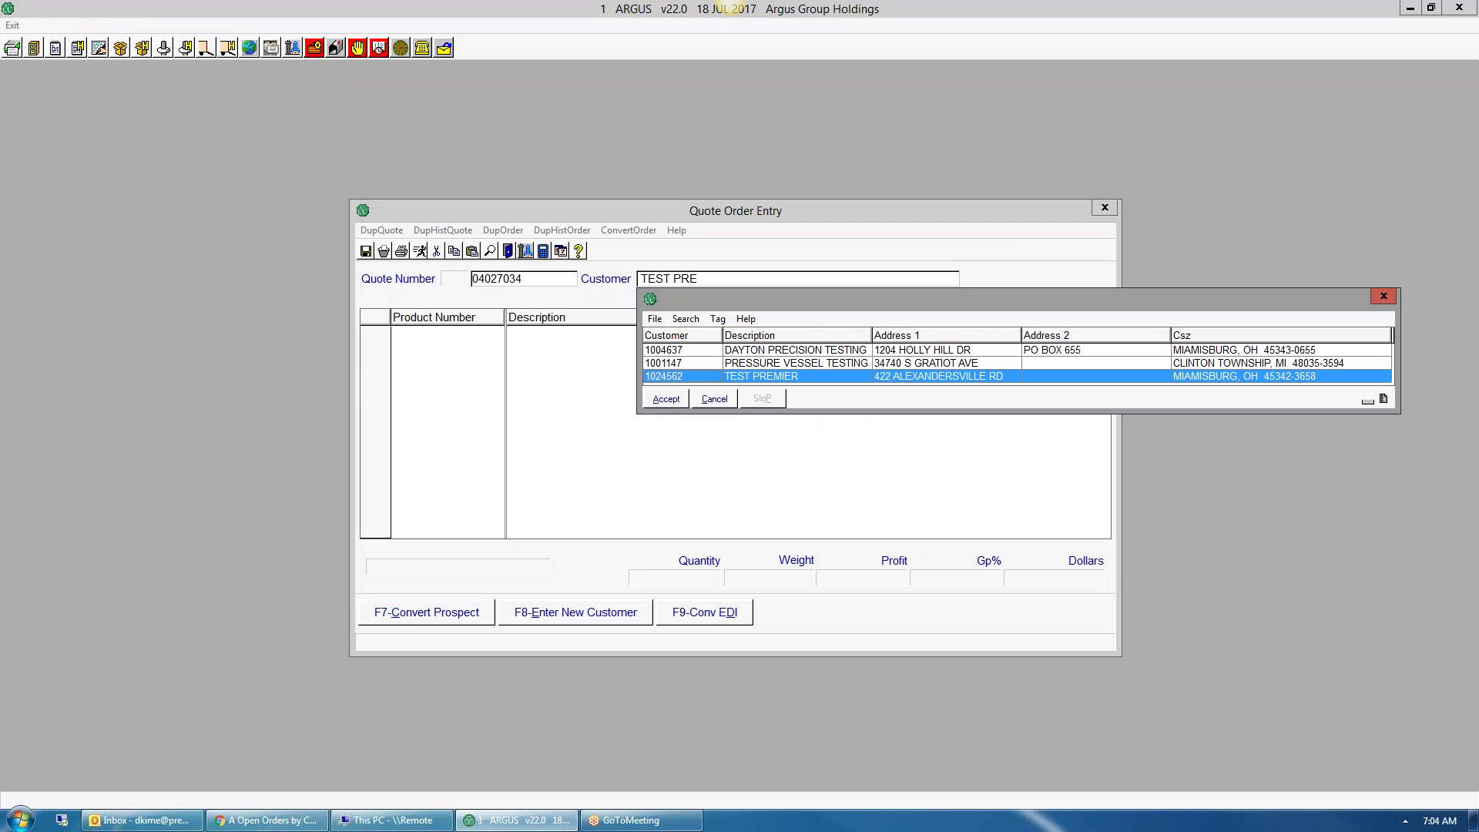
key("Return")
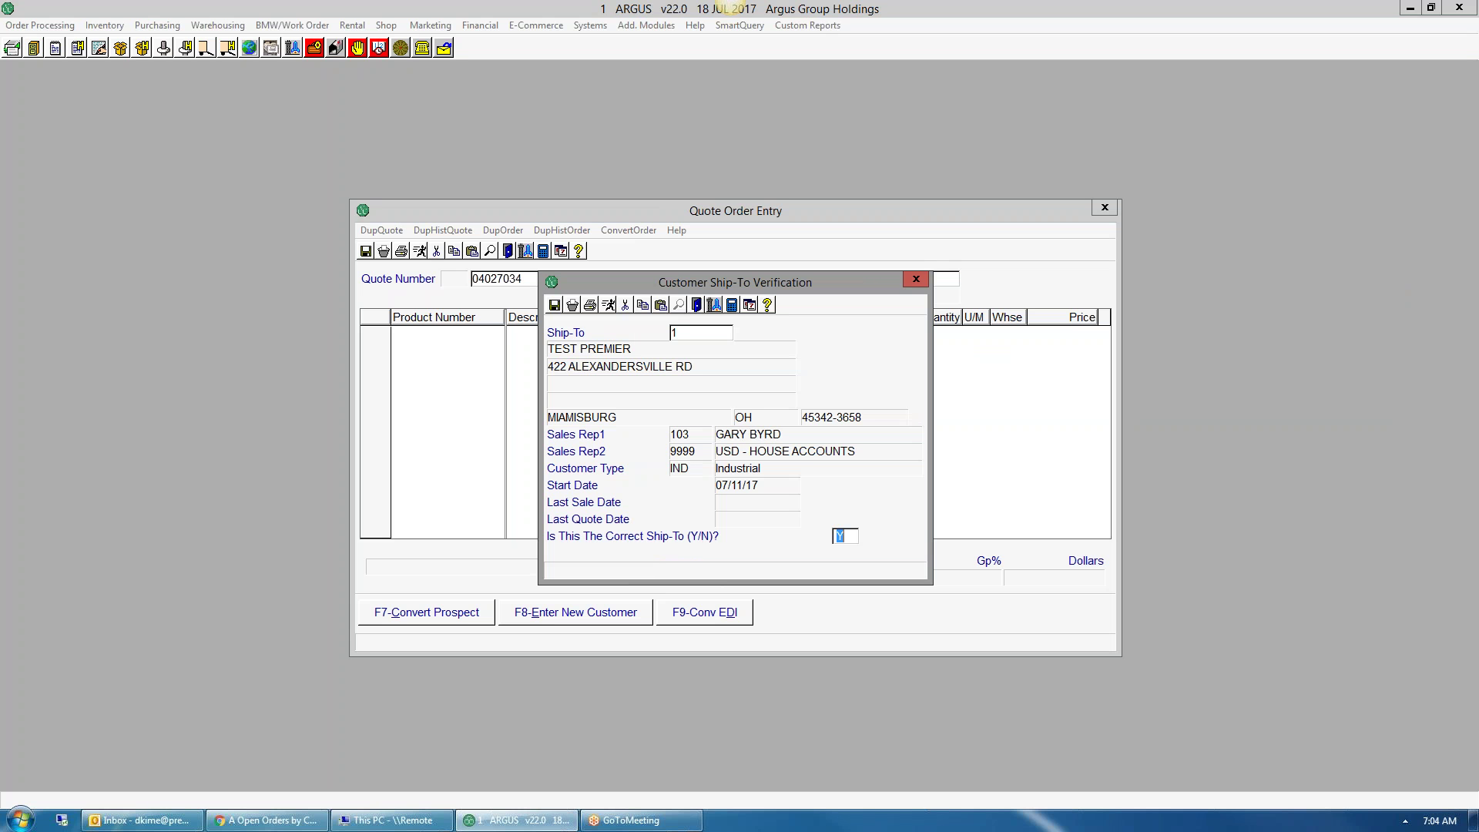
- Re-enter and confirm ship-to 1, then dismiss the customer's sales comments
type("N")
key("Return")
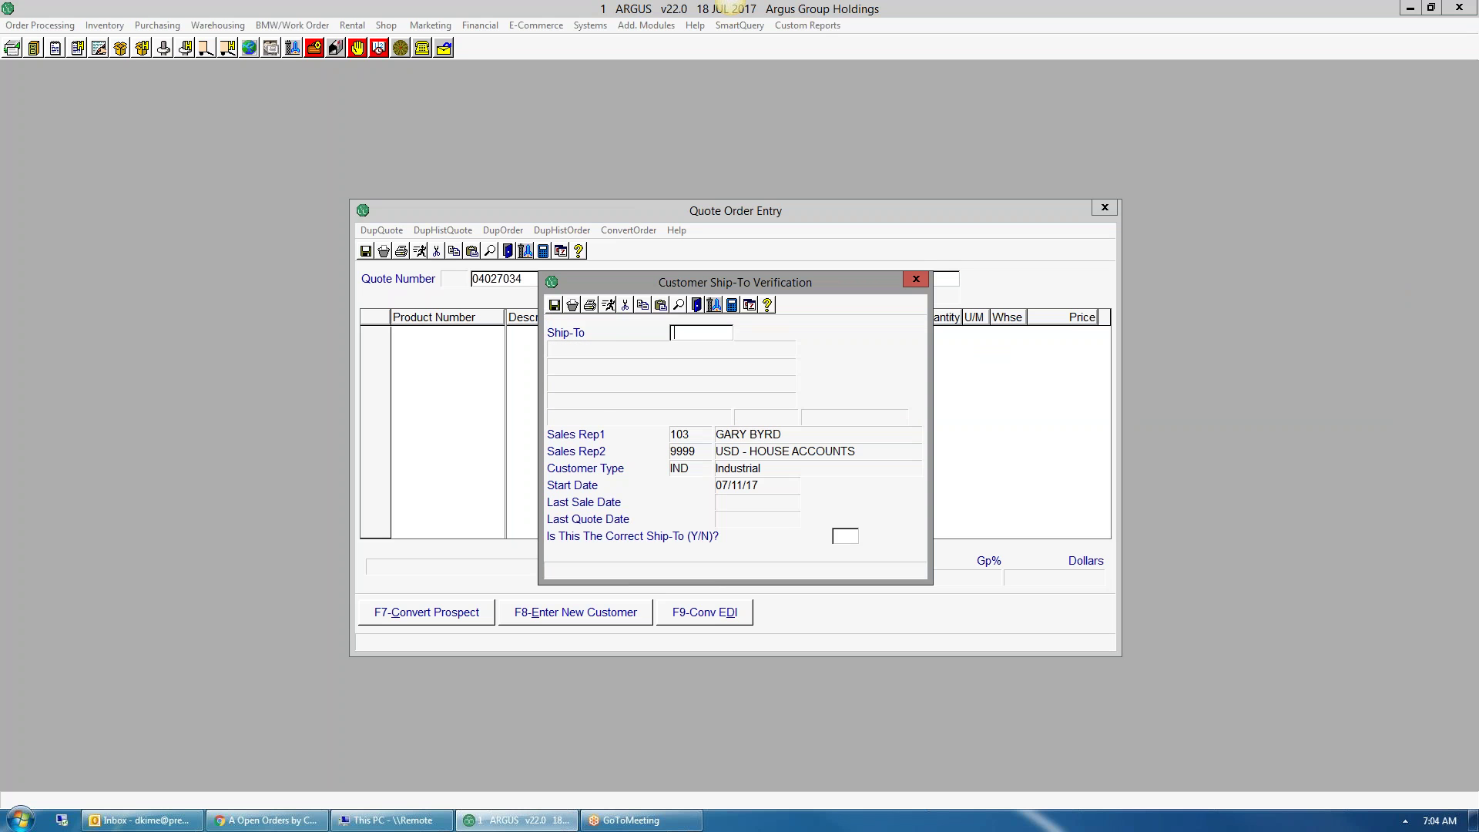
type("1")
key("Return")
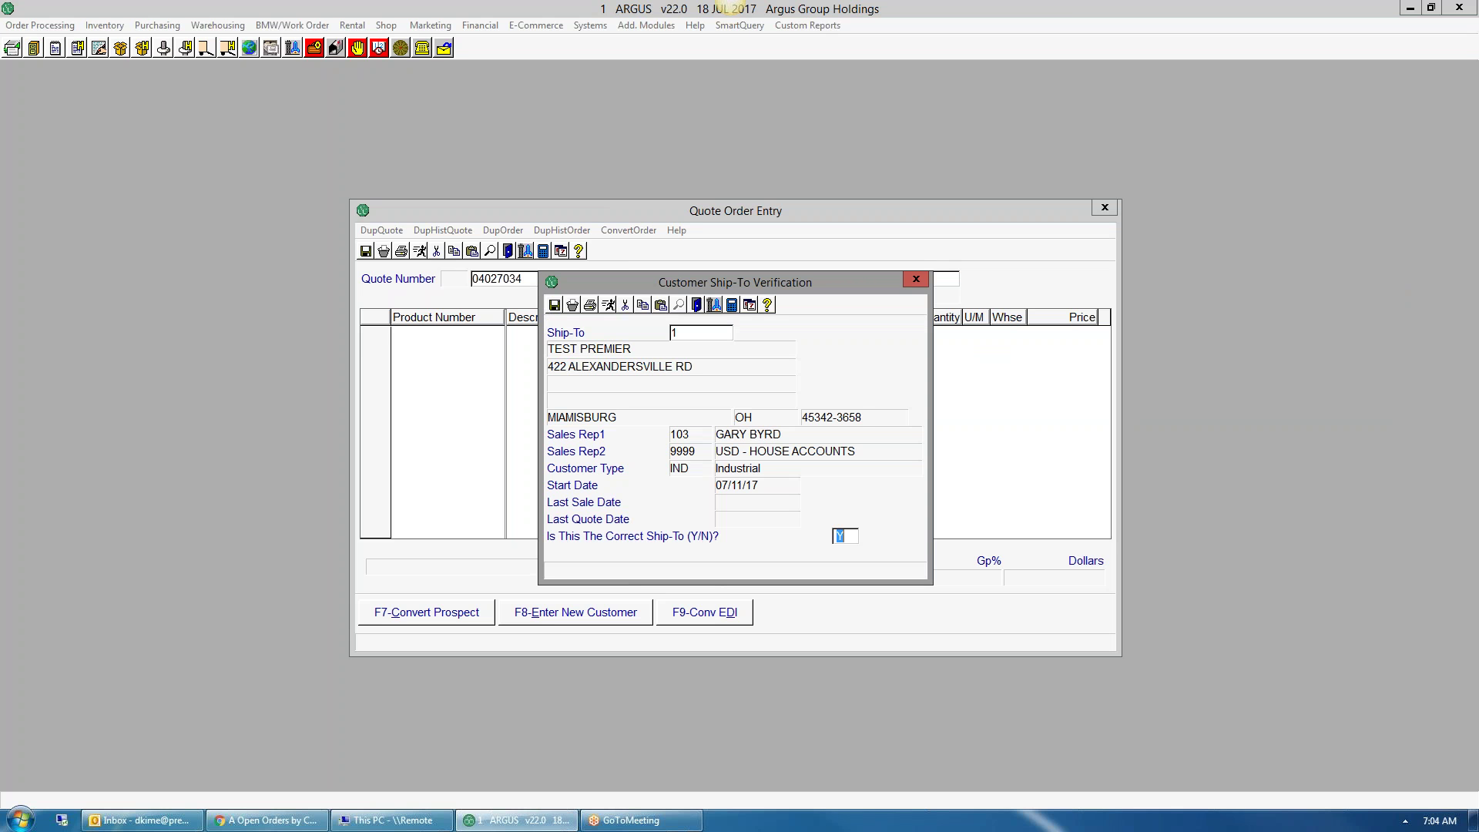
key("Return")
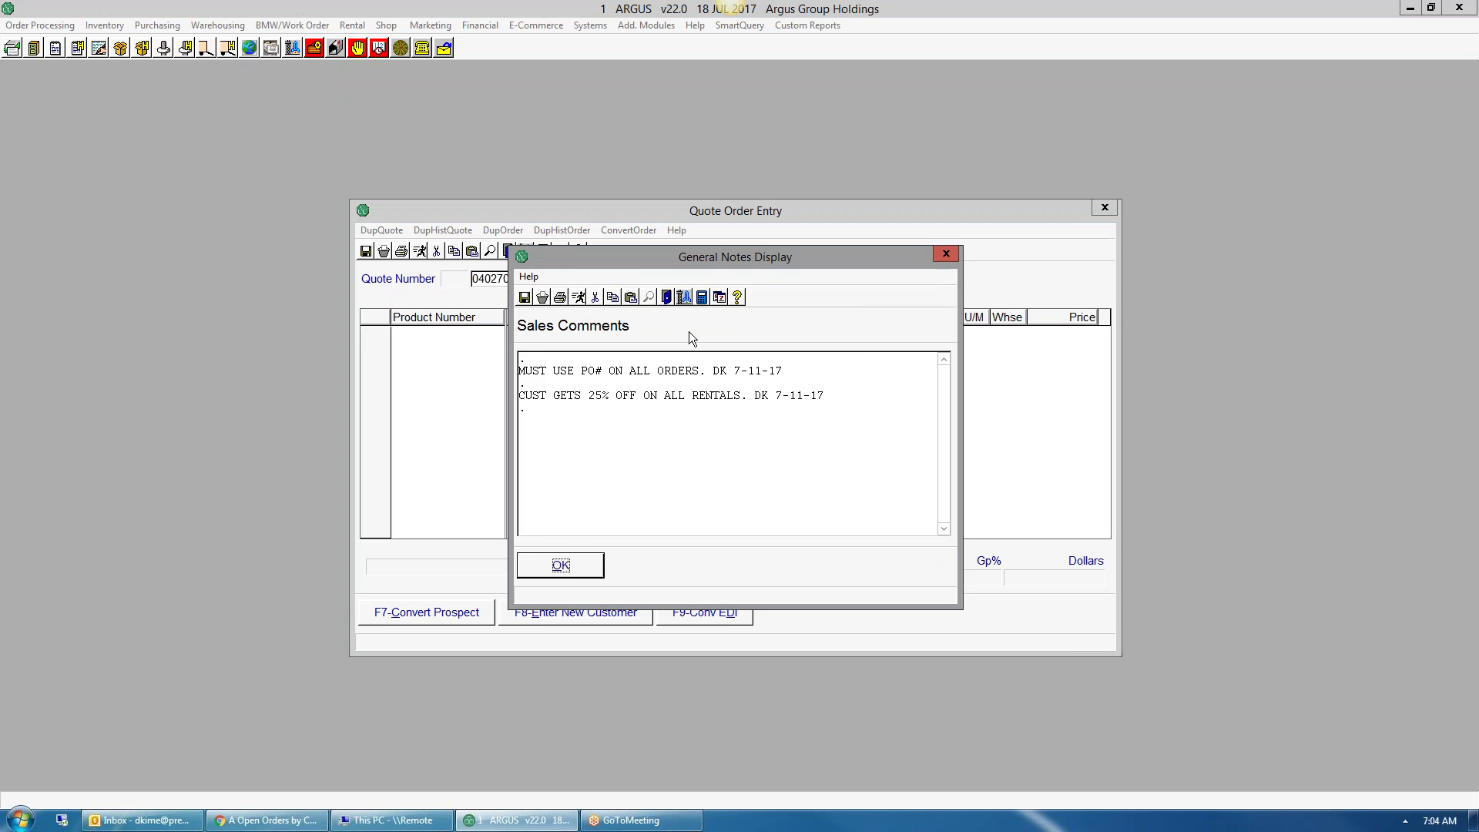
left_click(947, 254)
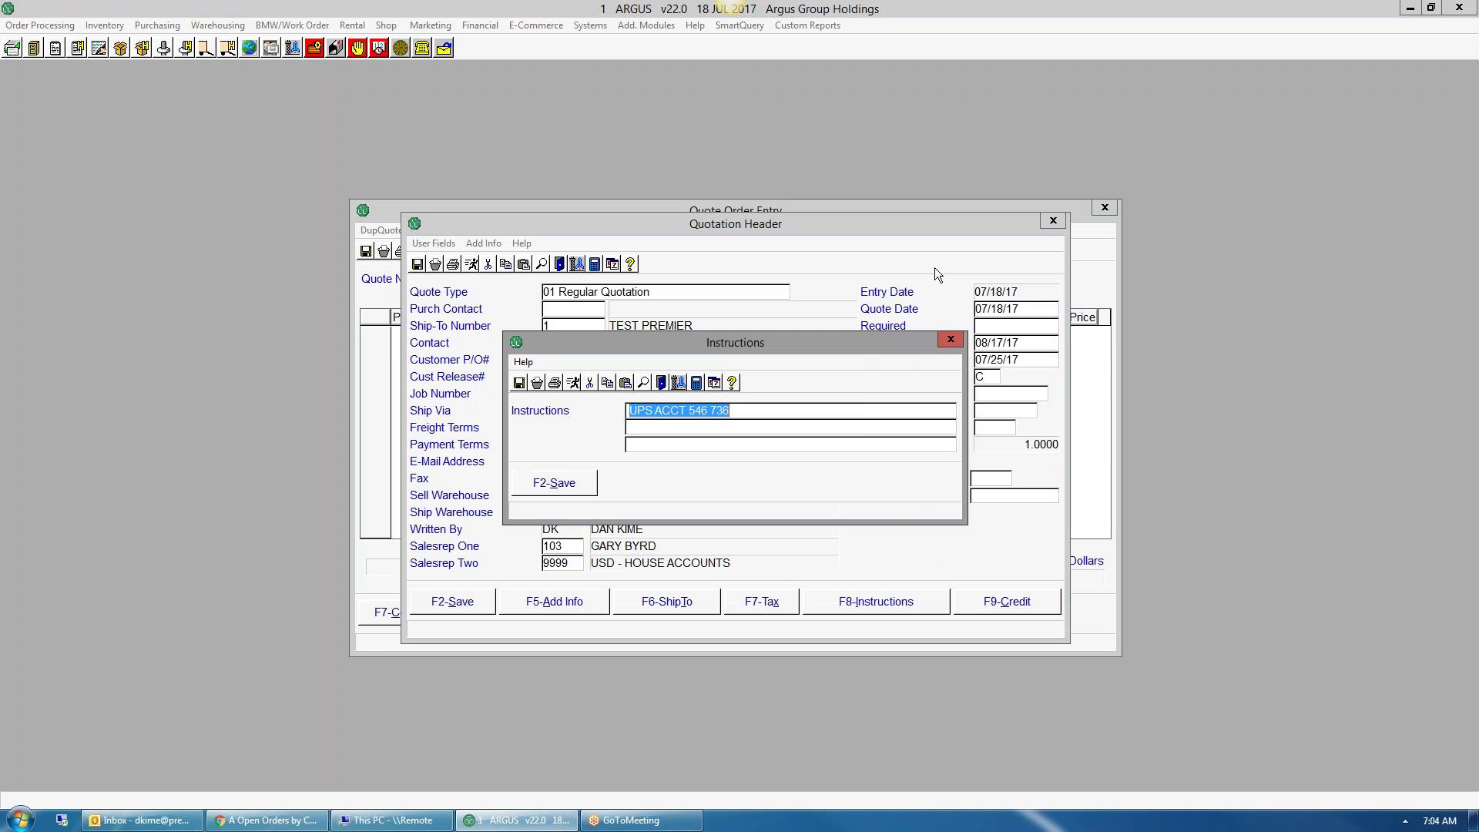
- Close the shipping instructions and pick ship-to 1 from addresses matching '422'
key("F2")
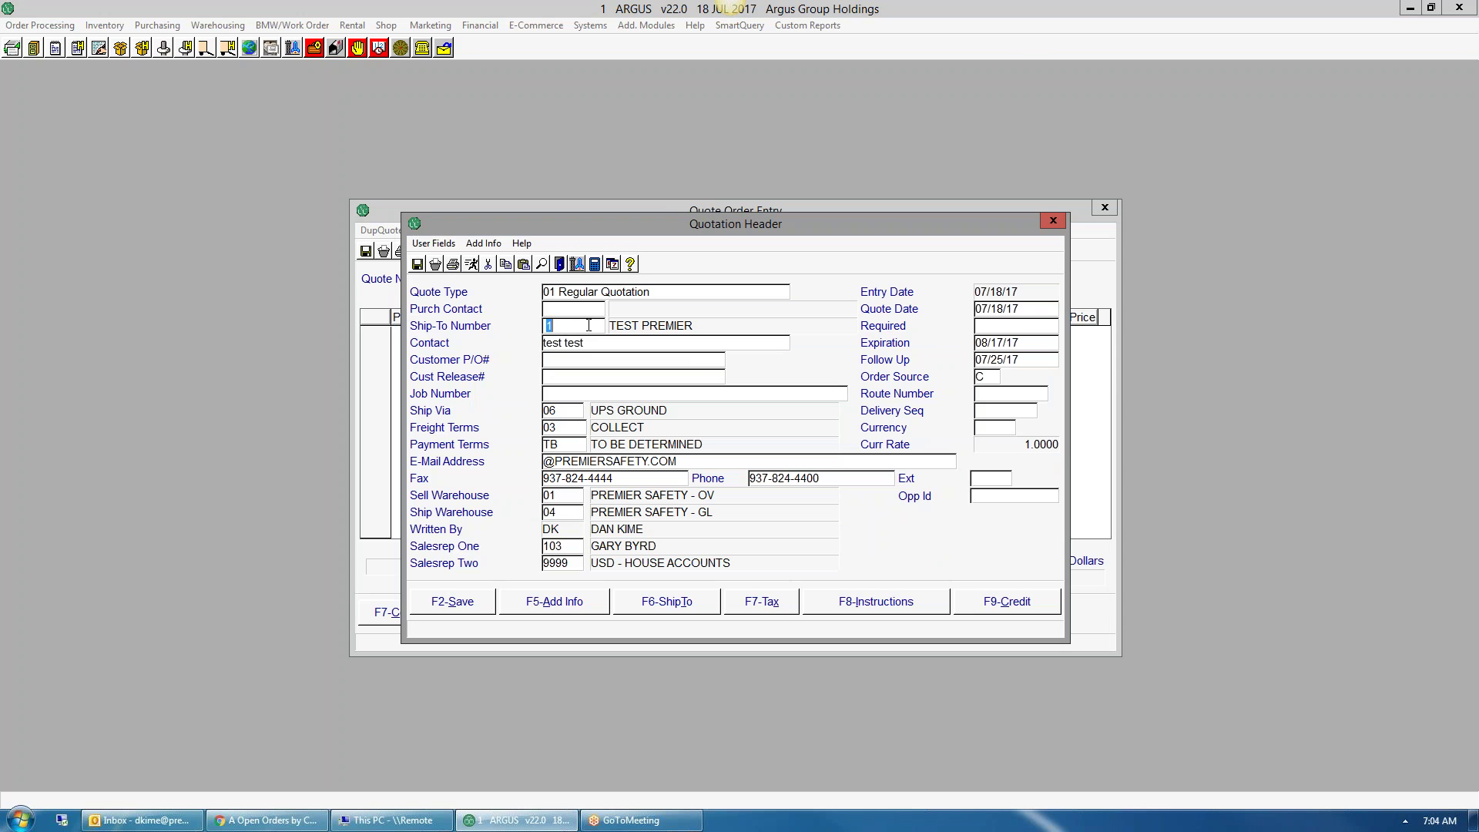
double_click(588, 325)
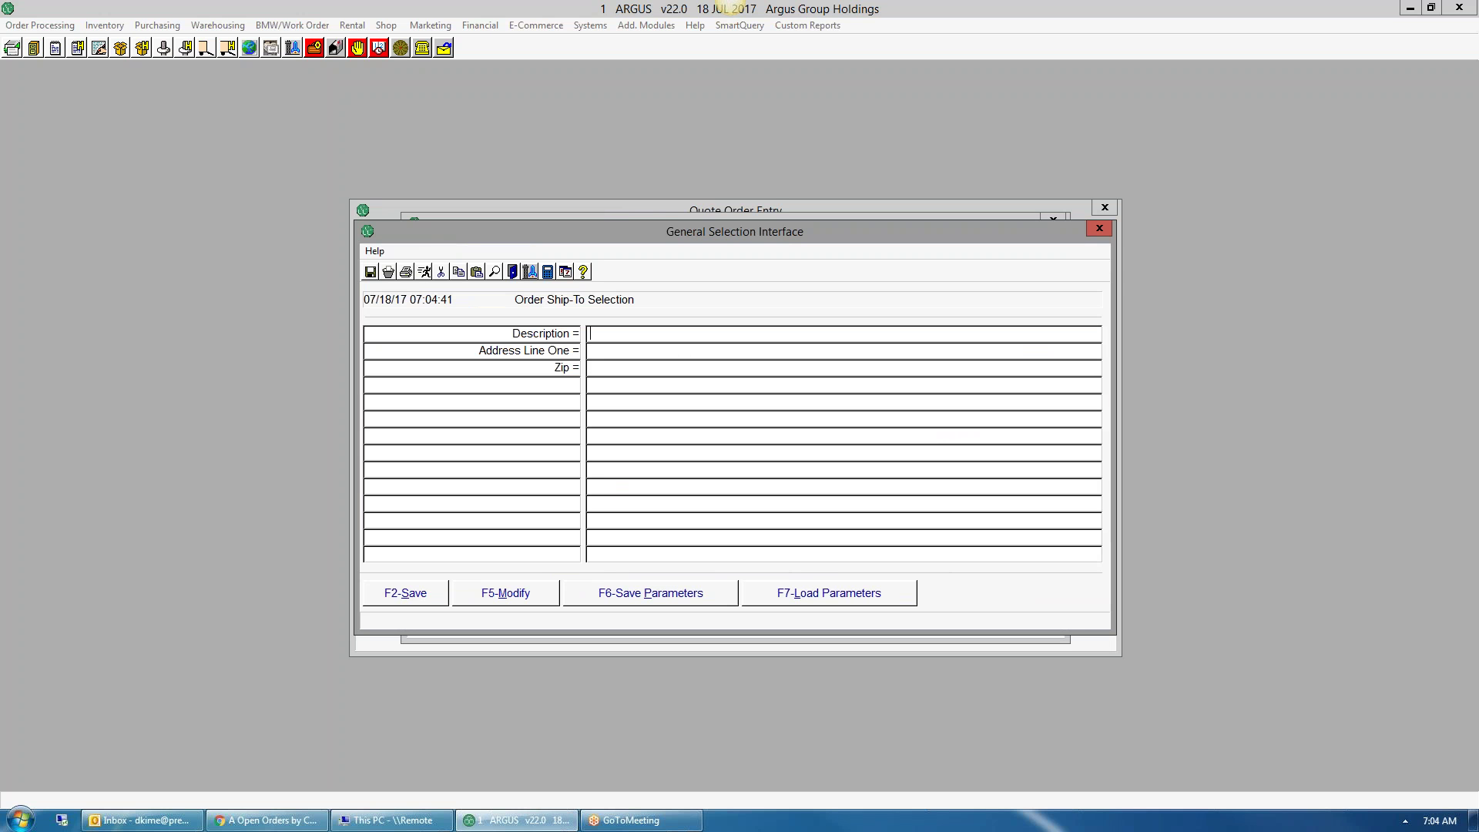
type("422")
key("F2")
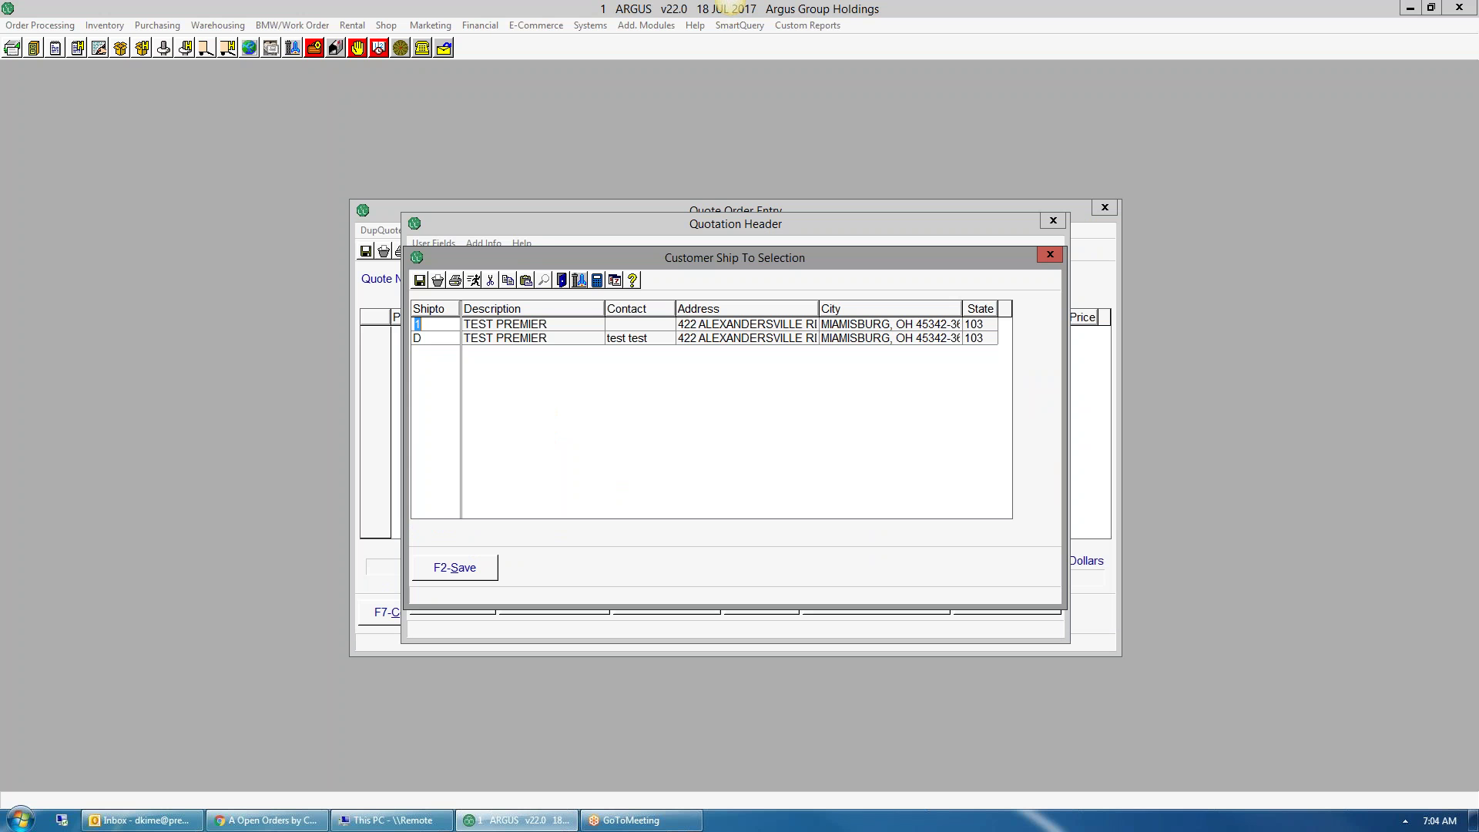
key("F2")
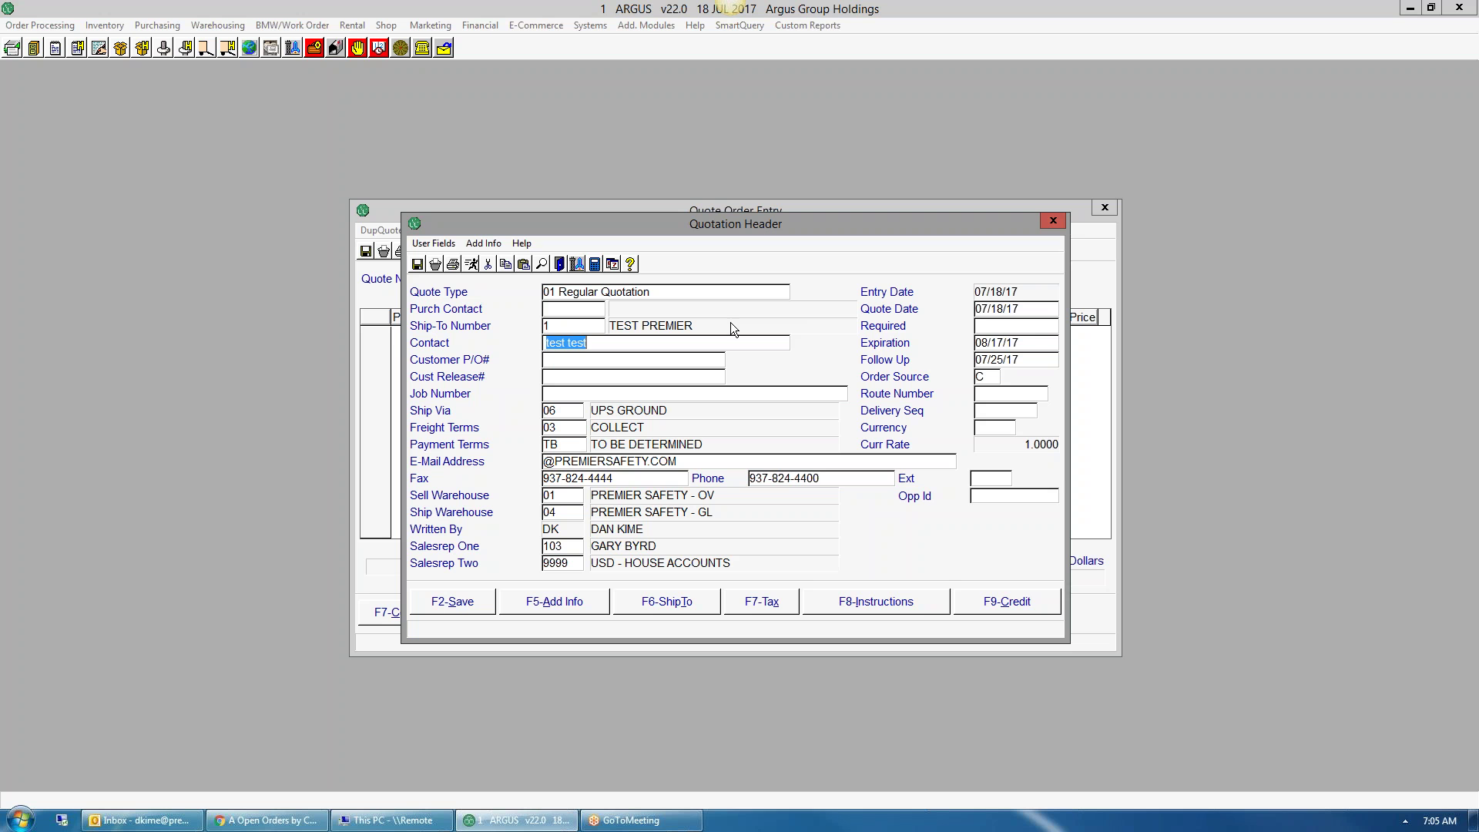
- Enter contact TEST TEST and customer P/O# MSA FP & GAS MONI
type("TEST TEST")
key("Tab")
type("MSA FALL PRO")
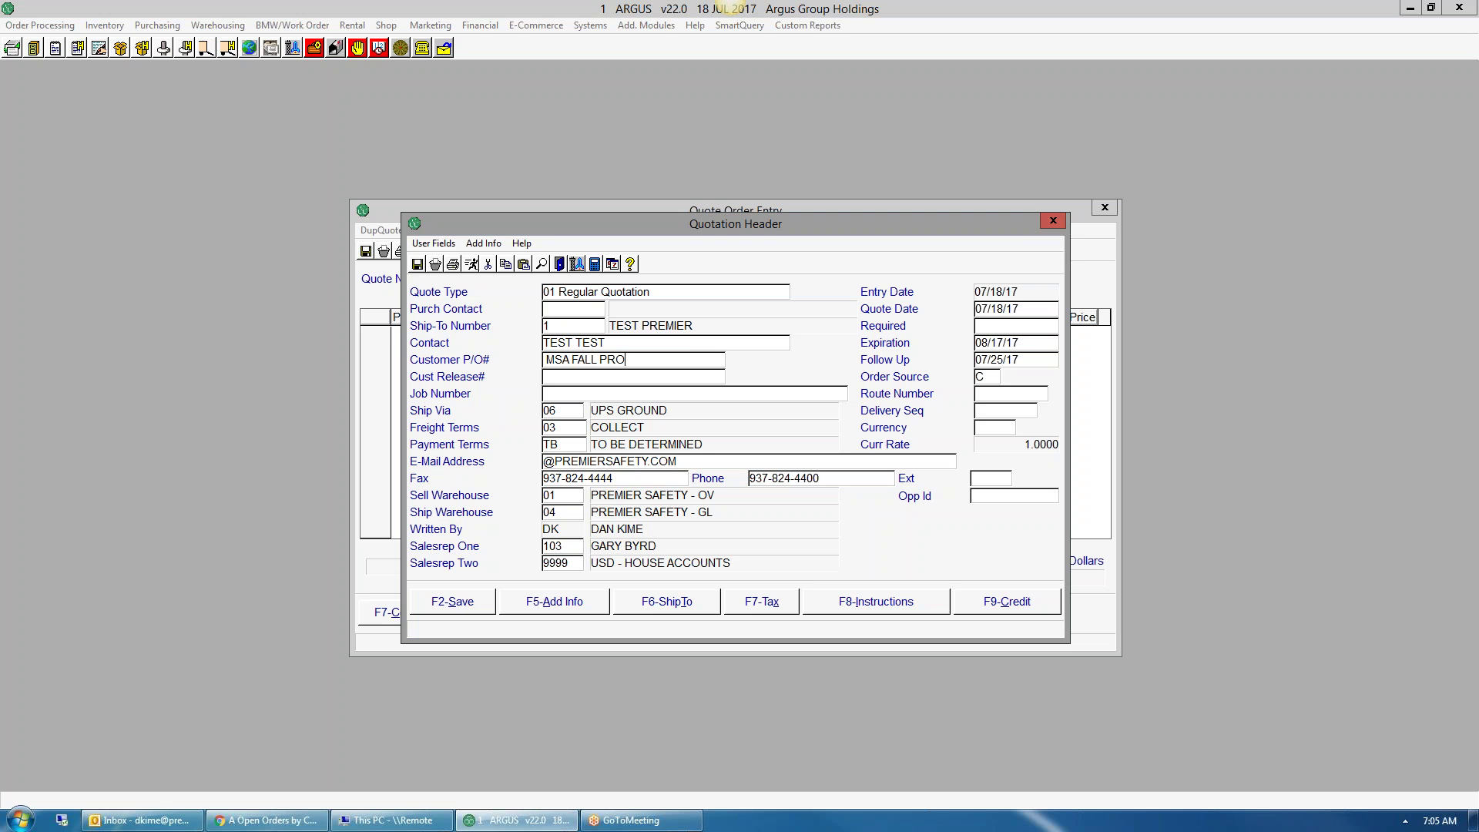
key("BackSpace")
key("BackSpace")
key("BackSpace")
key("BackSpace")
key("BackSpace")
key("BackSpace")
key("BackSpace")
type("P & GAS MONI")
key("Tab")
key("Tab")
key("Tab")
left_click(849, 603)
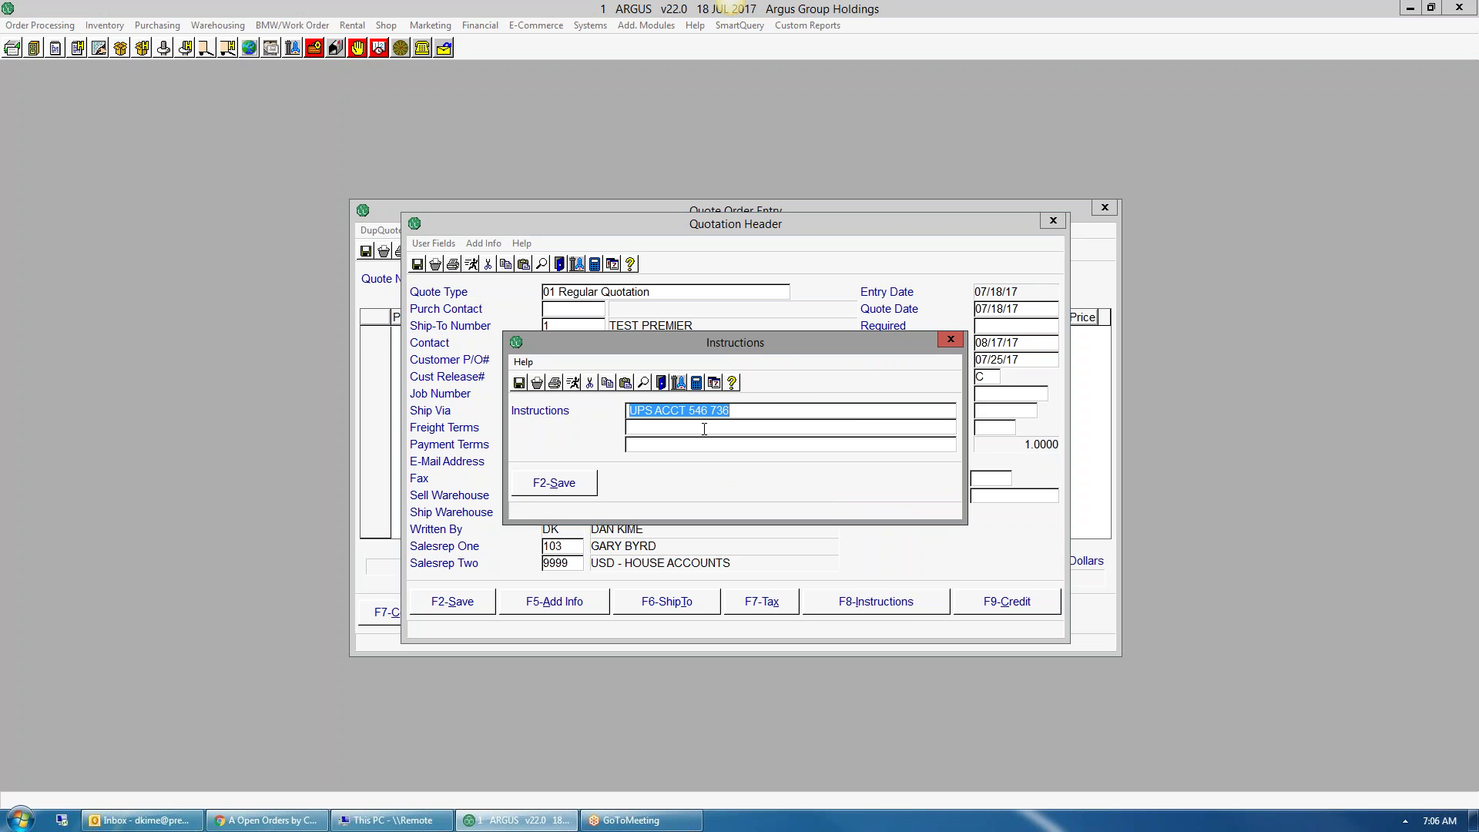
- Close the shipping instructions and prefix the quote's e-mail address with TEST
left_click(549, 484)
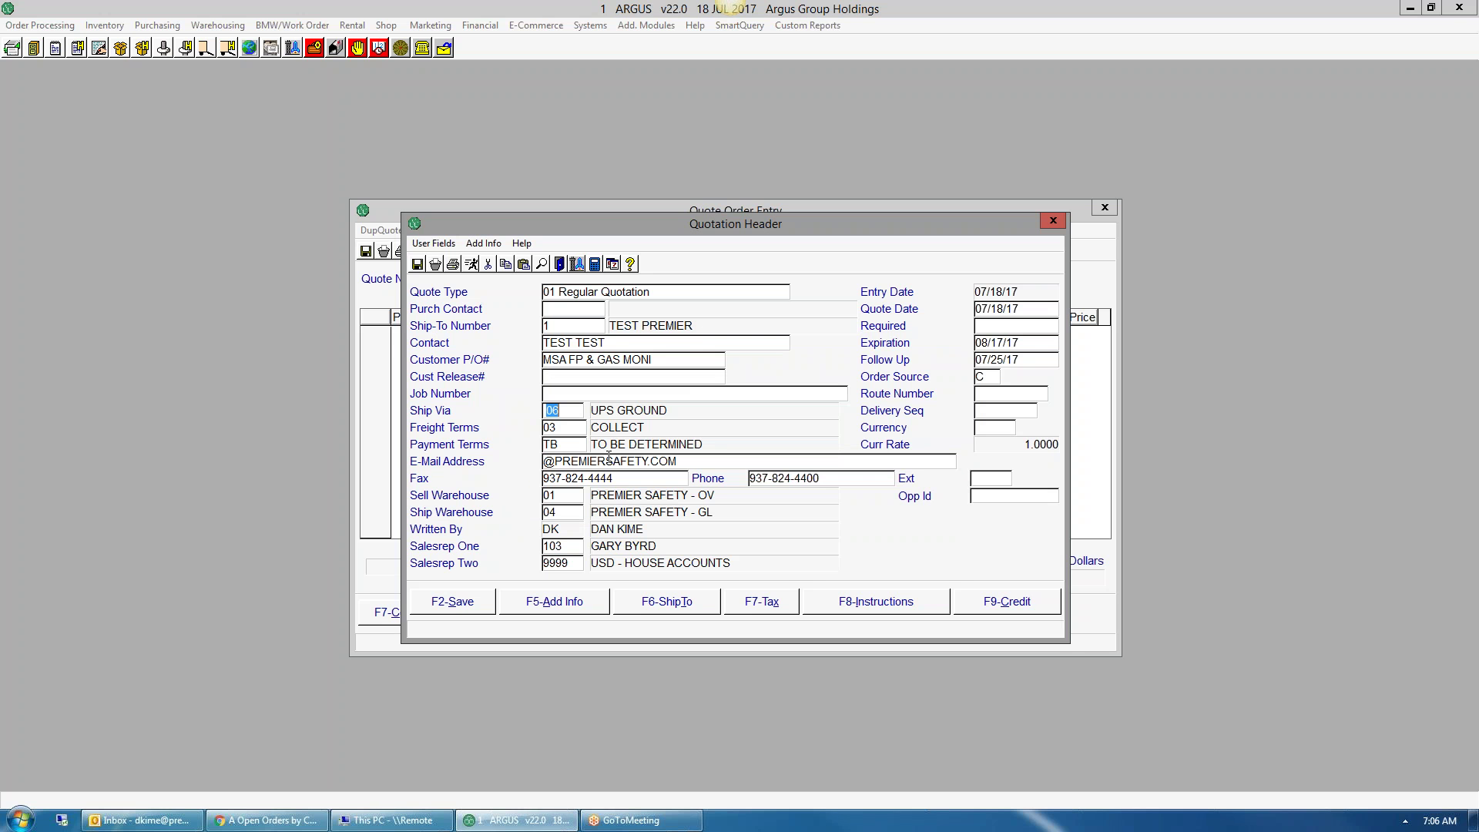
left_click(559, 444)
left_click(550, 463)
left_click(548, 461)
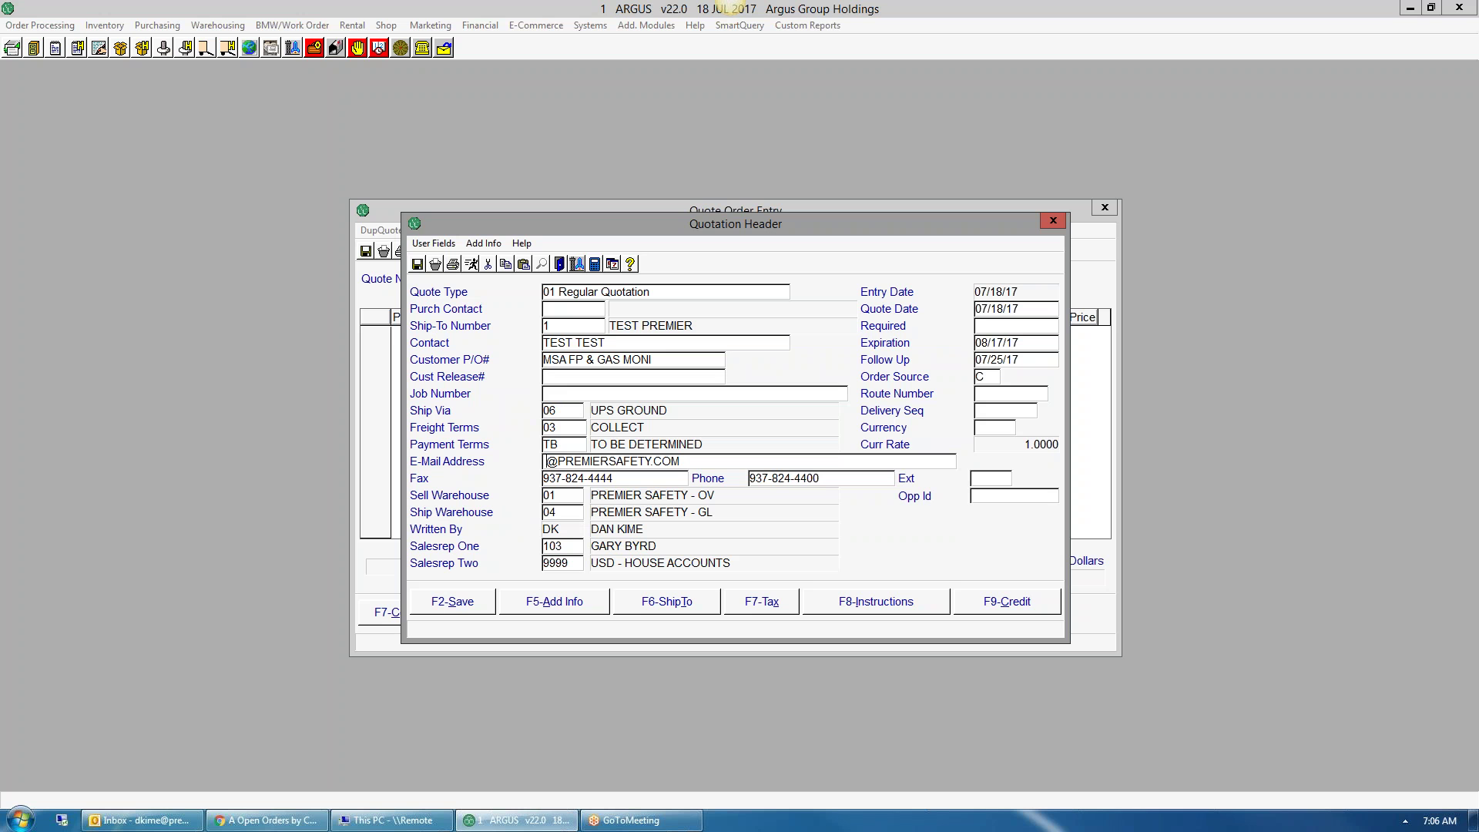
type("TEST")
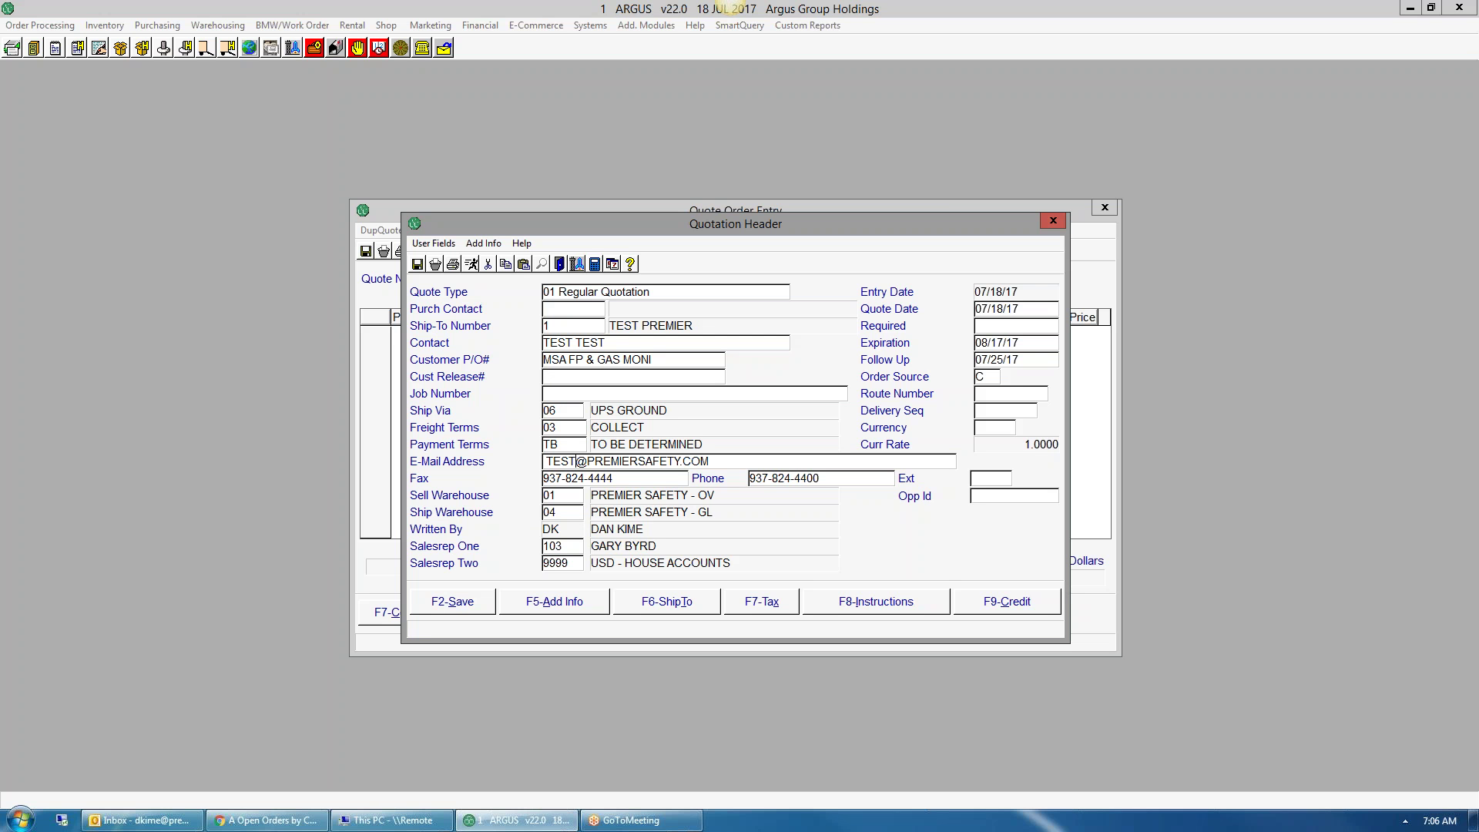
key("Tab")
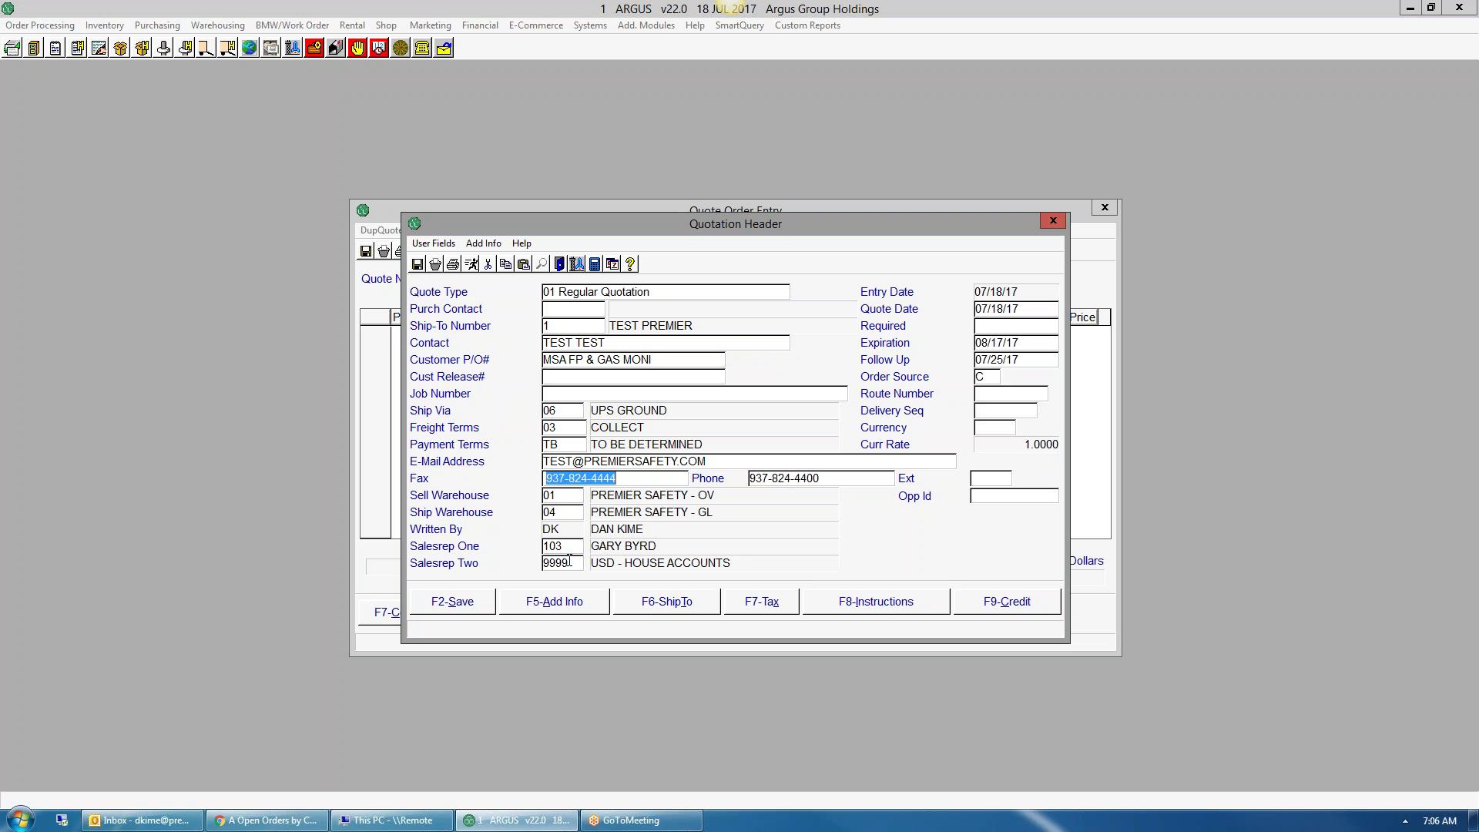
- Save the additional information unchanged, then save the quotation header
left_click(565, 496)
left_click(562, 507)
left_click(540, 604)
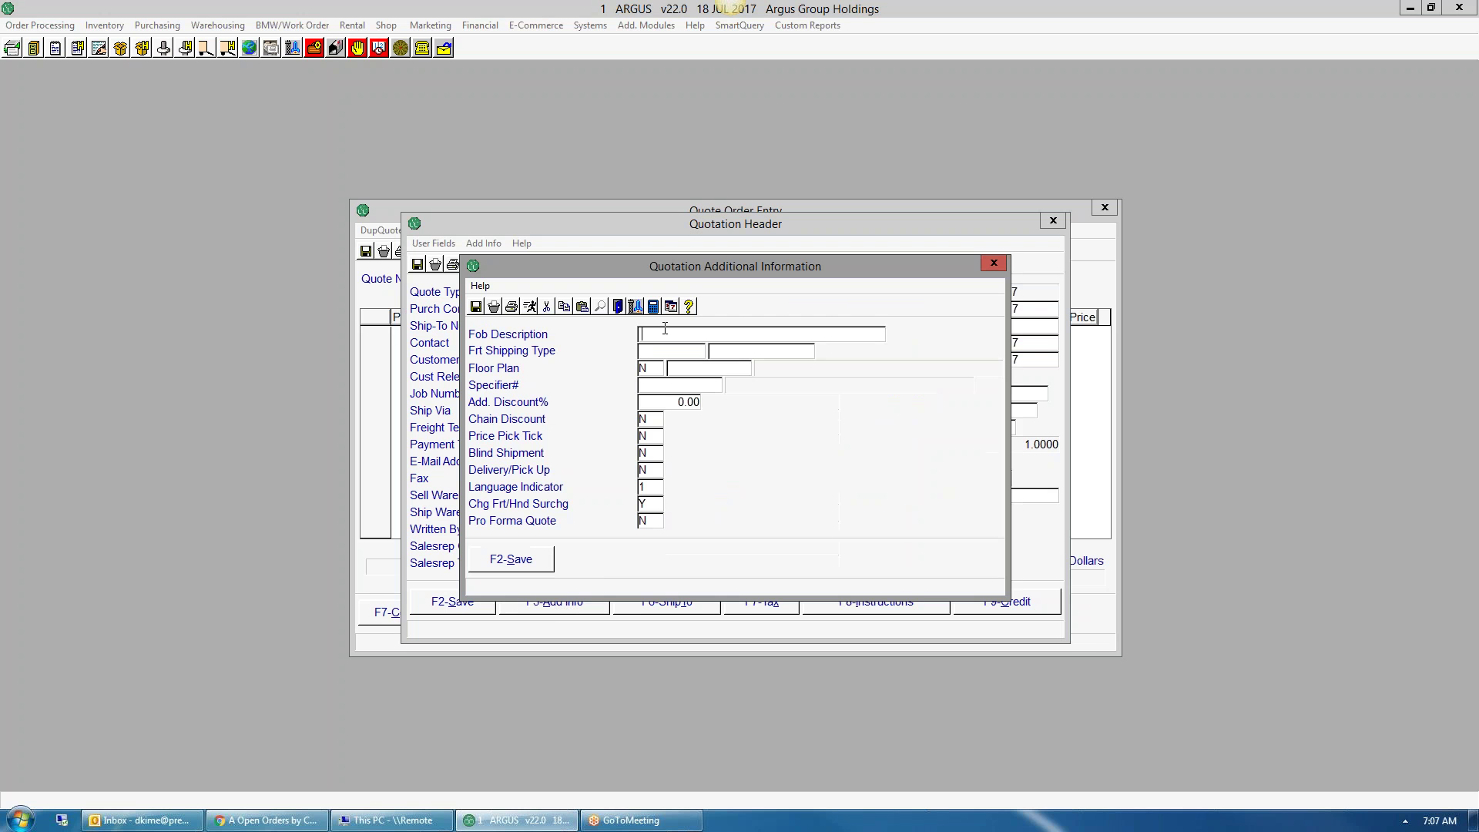
left_click(516, 561)
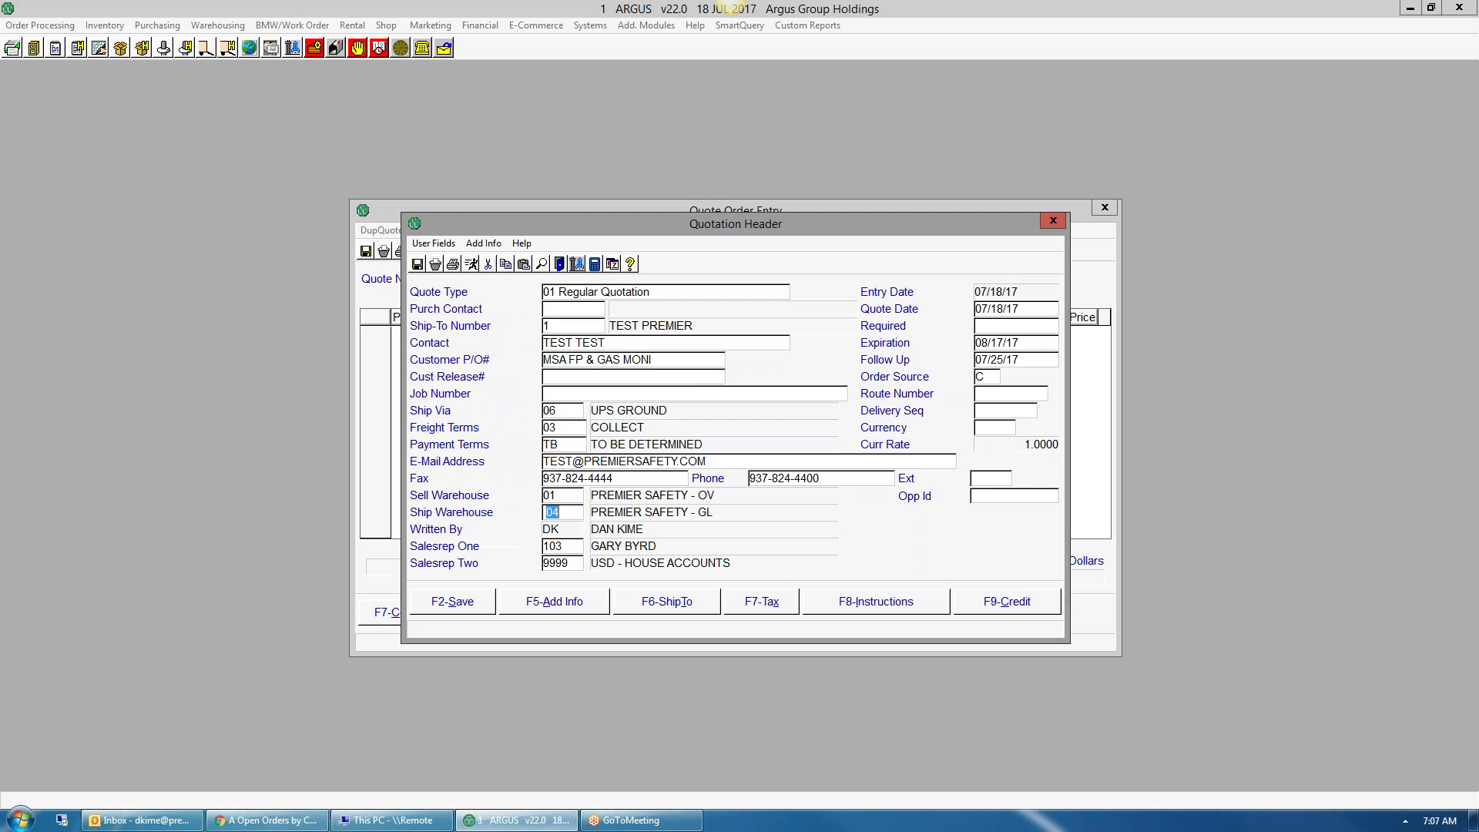
left_click(459, 605)
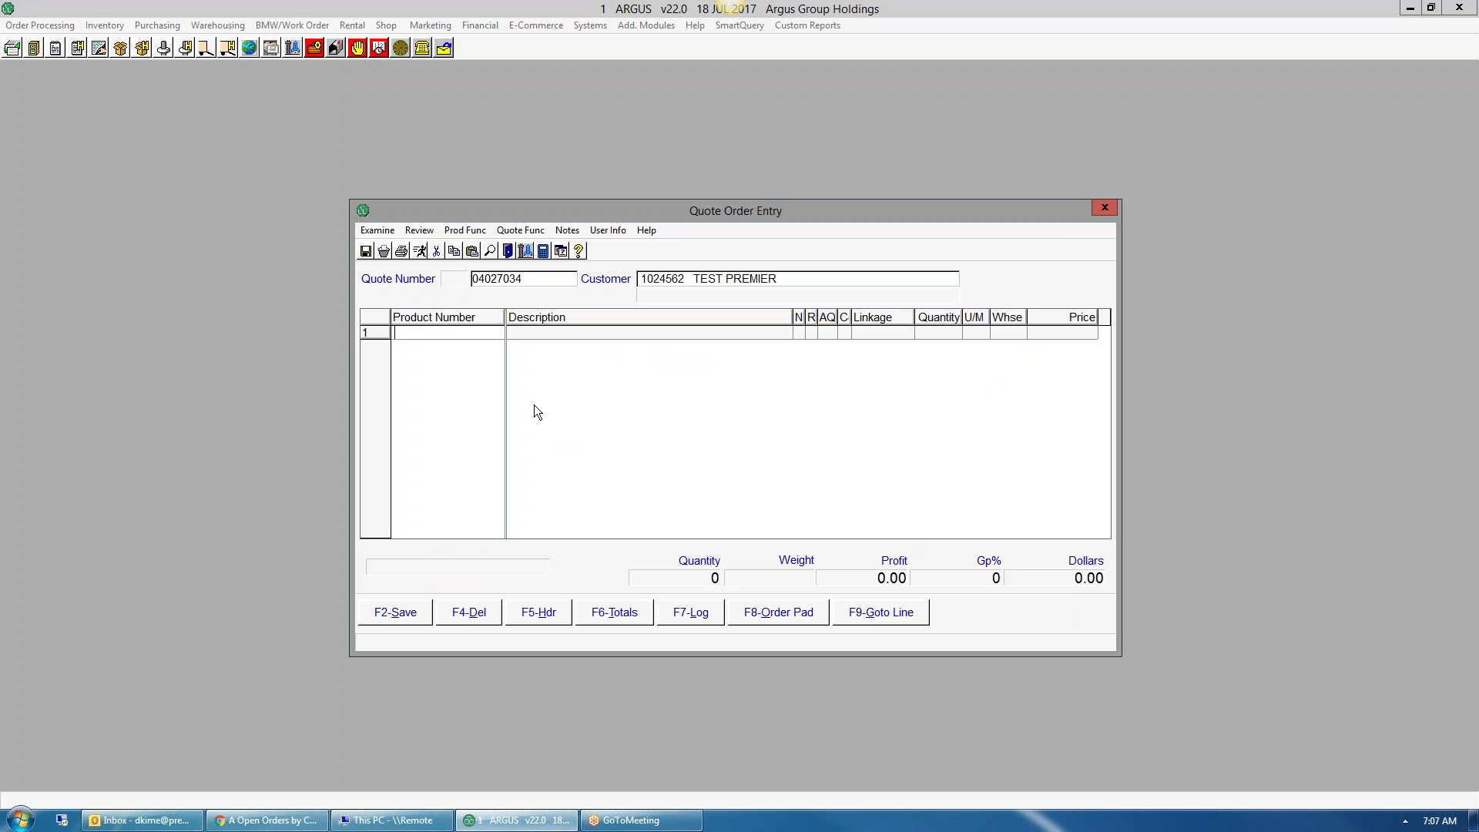
- Add product TEST1 as line 1 and try a 20% gross profit
type("TEST1")
key("Return")
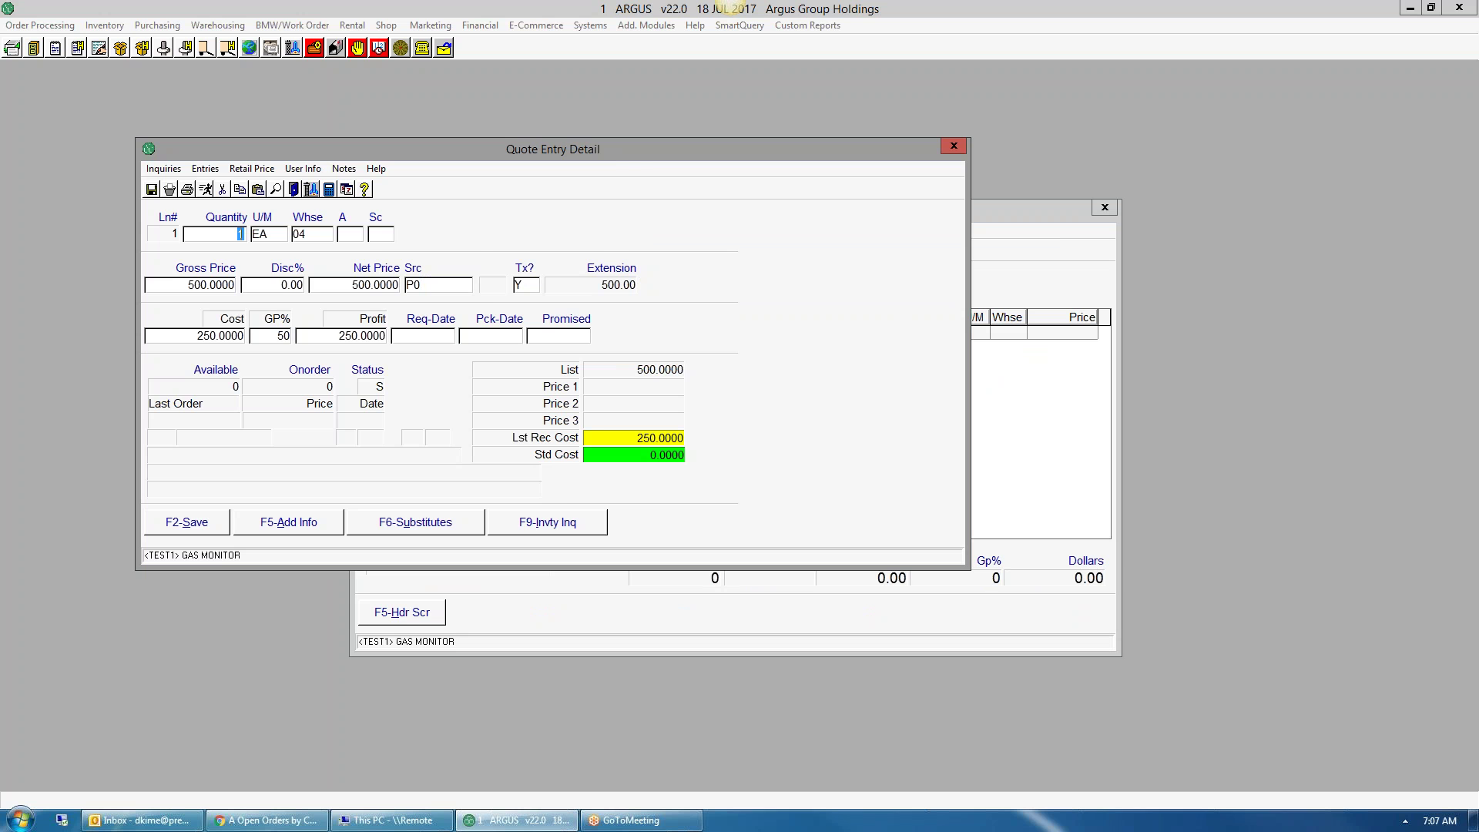
left_click_drag(608, 154, 838, 216)
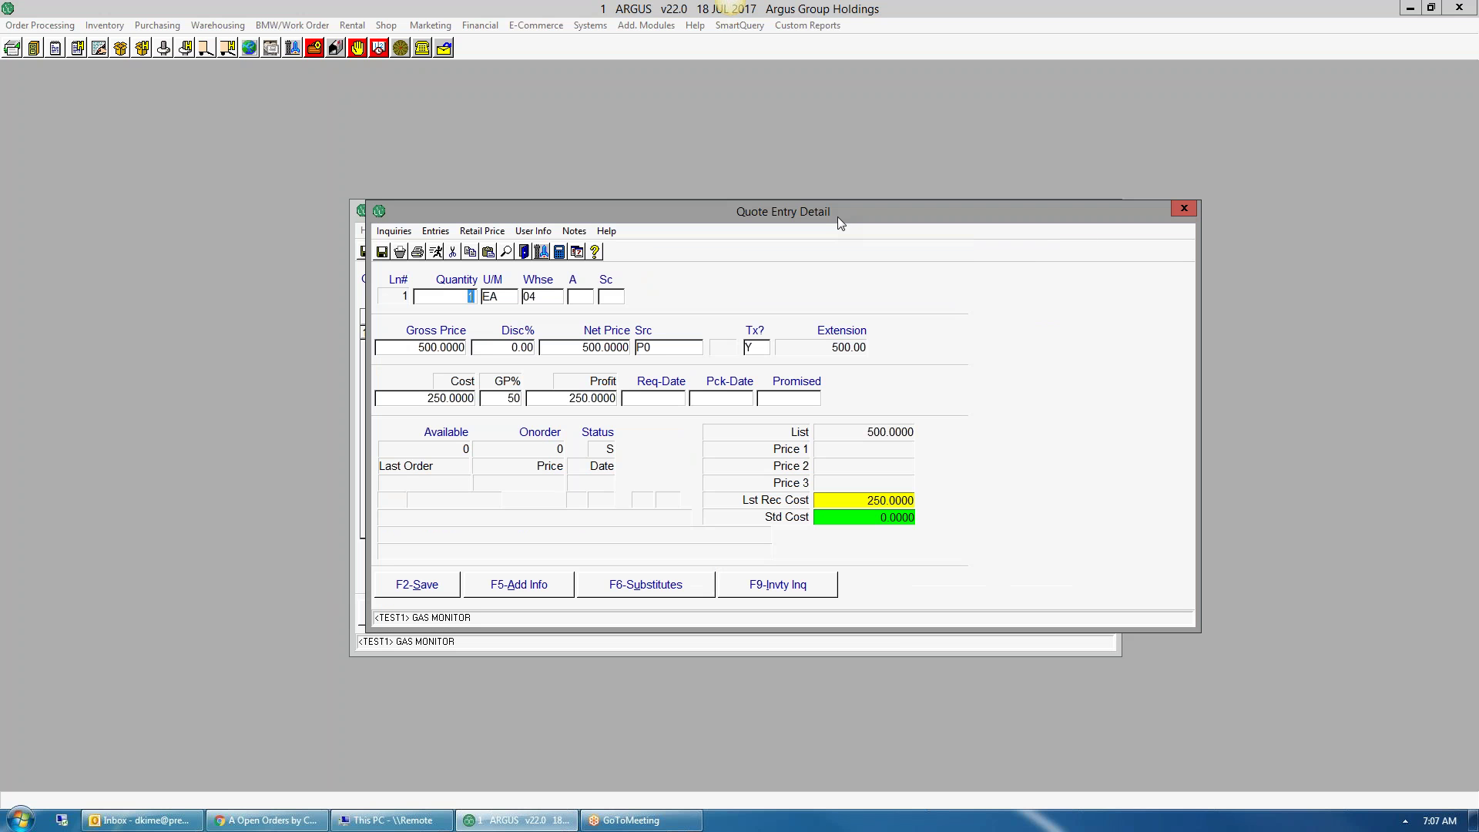
left_click(504, 397)
type("20")
key("Tab")
- Try a 0% GP and a 300 gross price with 0 discount on line 1
left_click(512, 398)
type("0")
key("Tab")
left_click(406, 351)
type("300")
key("Tab")
type("0")
key("Tab")
- Restore line 1's gross and net prices to 500
left_click(446, 347)
type("500")
key("Tab")
key("Tab")
type("300")
key("Tab")
left_click(625, 350)
type("500")
- Apply a 5% discount so the net price becomes 475.00, and check the GP%
key("Tab")
left_click(488, 350)
type("5")
key("Tab")
left_click(502, 398)
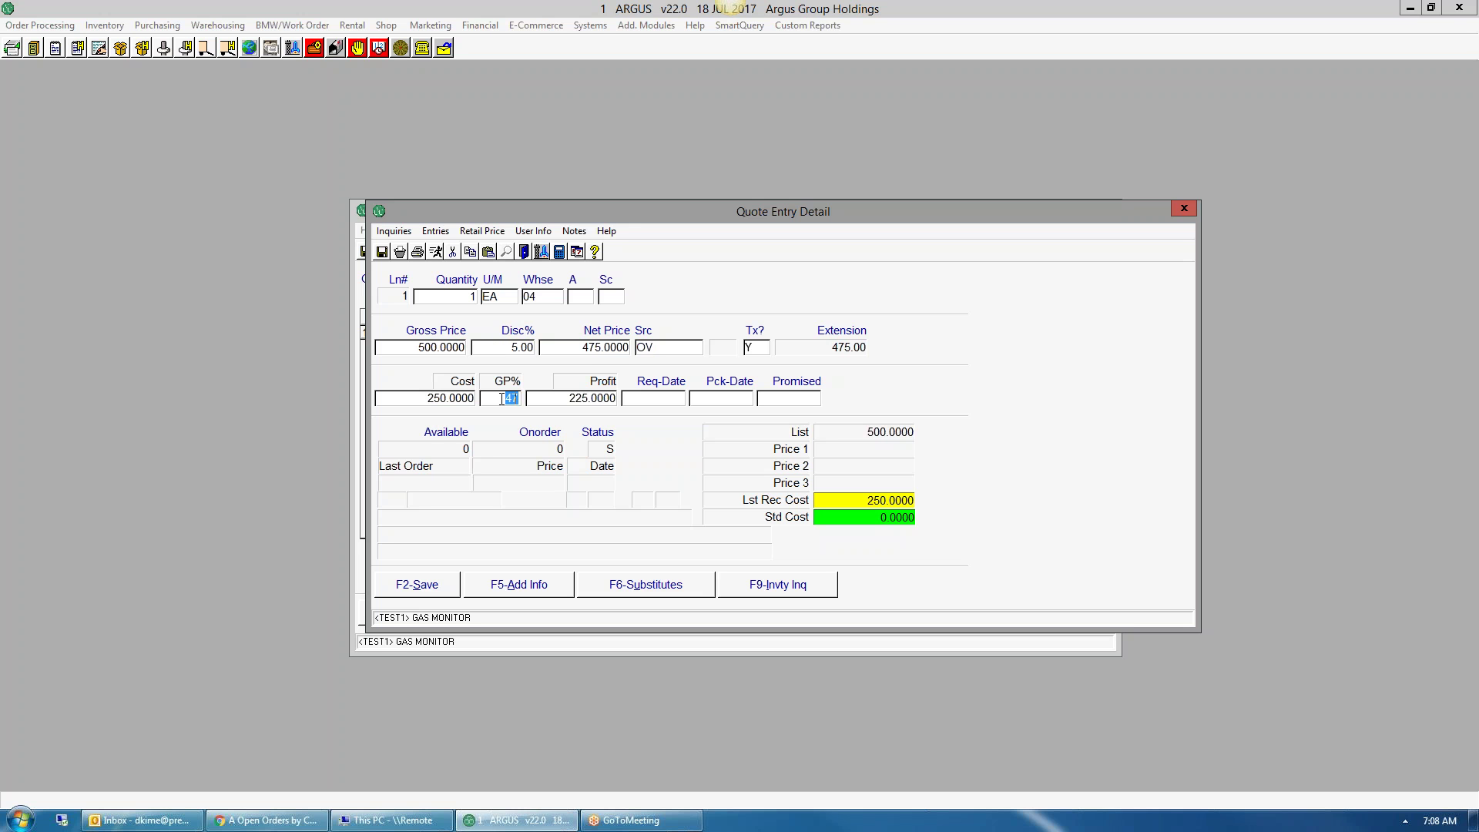
left_click(516, 348)
- Save the line's additional information and check TEST1 stock in warehouse 01
left_click(506, 592)
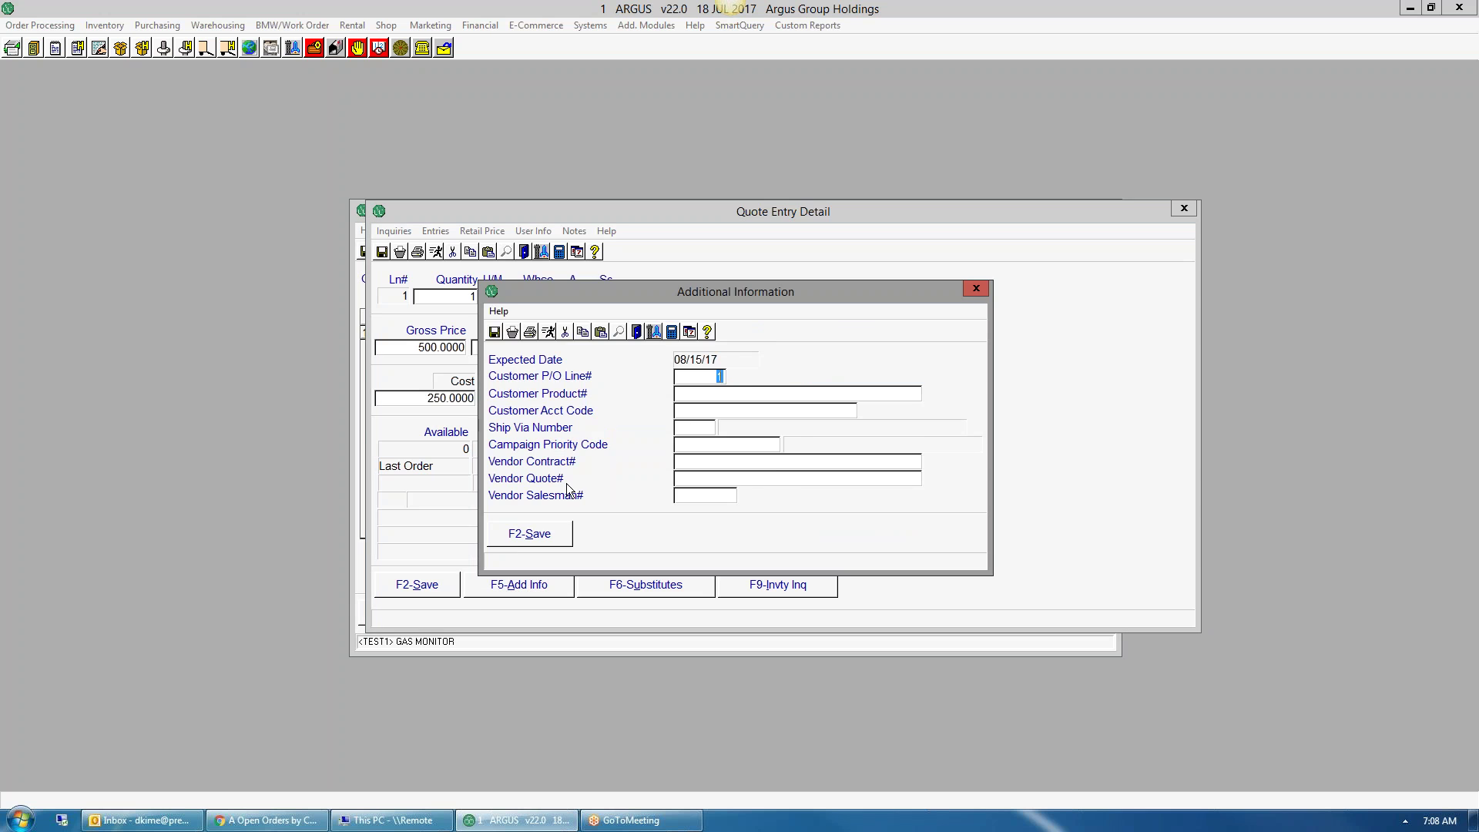
left_click(530, 533)
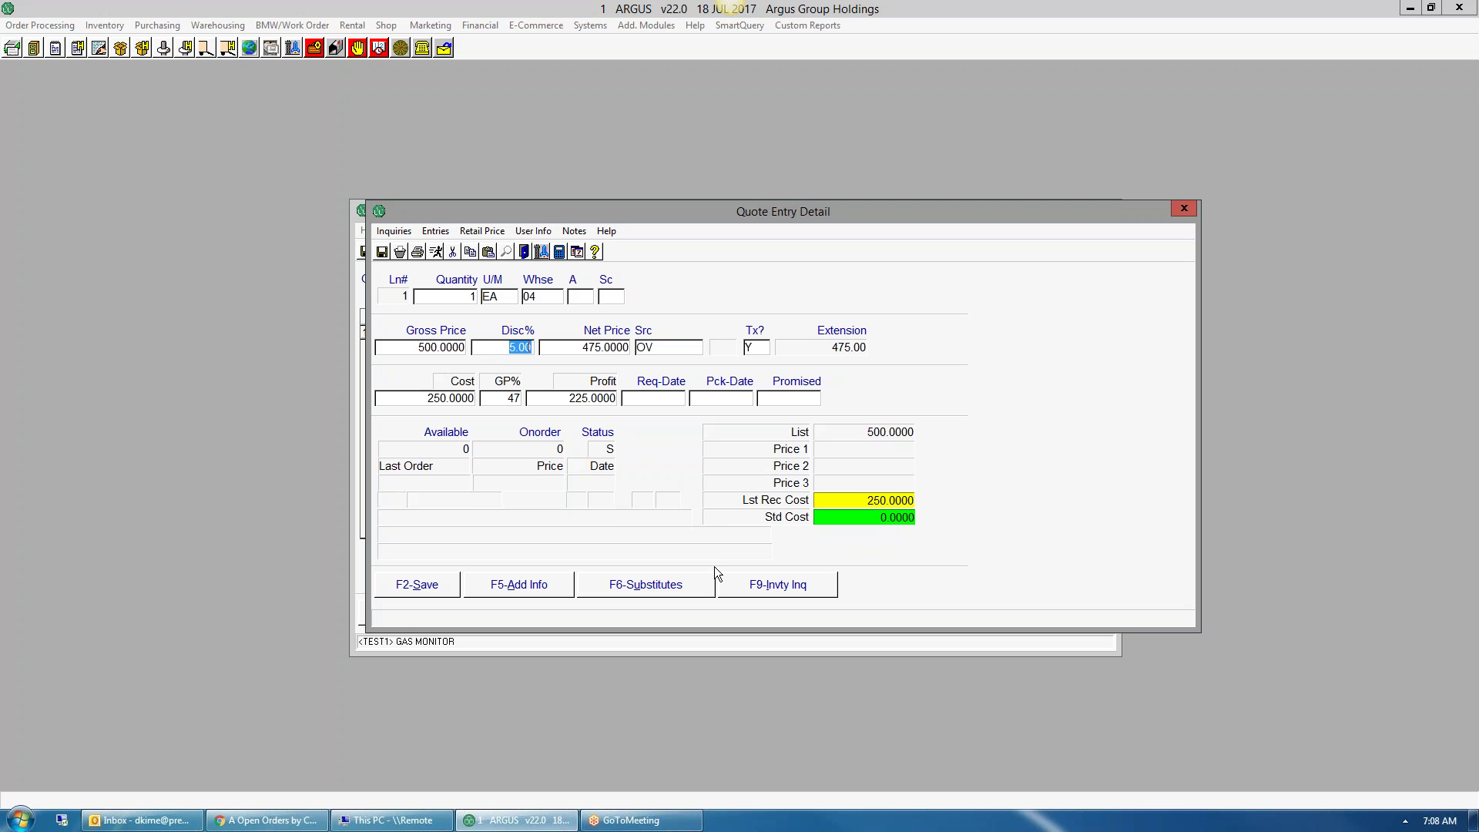
left_click(782, 590)
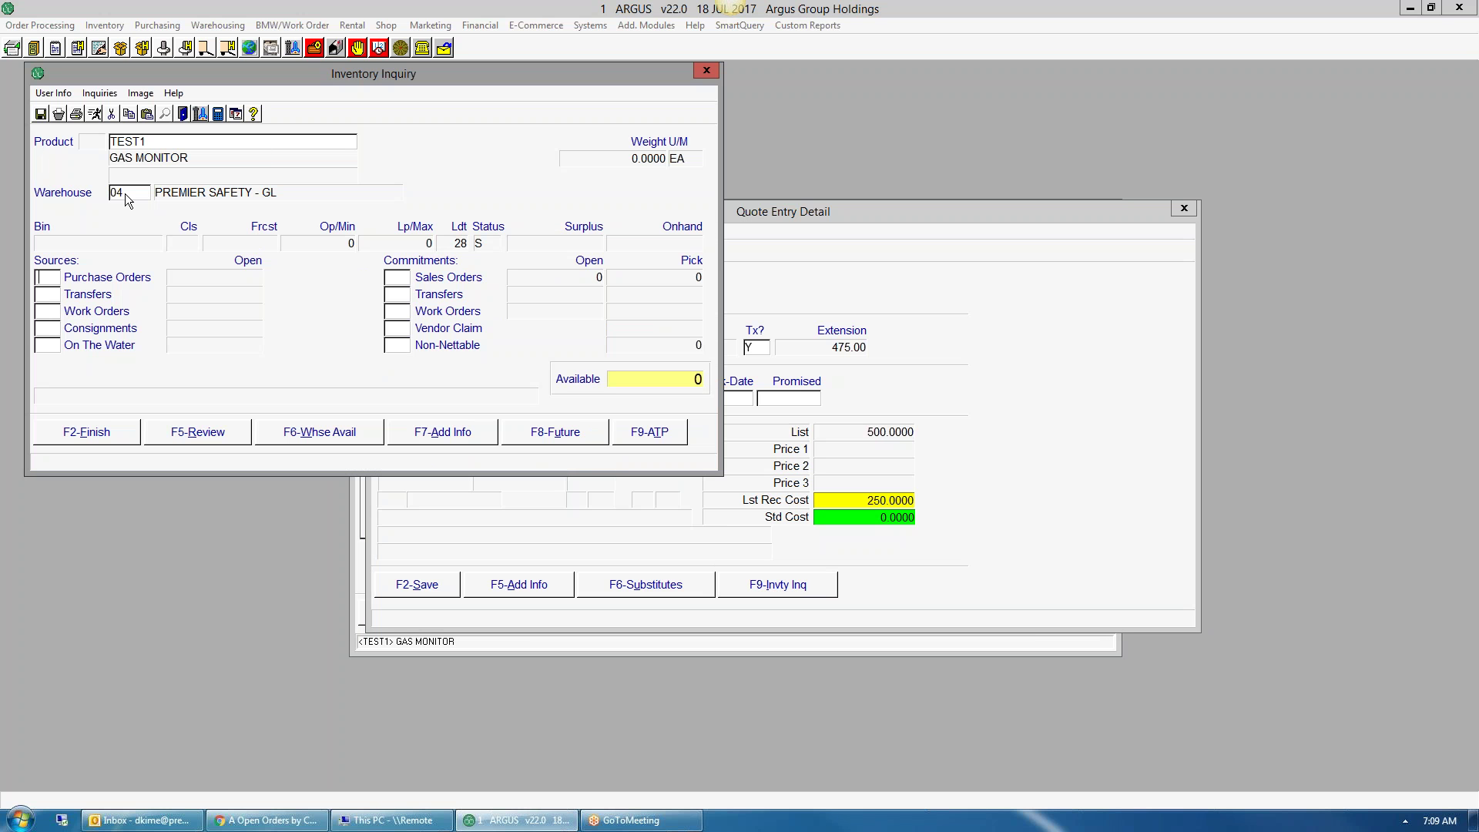
left_click(151, 190)
type("01")
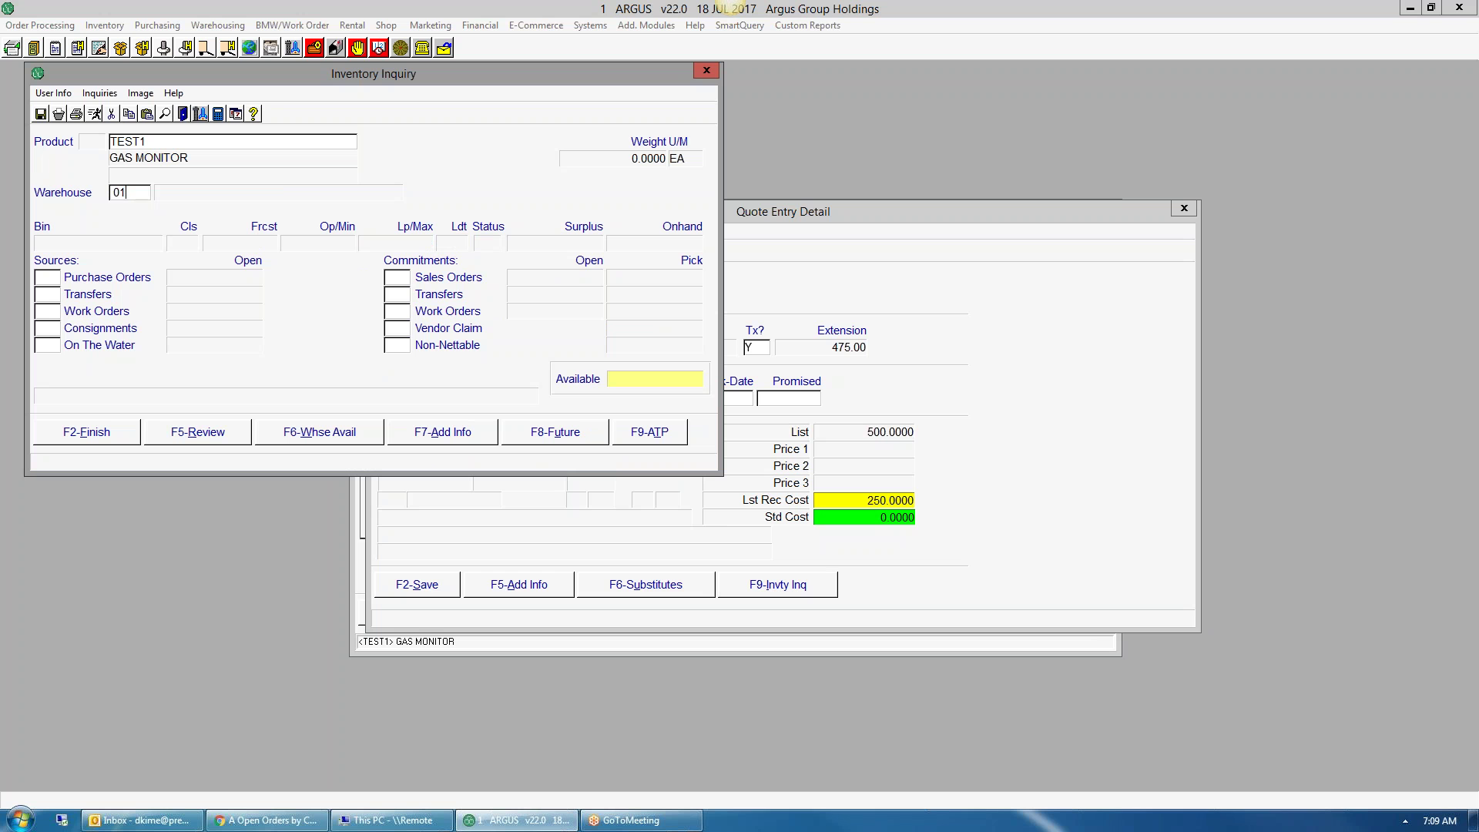
key("Return")
left_click(705, 71)
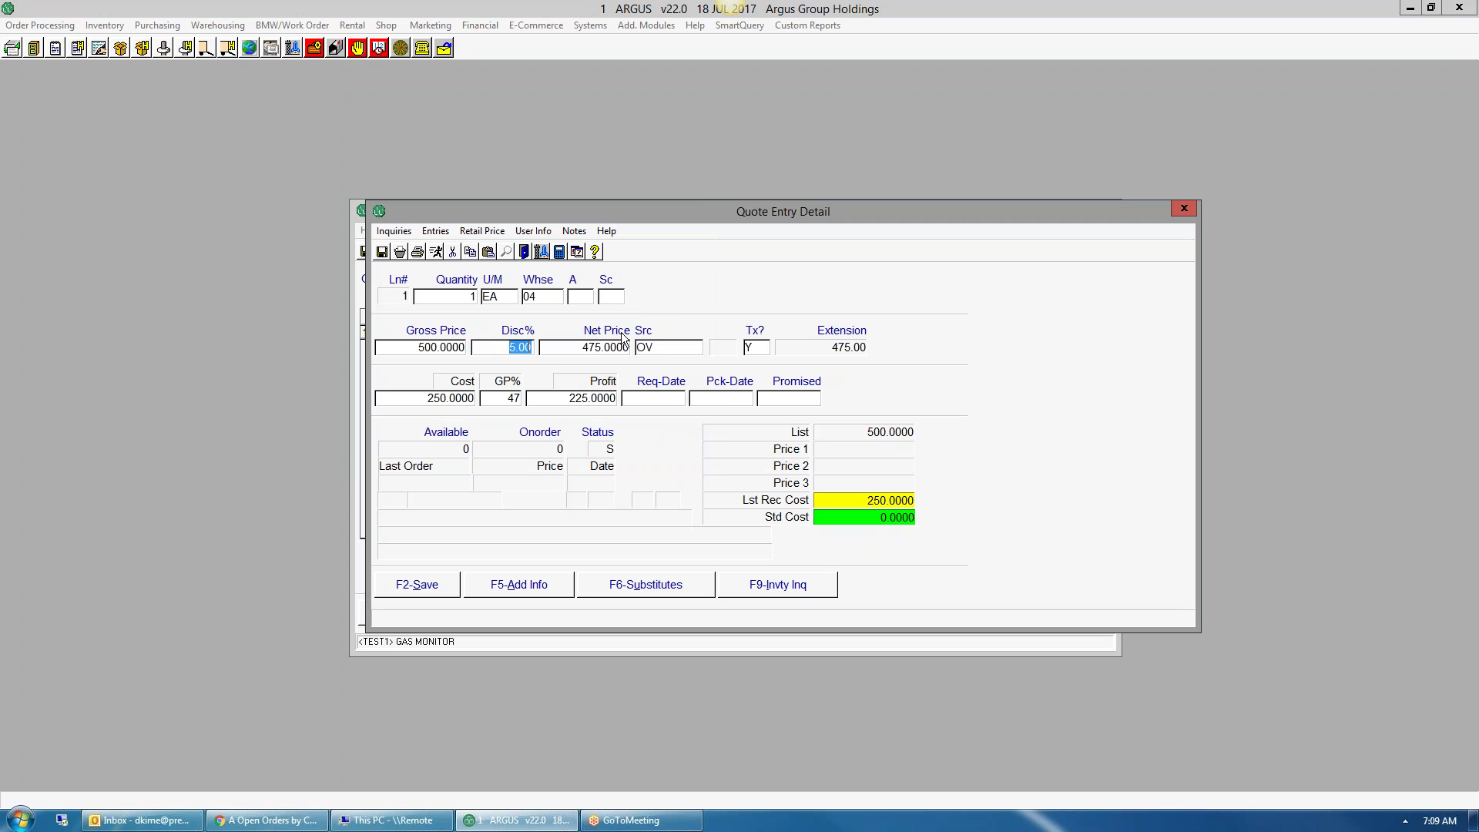
- Save the TEST1 line and enter TEST2 as line 2
left_click(411, 587)
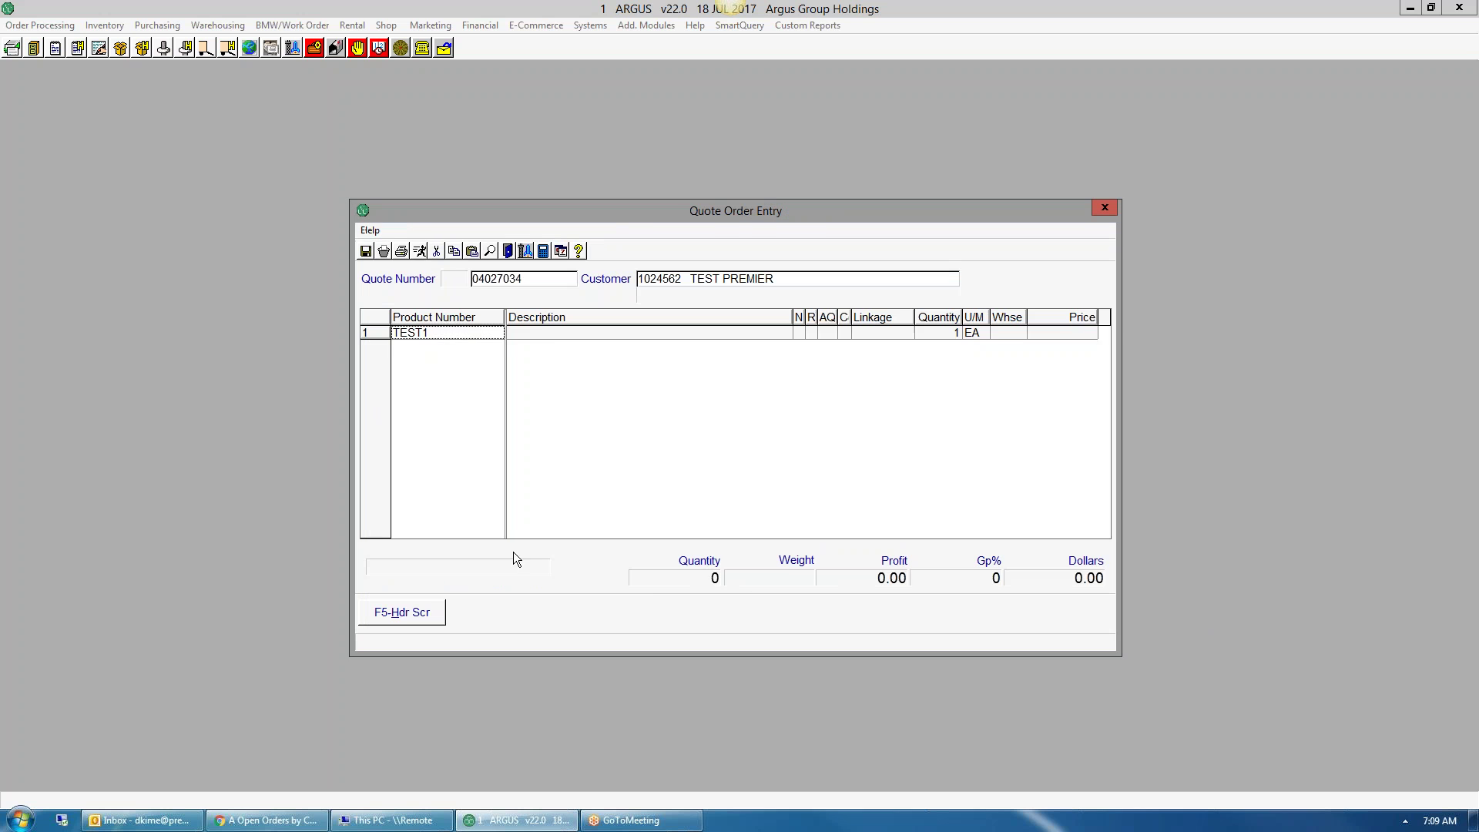
type("TEST2")
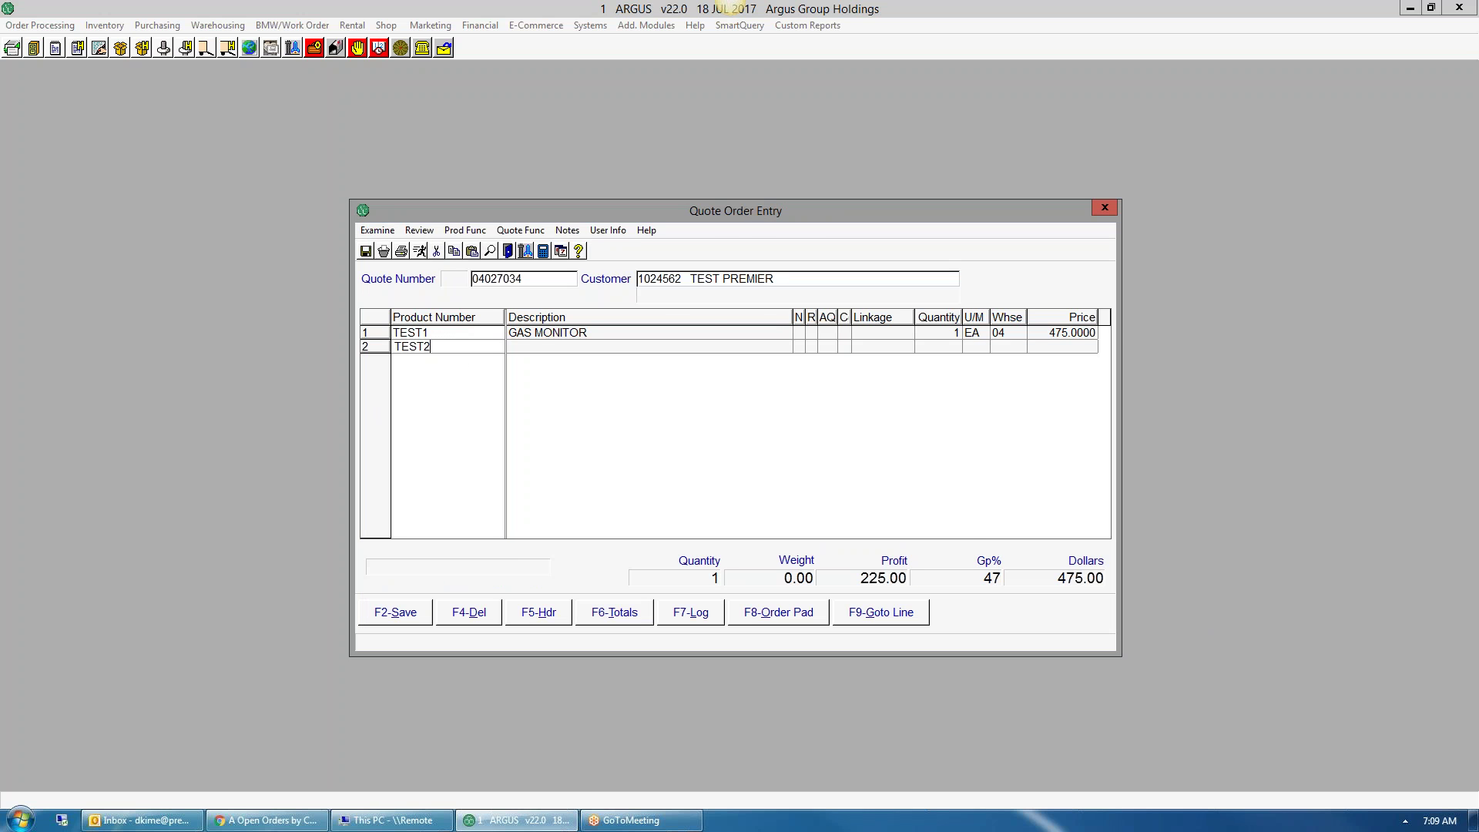
key("Return")
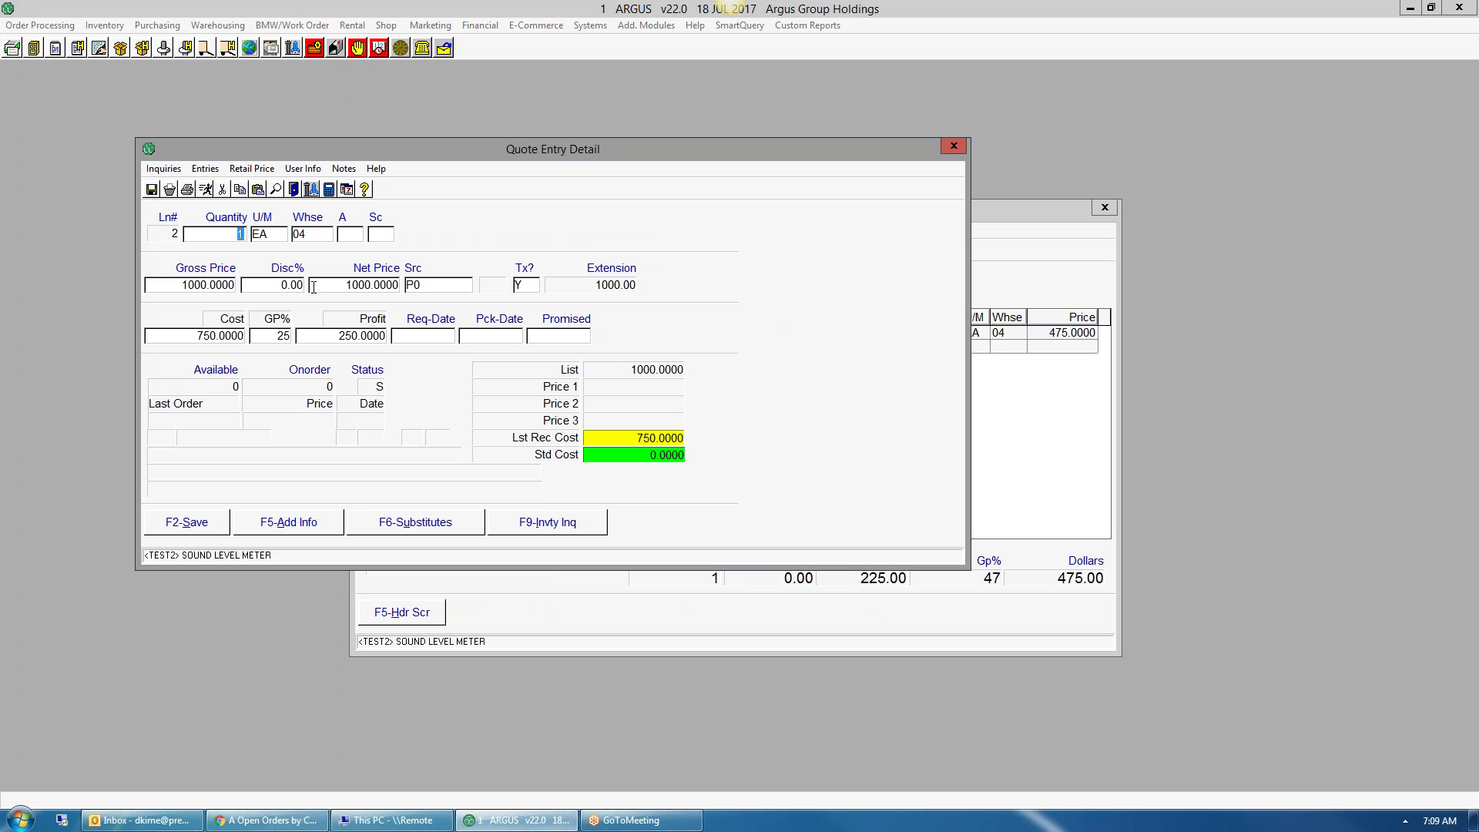
- Set TEST2's GP% to 16 and its net price to 892, rounding to 892.86
left_click(267, 332)
type("16")
key("Tab")
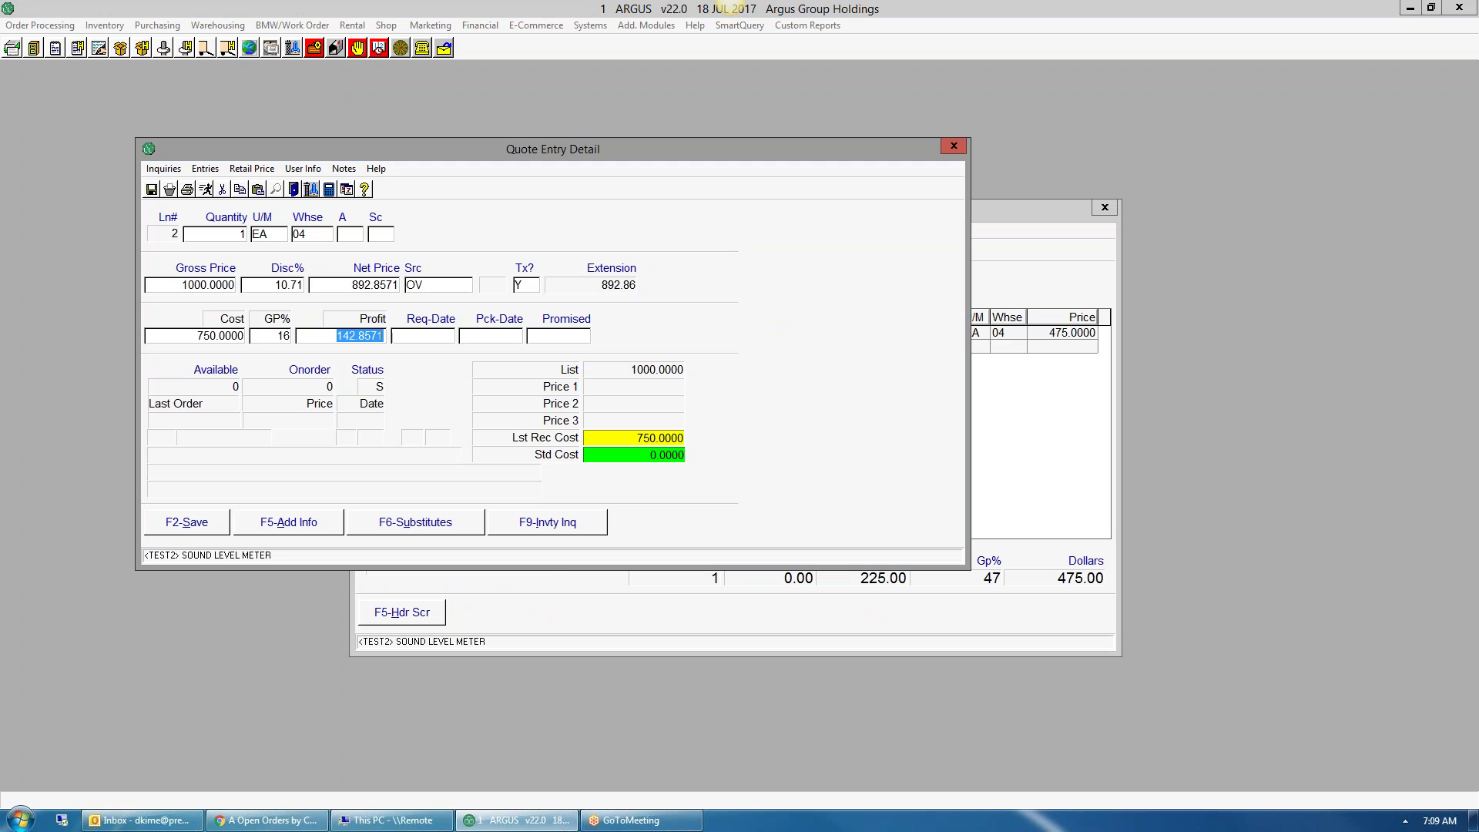
left_click(384, 286)
type("892")
key("Tab")
- Save the TEST2 line, then open and save the quote header
left_click(205, 524)
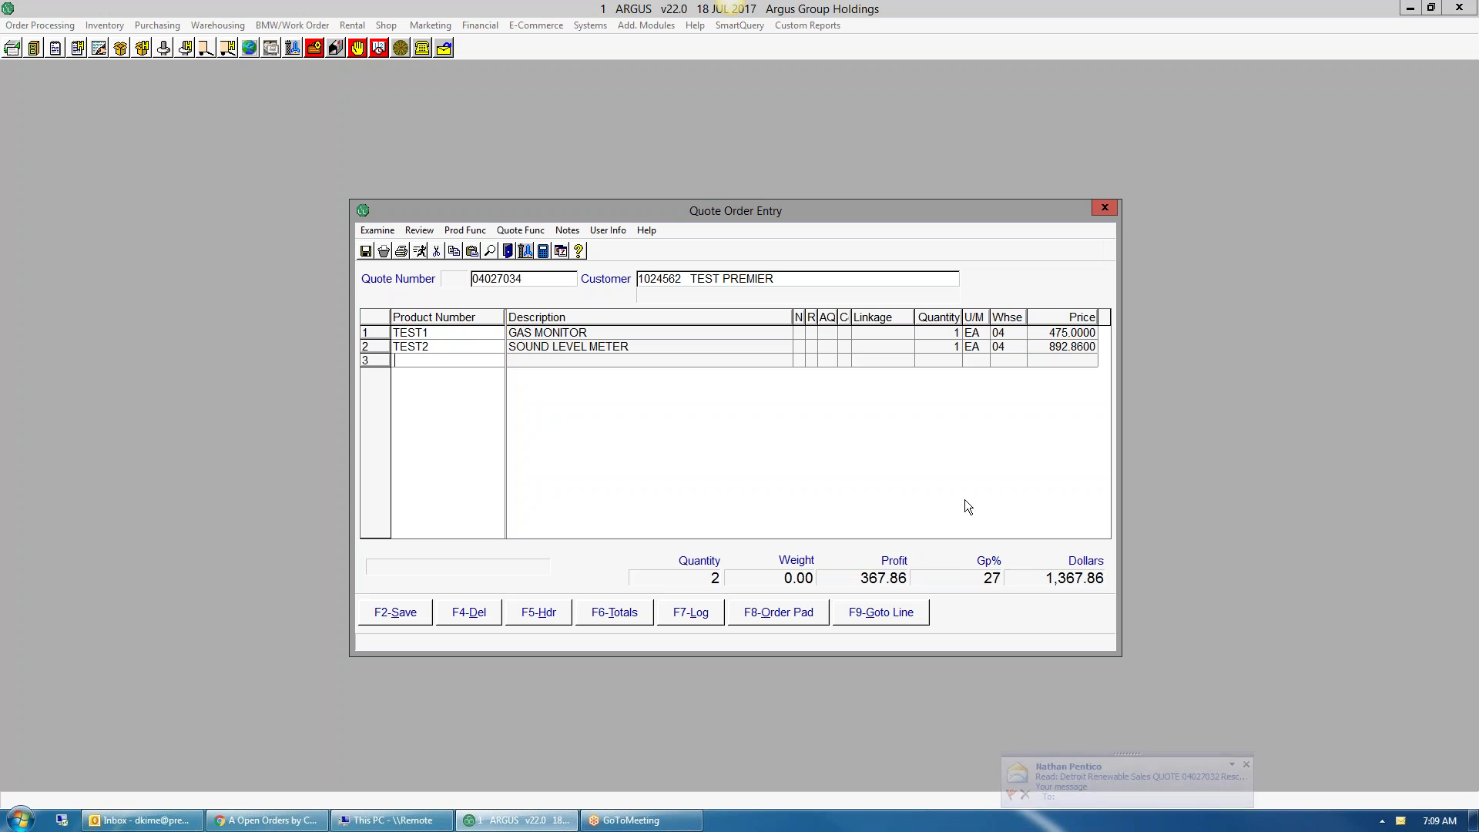
left_click(1026, 793)
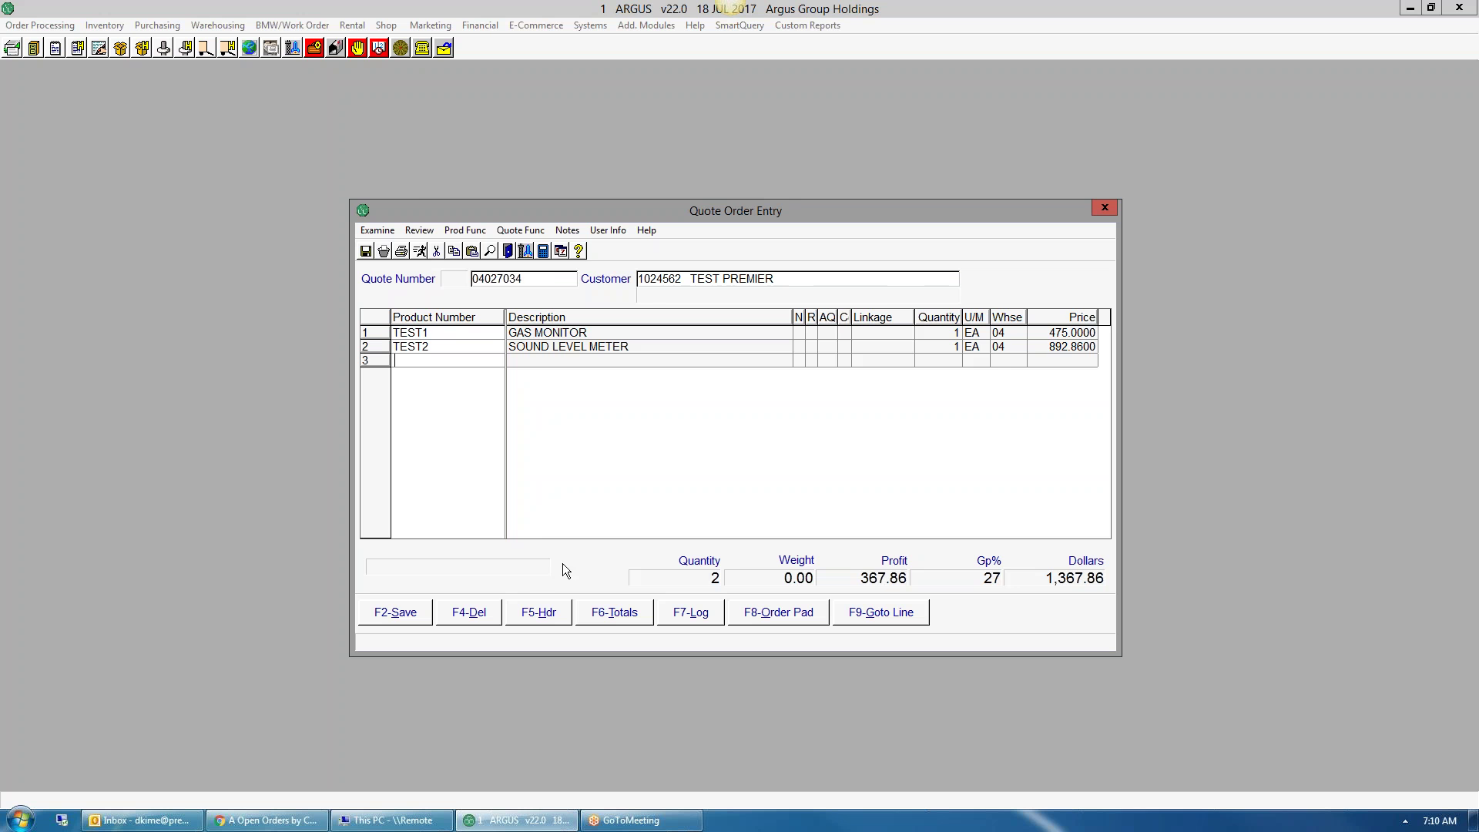
left_click(543, 613)
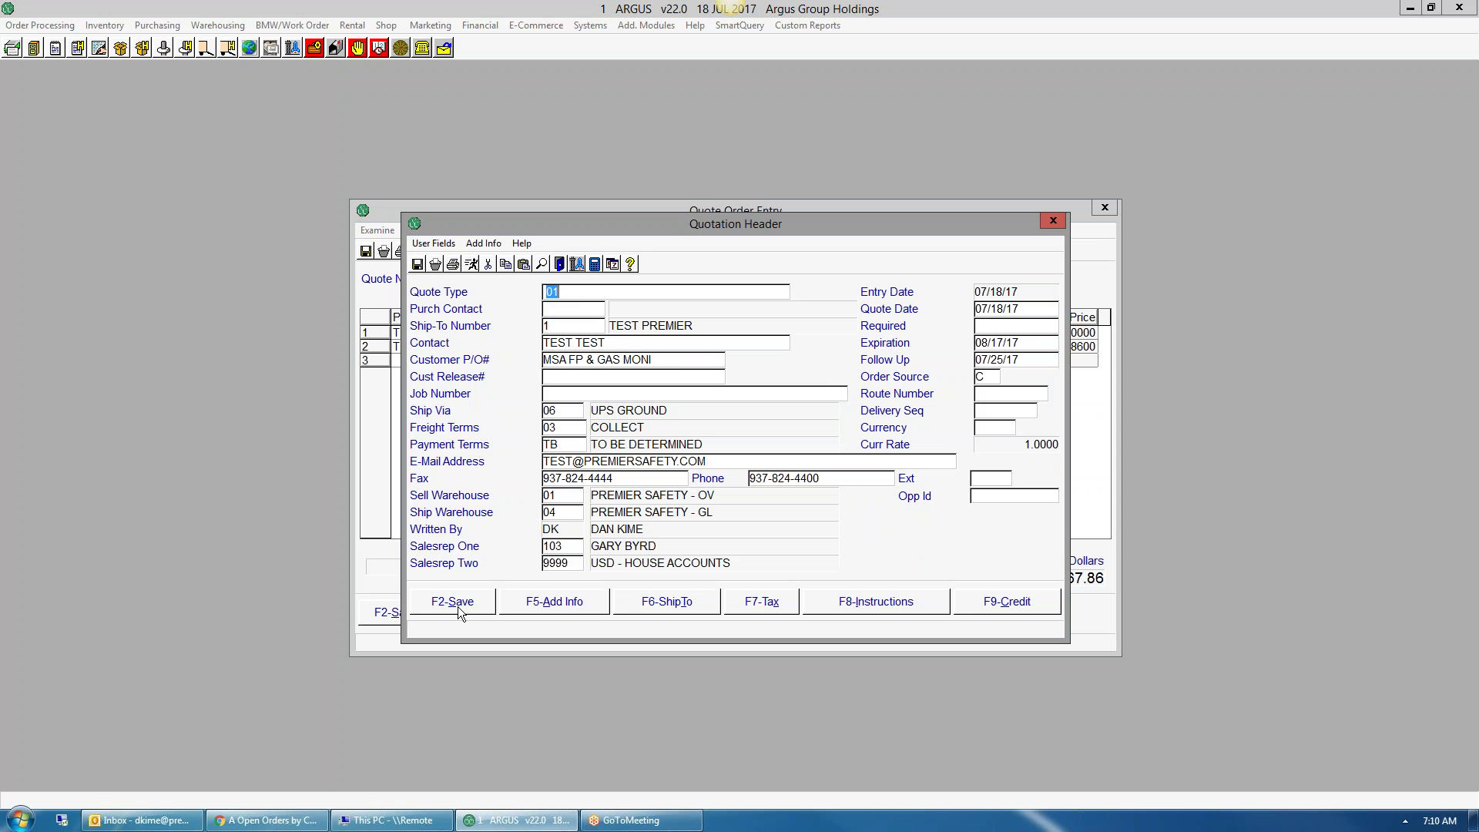
left_click(460, 608)
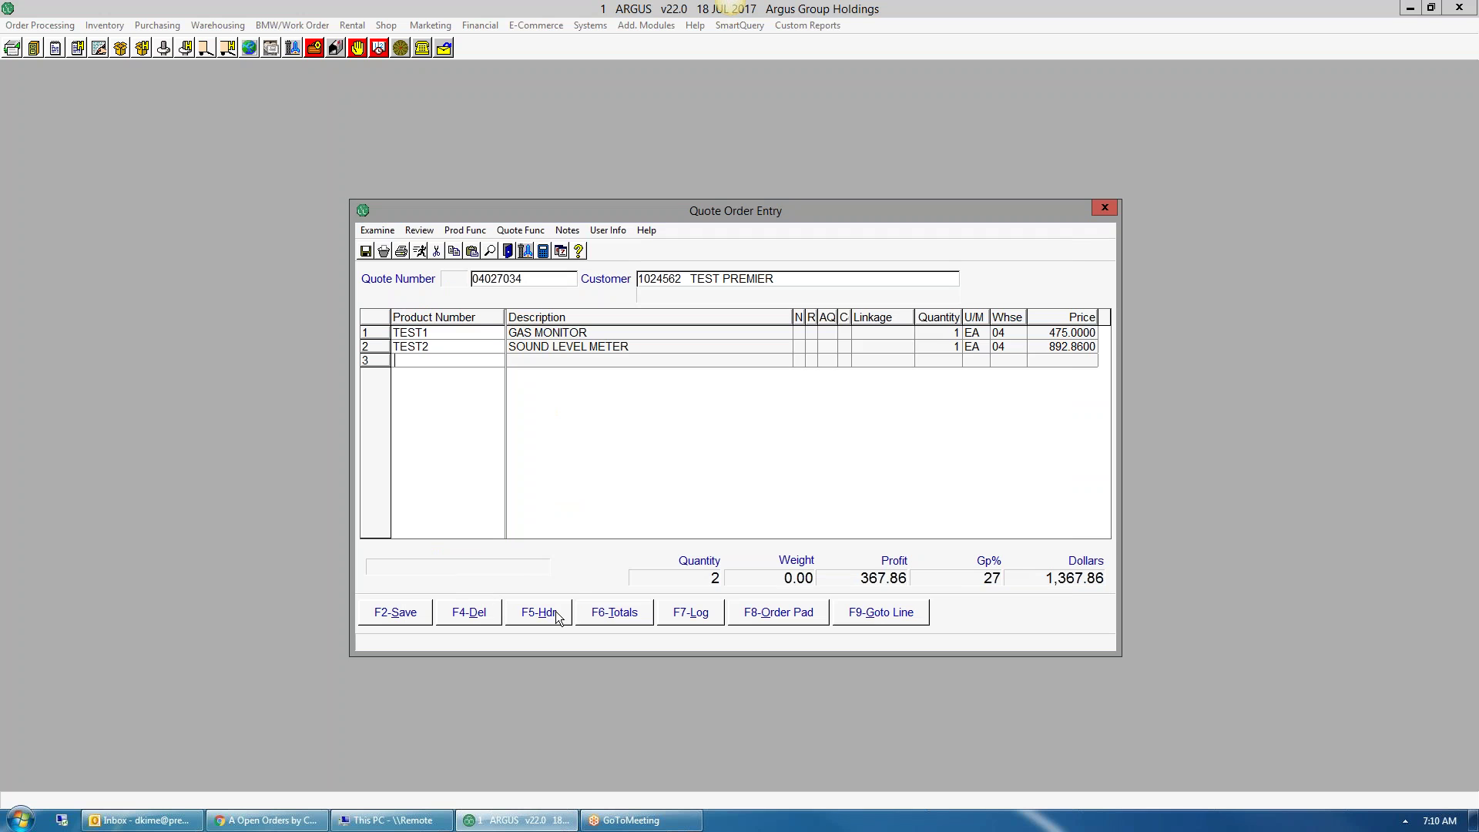
- Review the quote totals and the activity log's single Quote Entry record
left_click(619, 620)
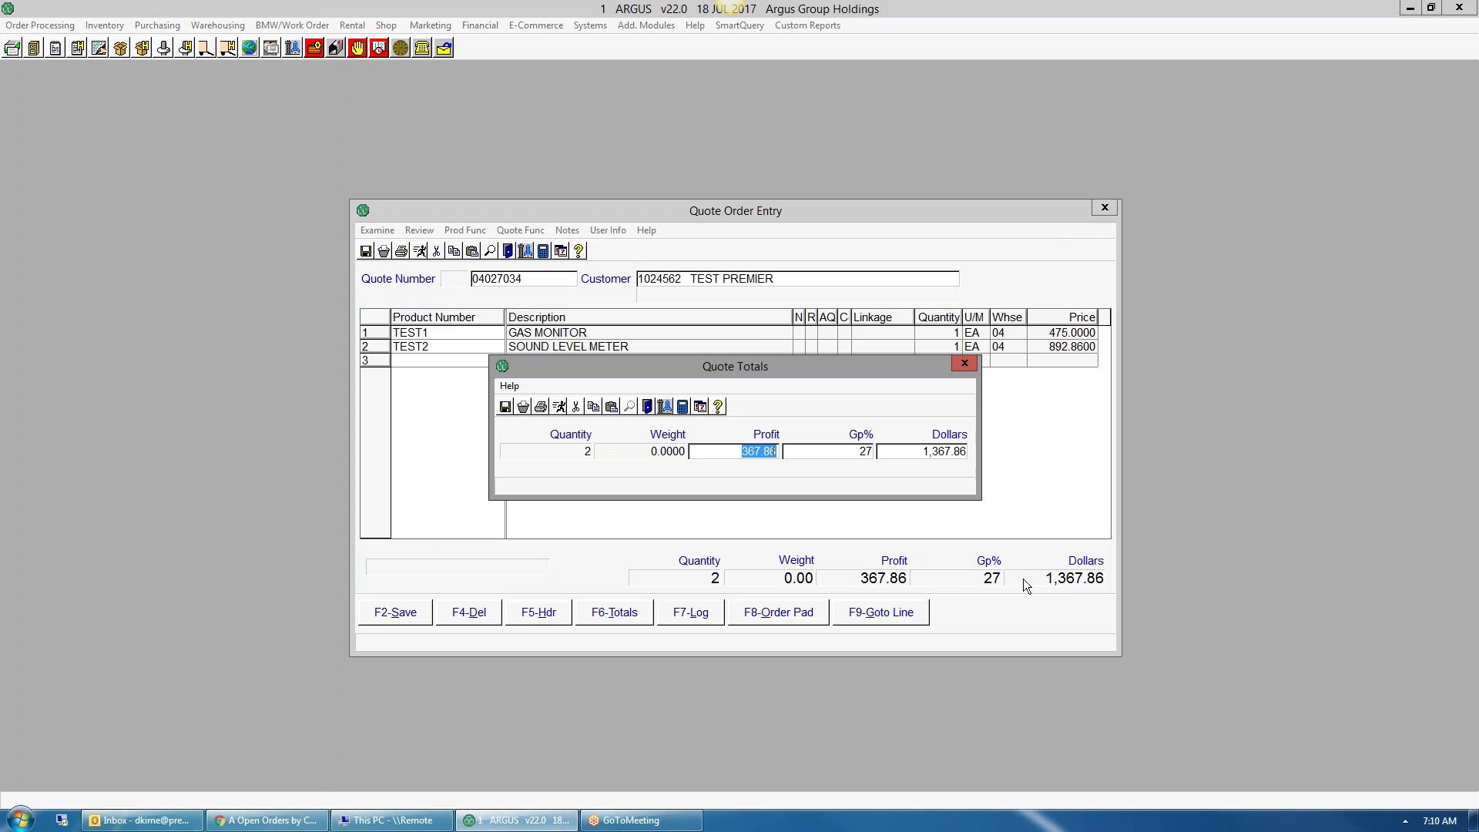
key("Tab")
key("Escape")
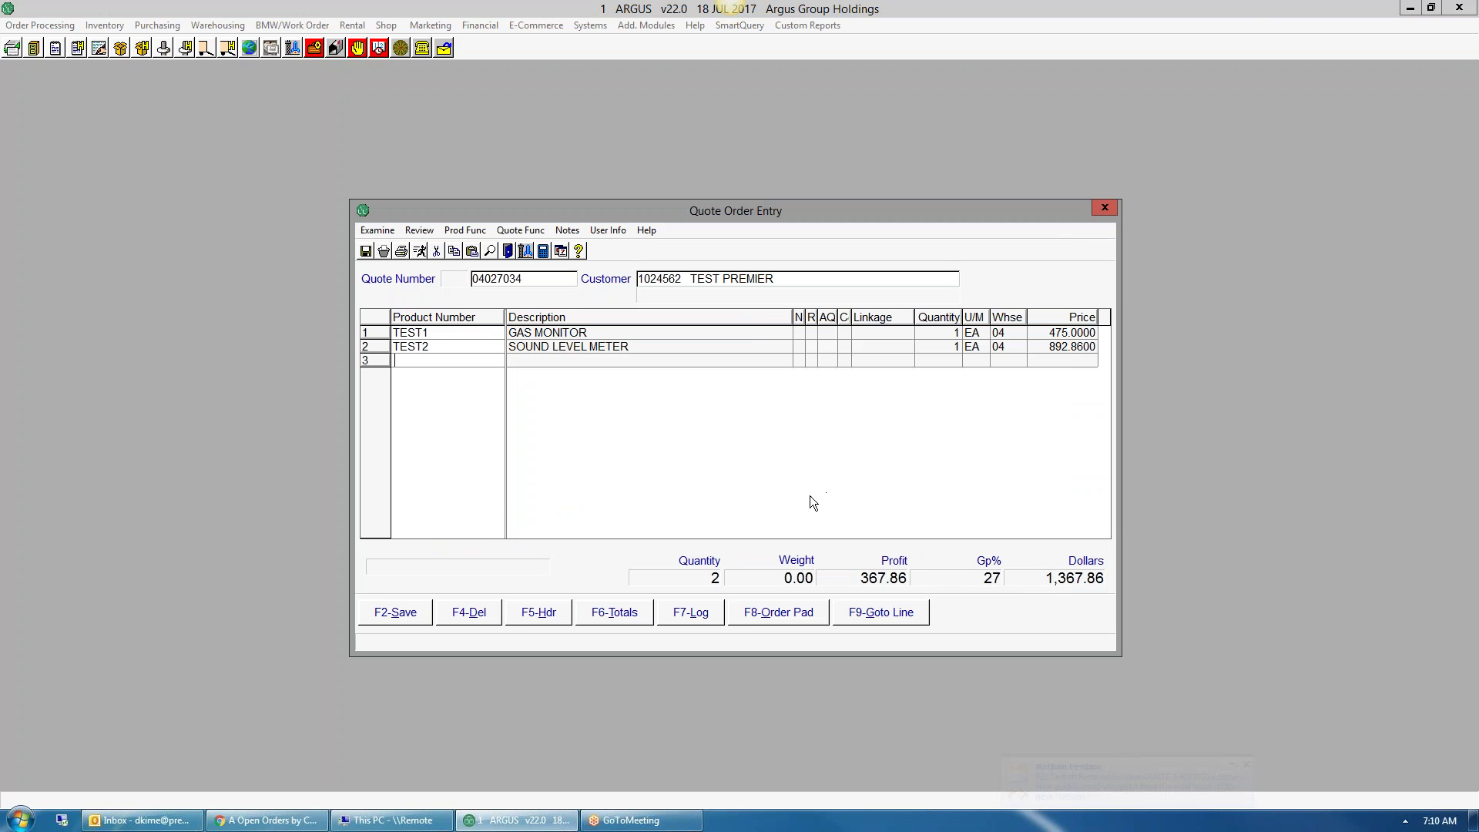
left_click(1246, 764)
left_click(691, 617)
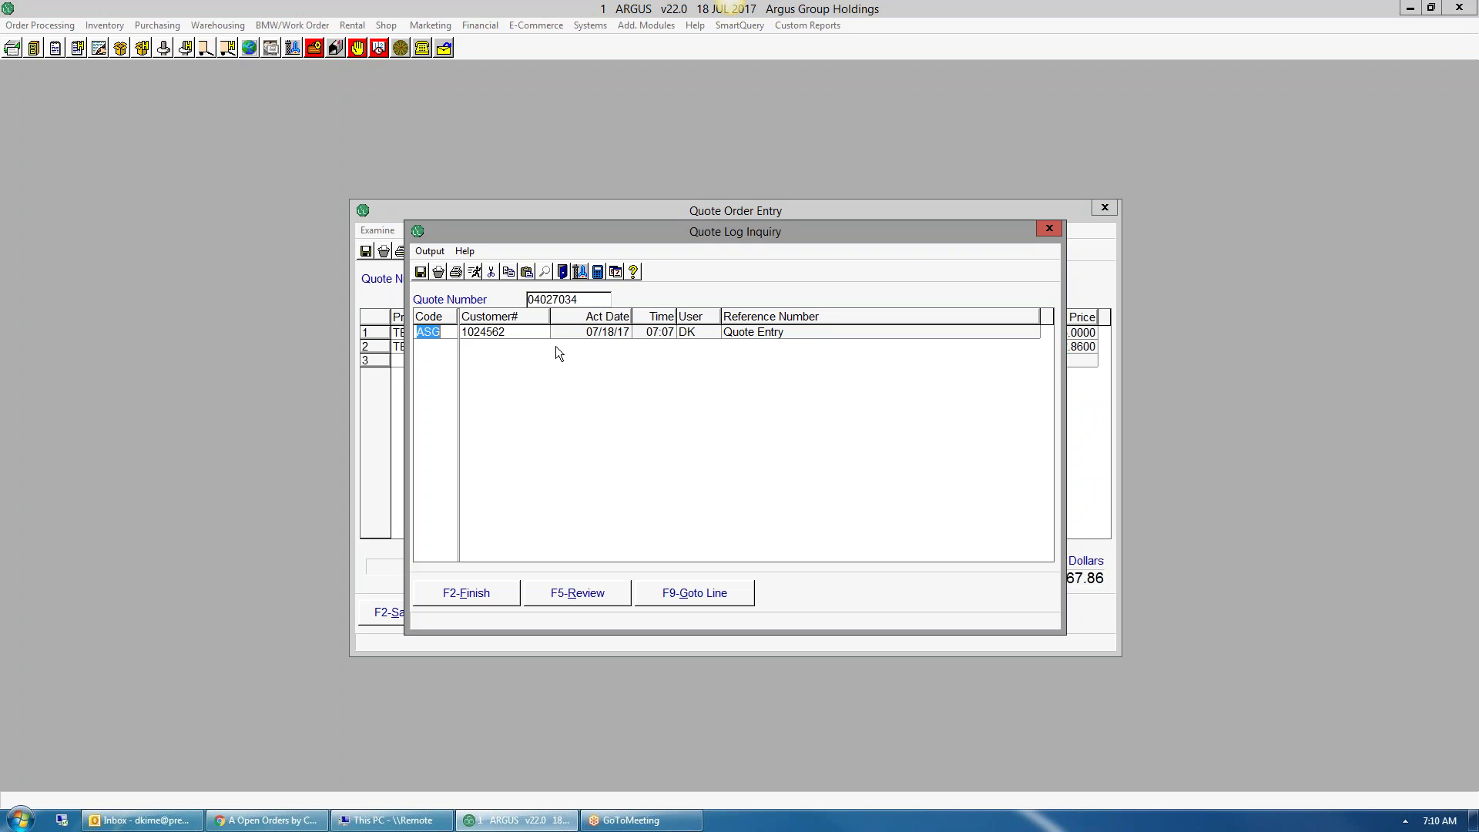
key("Down")
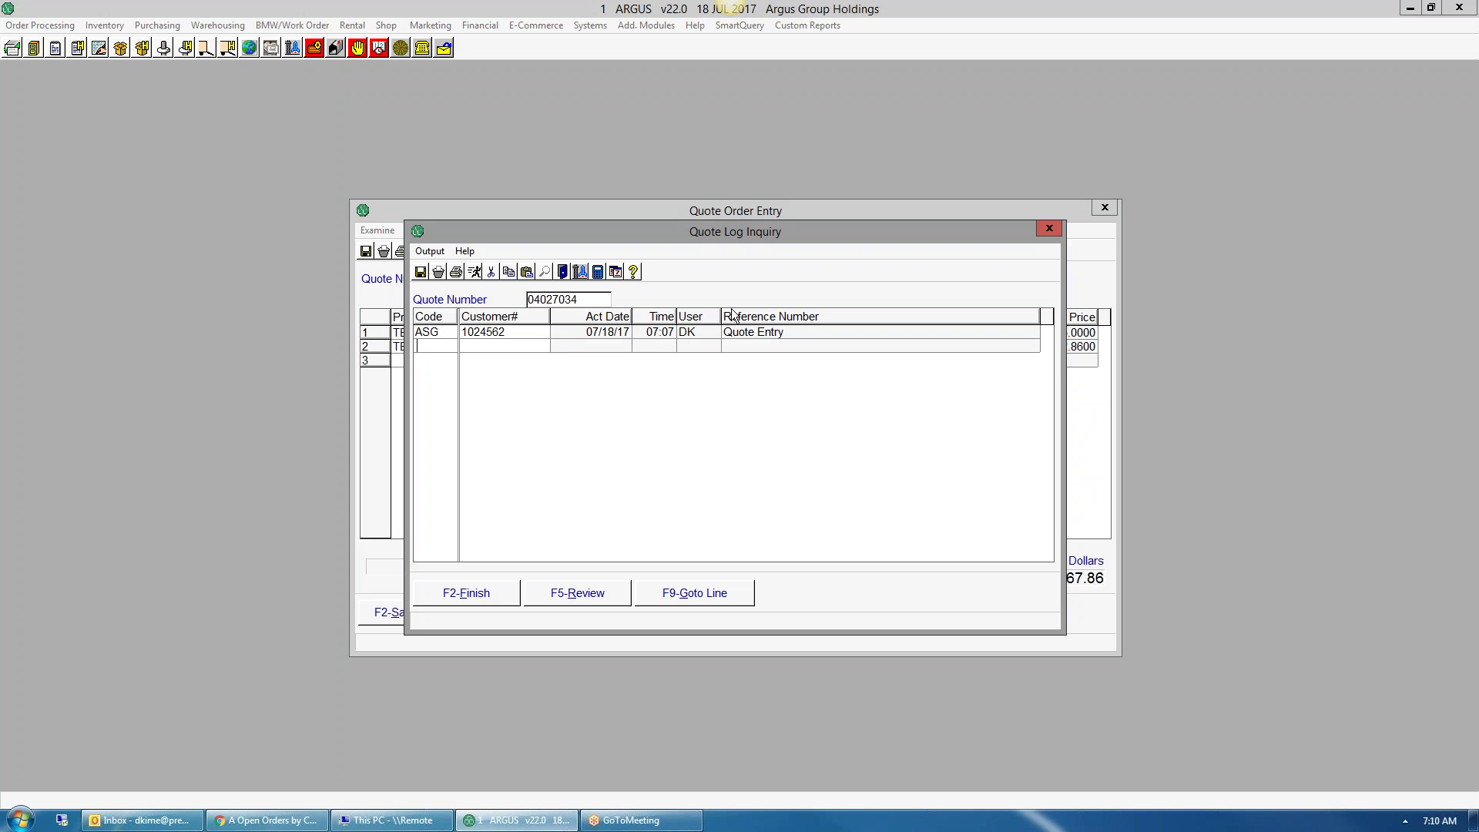
left_click(1041, 229)
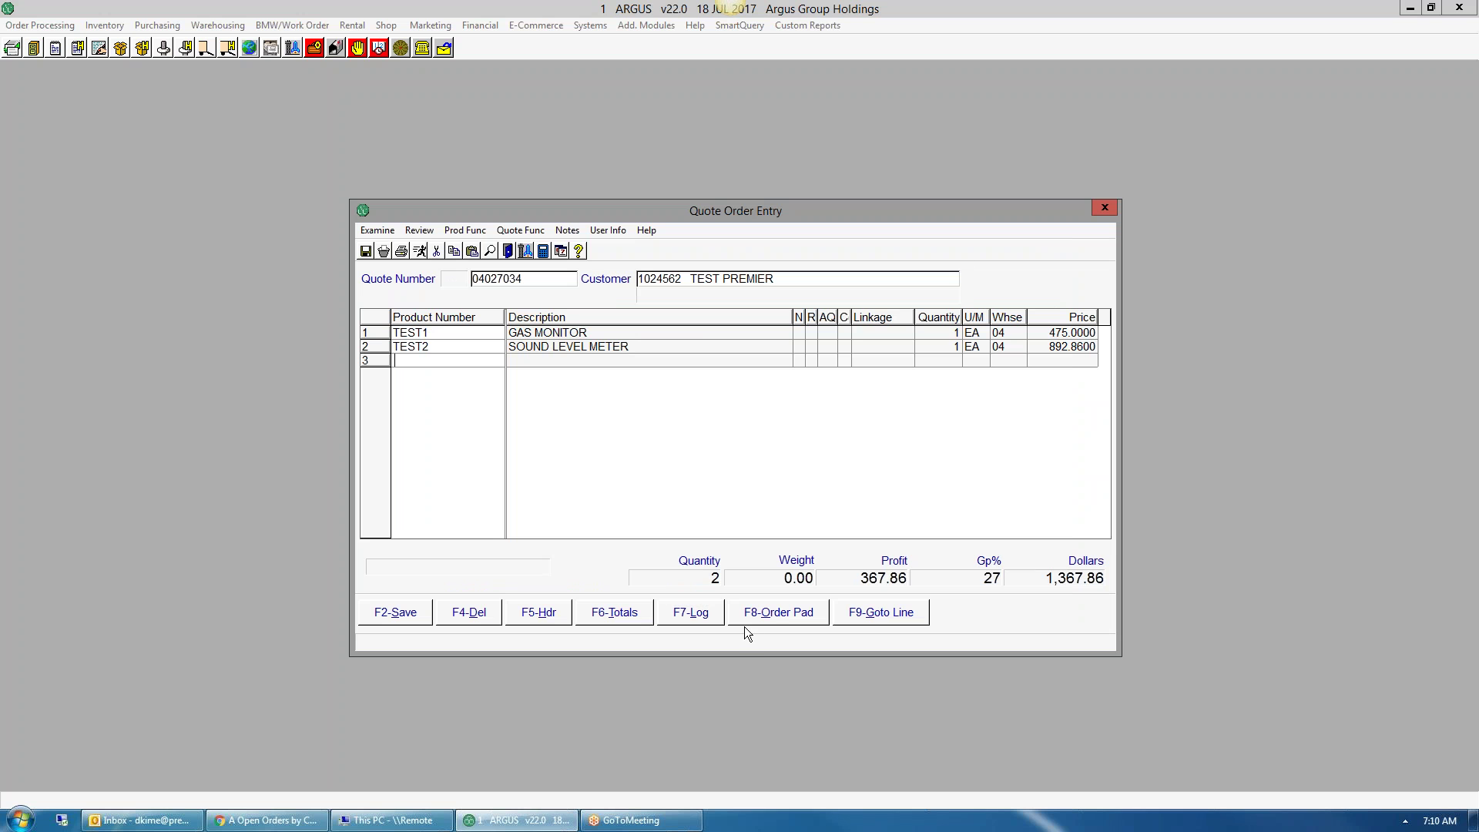
left_click(791, 620)
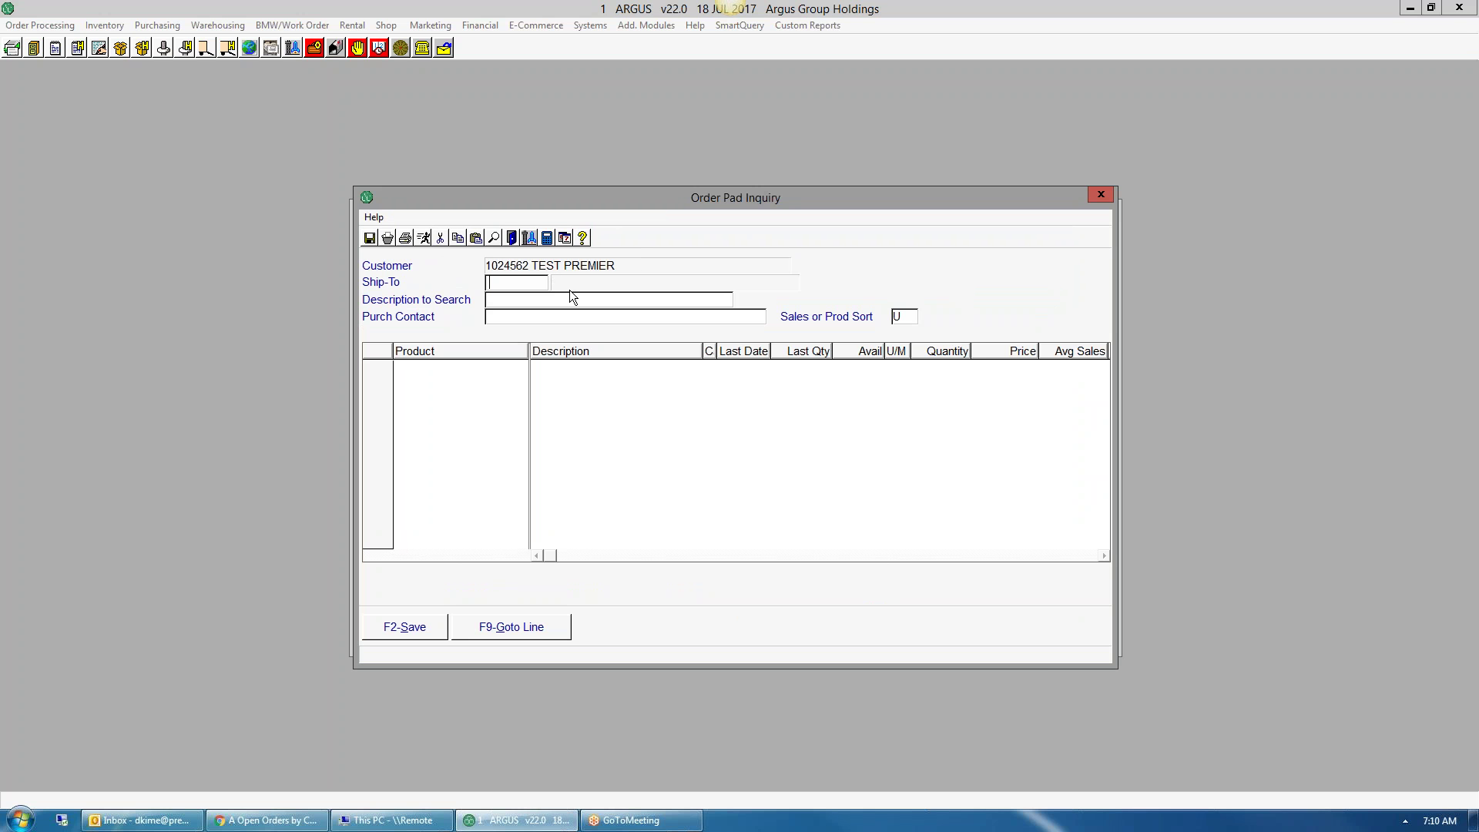
left_click(905, 316)
type("P")
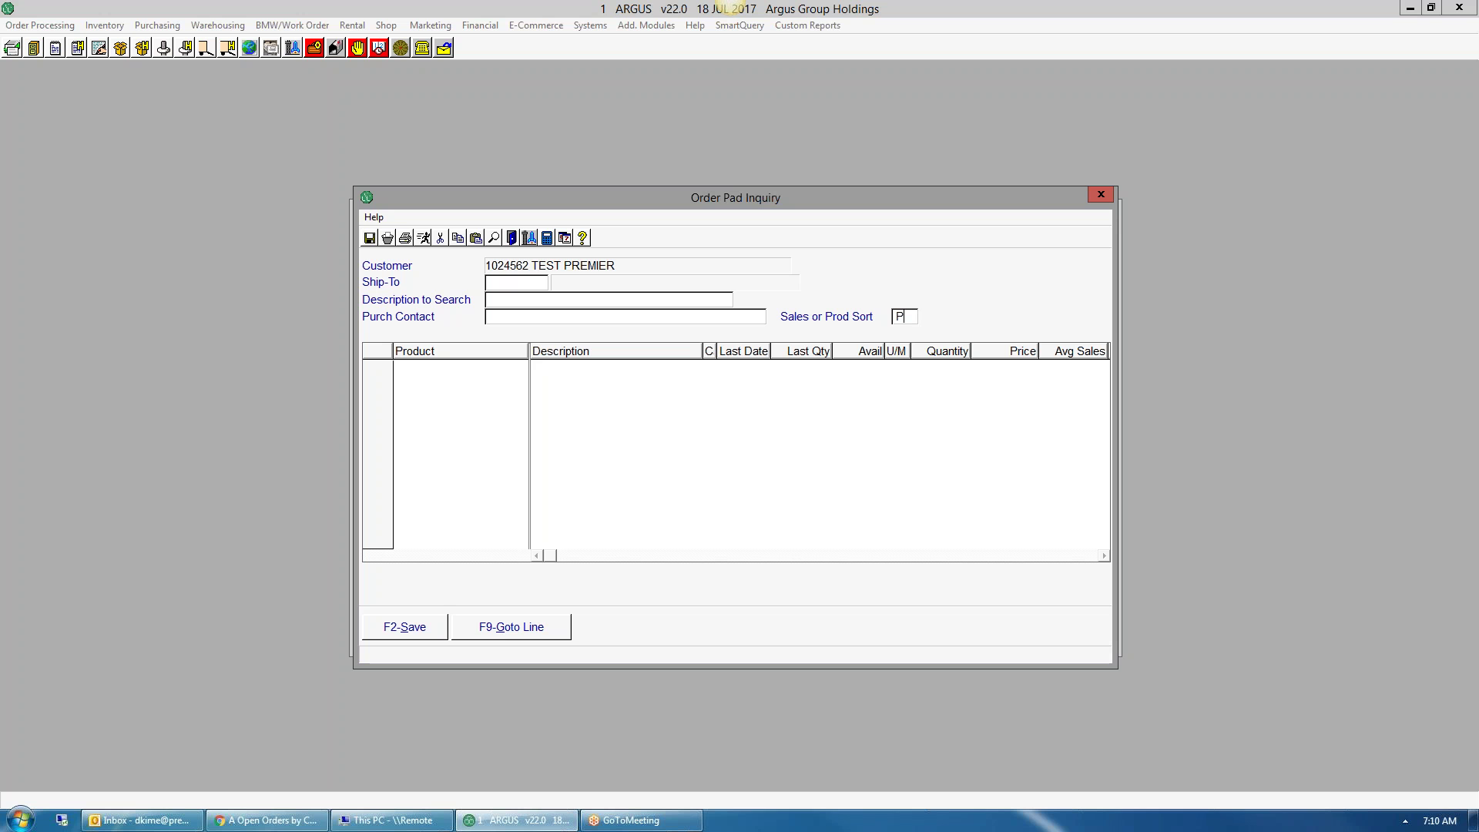
key("Return")
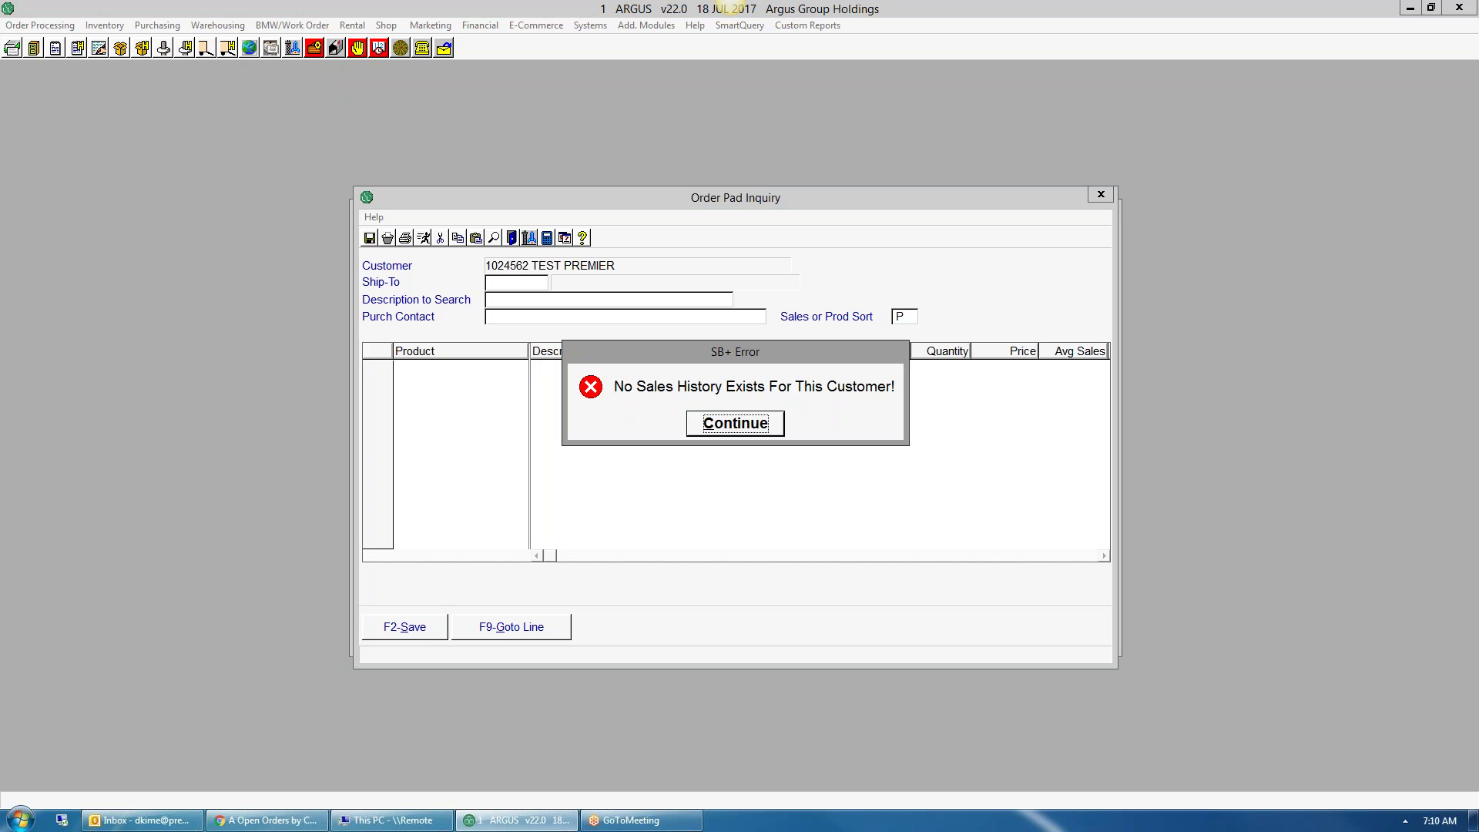
key("Return")
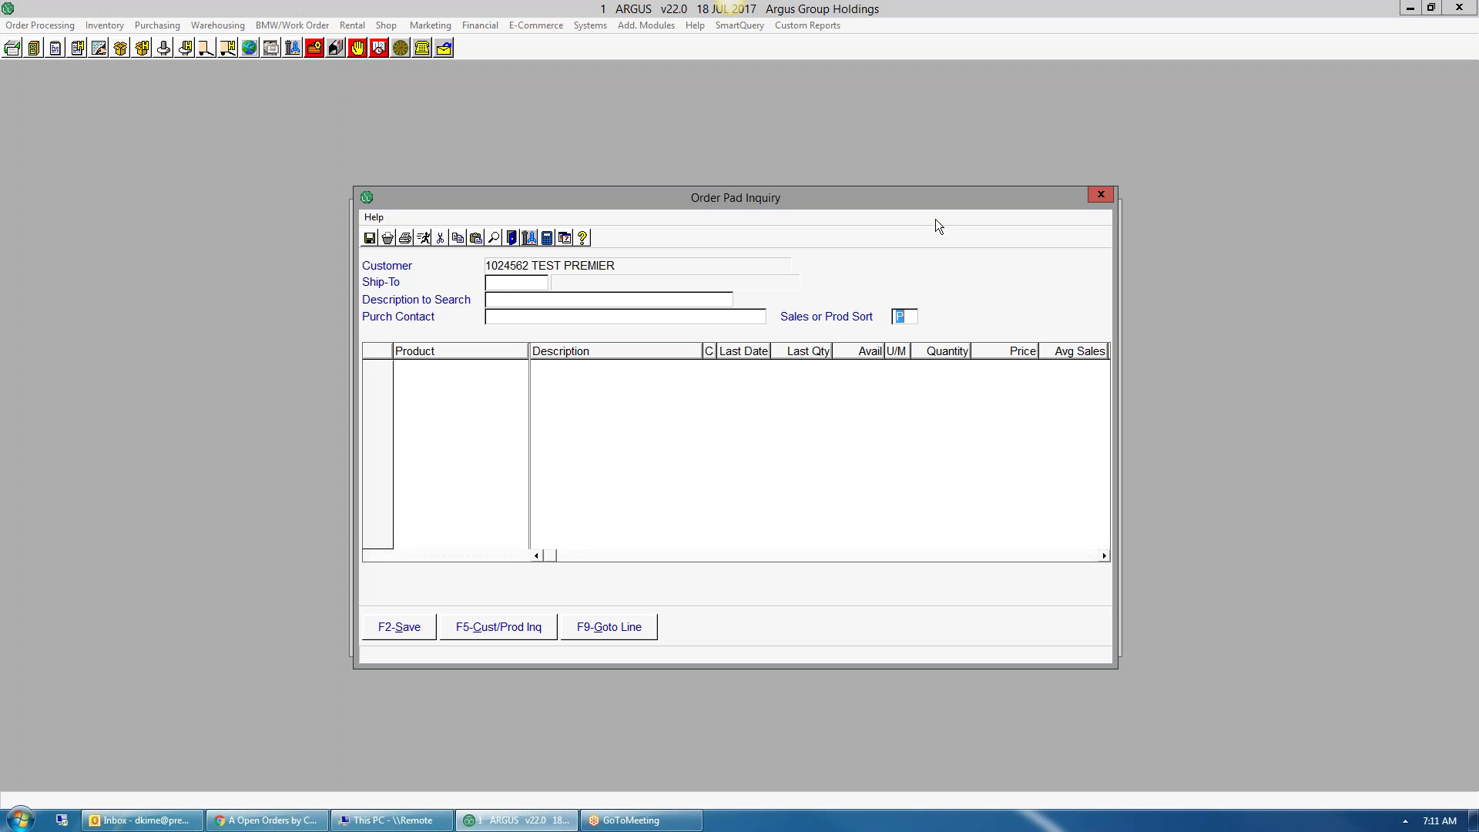
left_click(1100, 194)
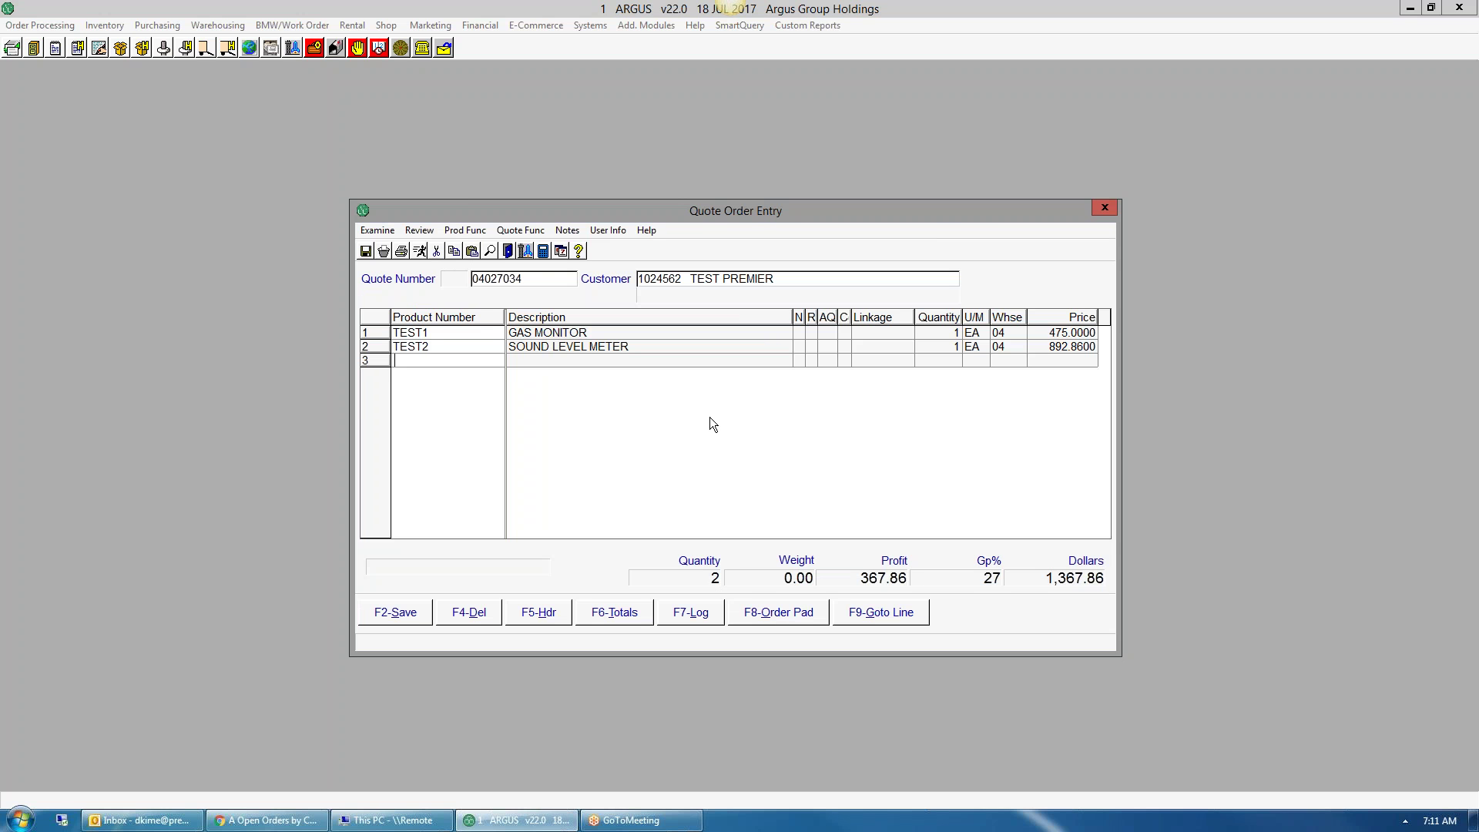
- Save and complete the quote at a 1,467.03 total sale, declining the Word export
left_click(396, 615)
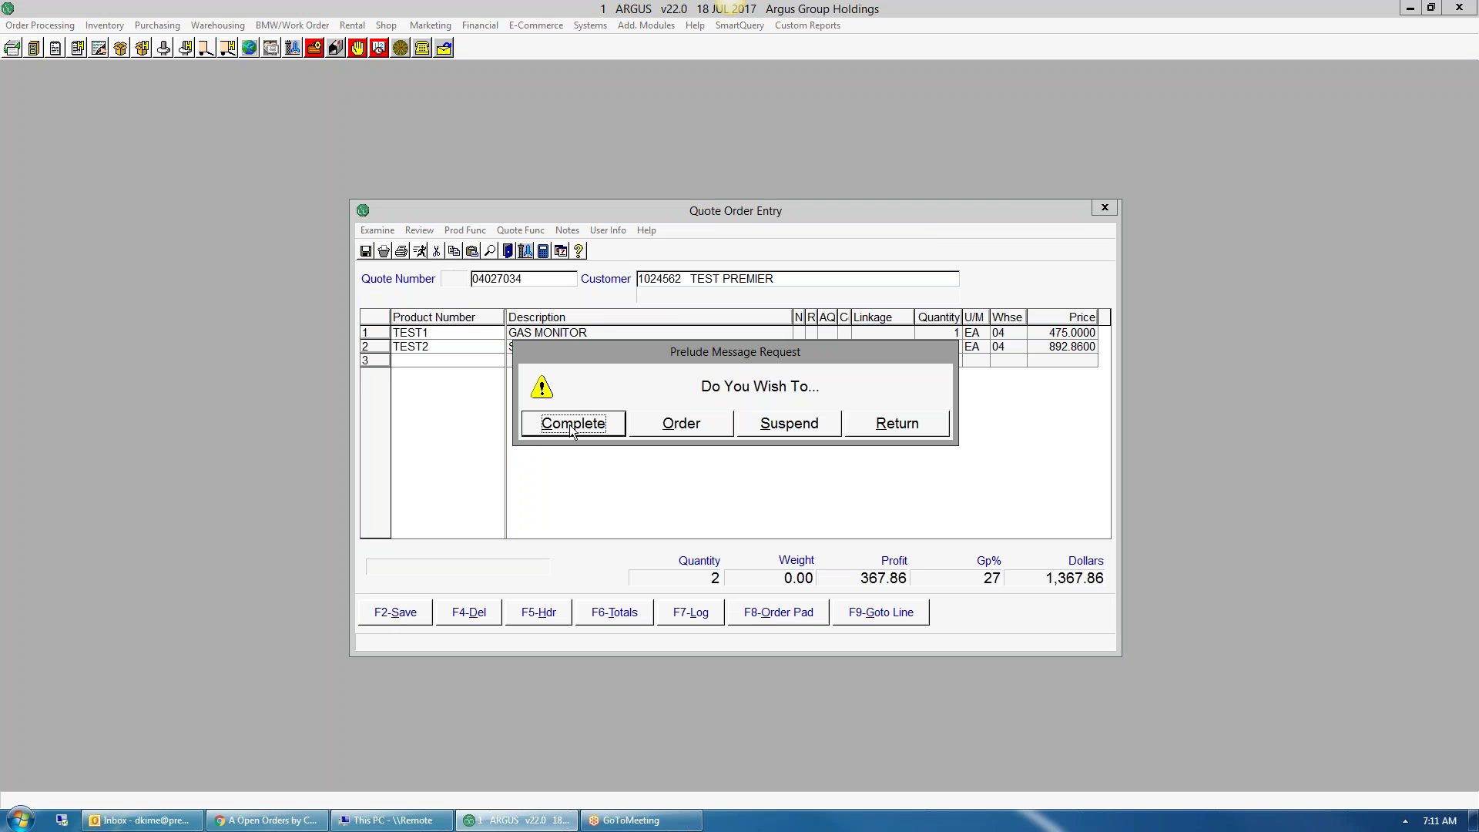
left_click(595, 426)
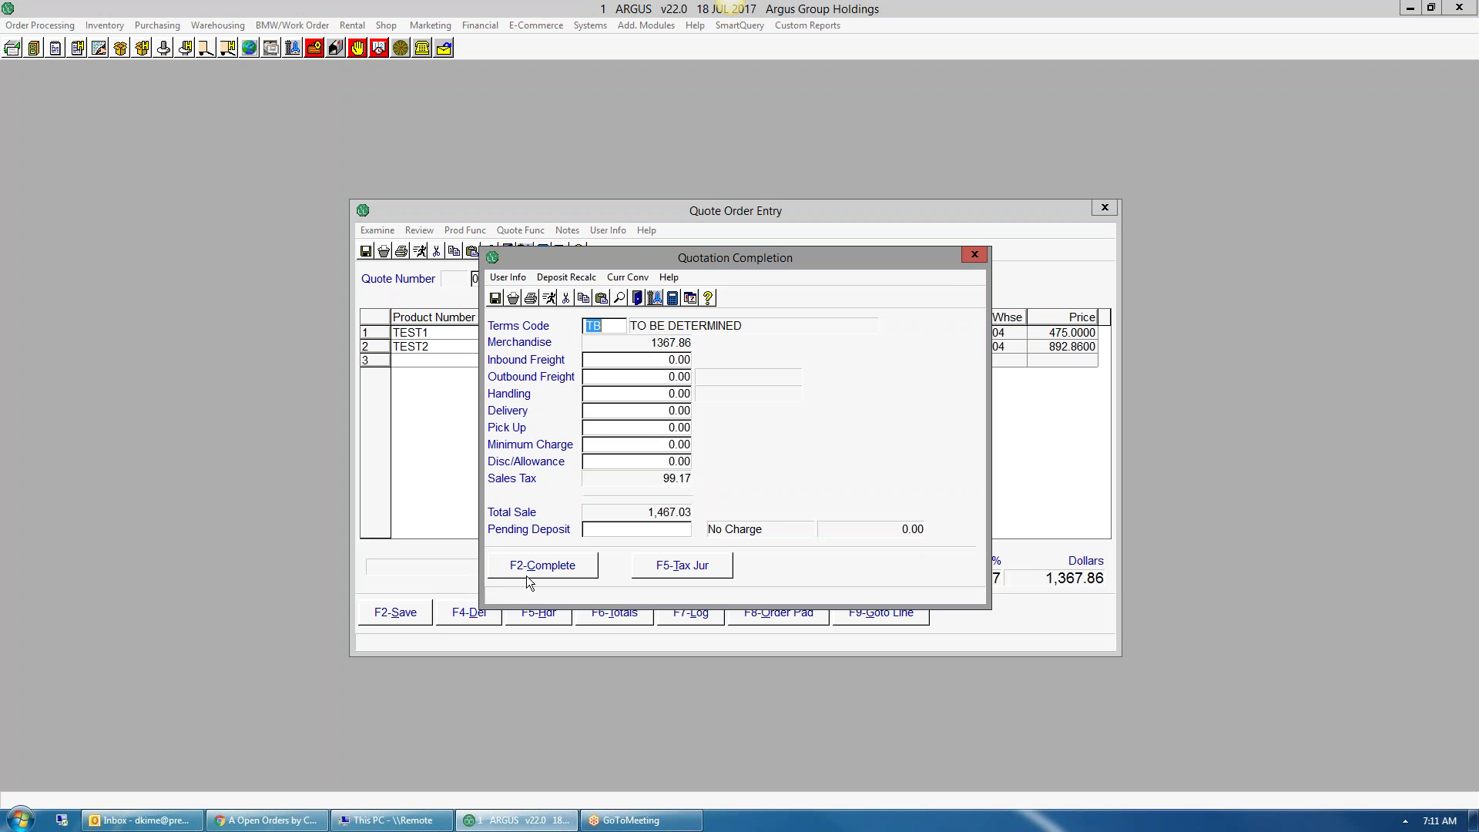
left_click(537, 573)
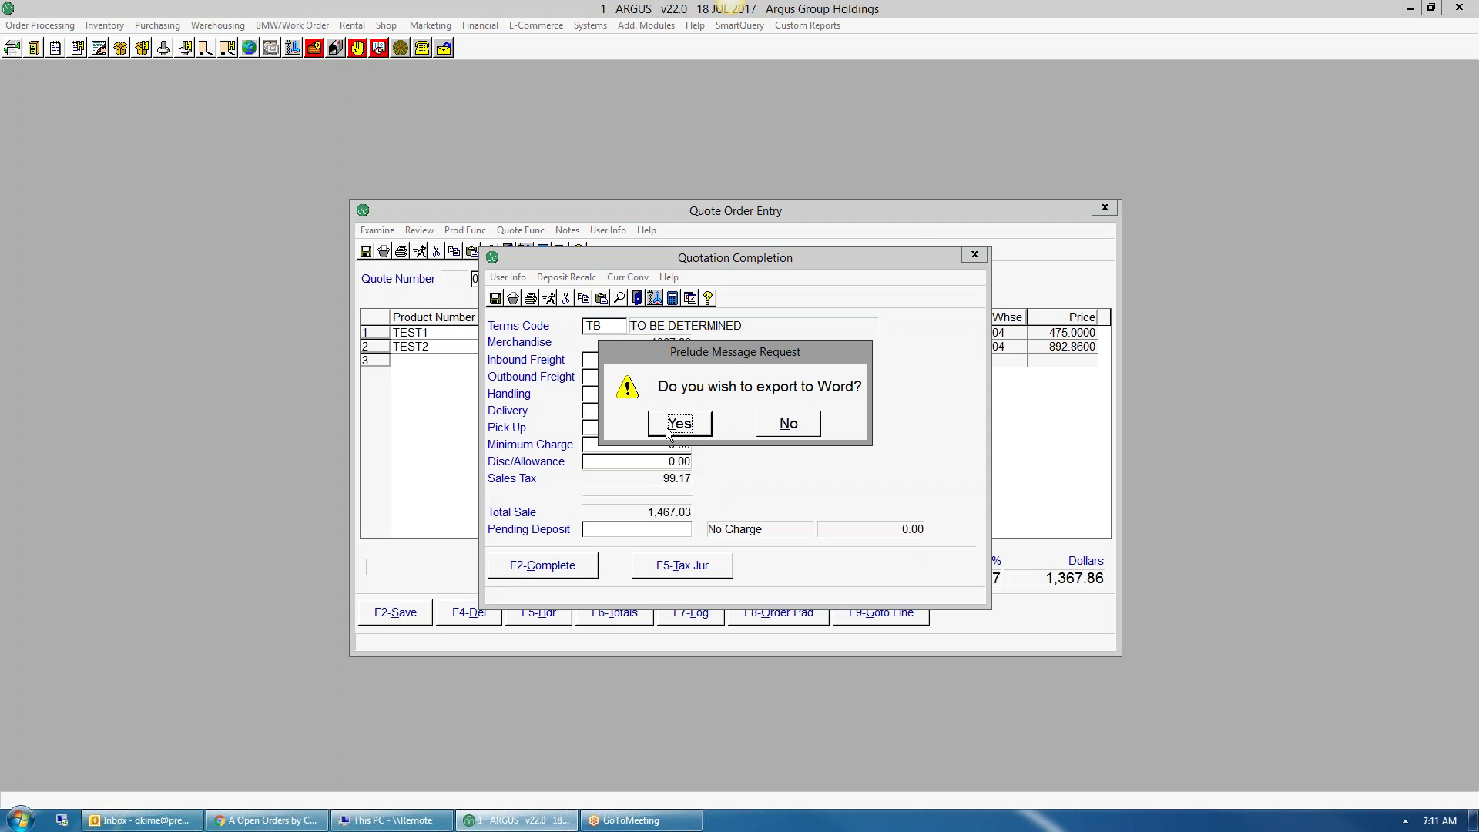
left_click(789, 425)
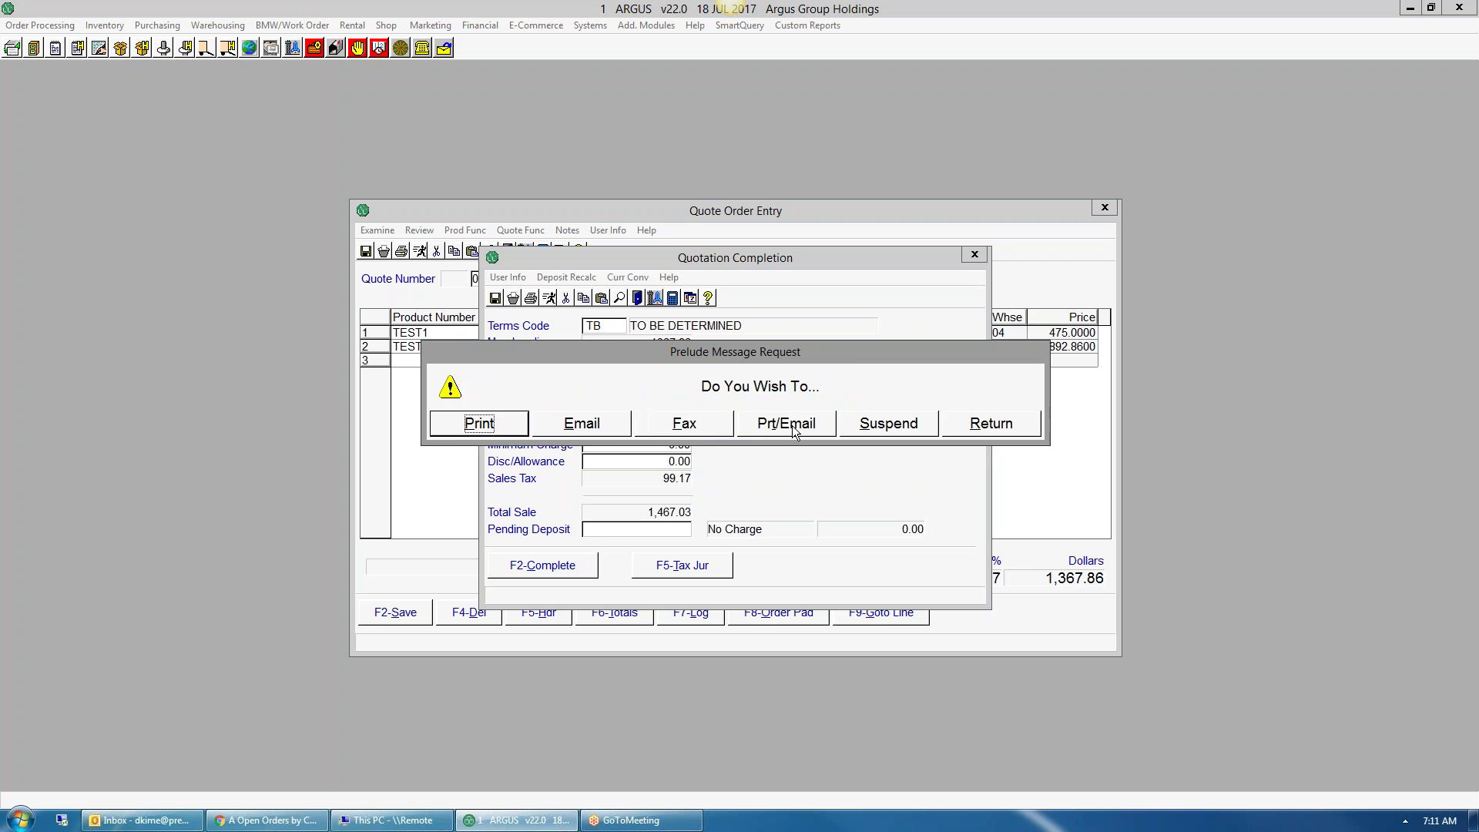
- E-mail the quote confirmation to your own address instead of the customer's, then close Quote Order Entry
left_click(561, 428)
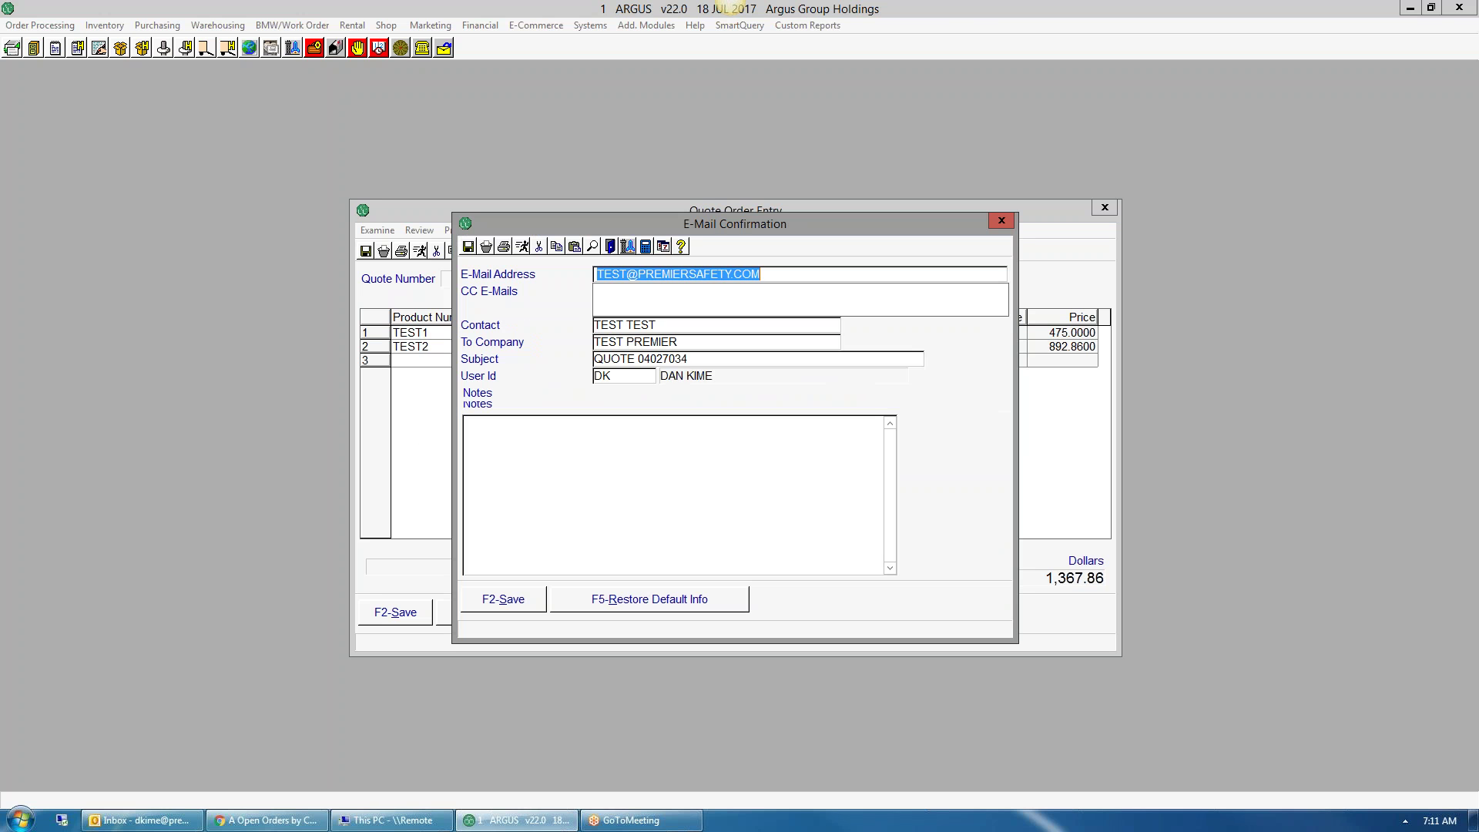
left_click(539, 248)
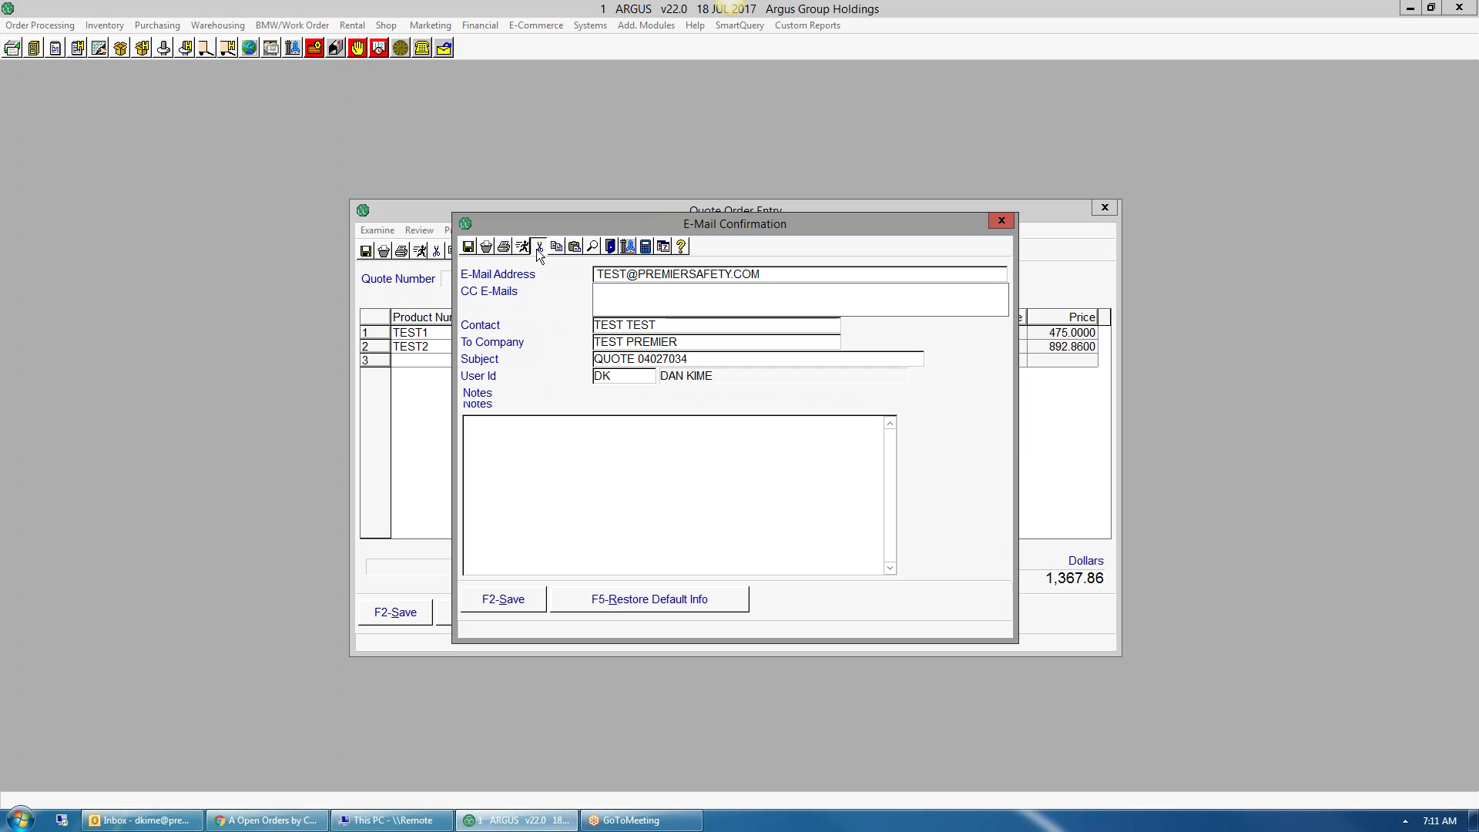
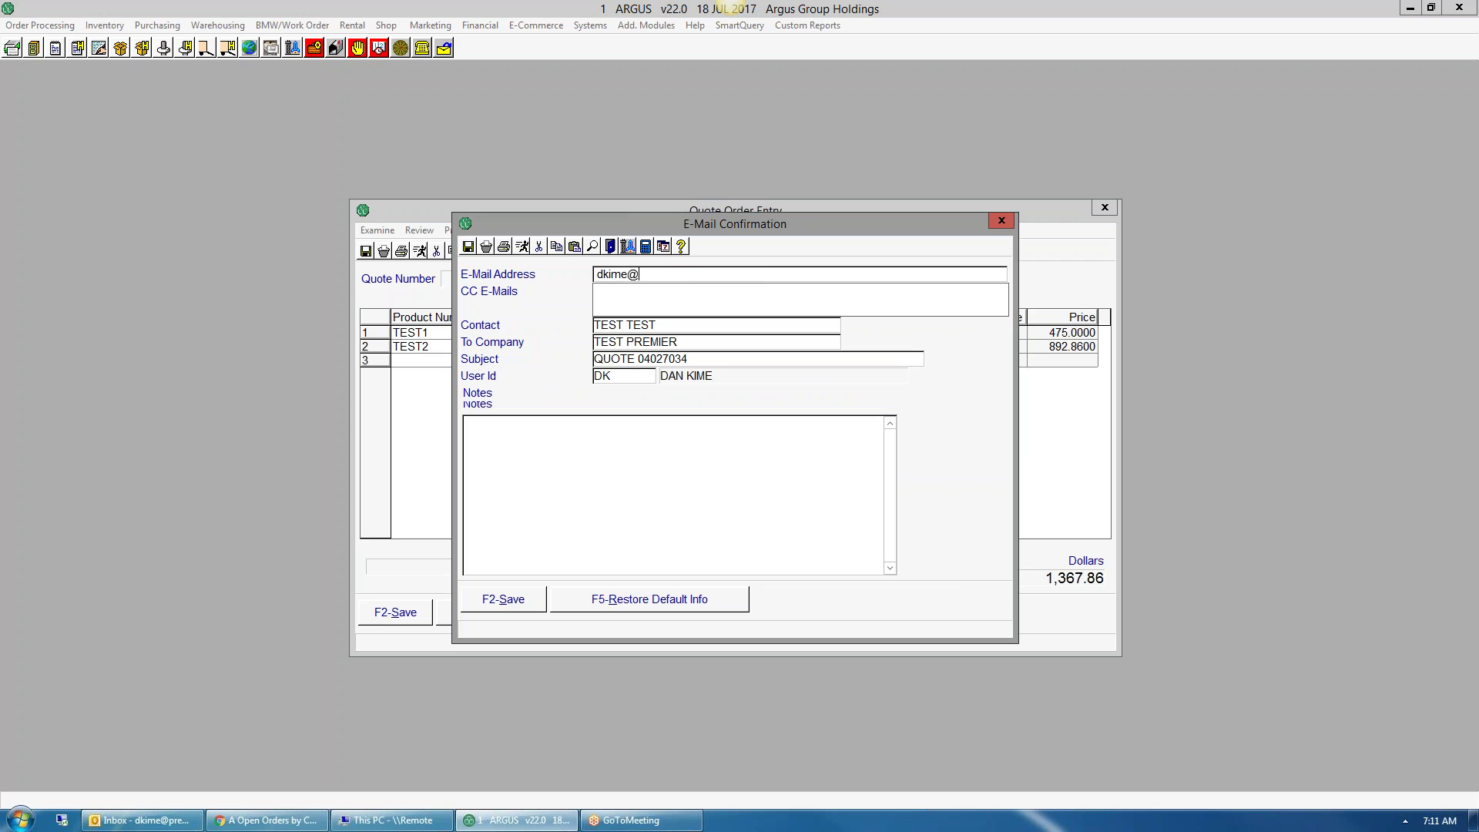
left_click(496, 602)
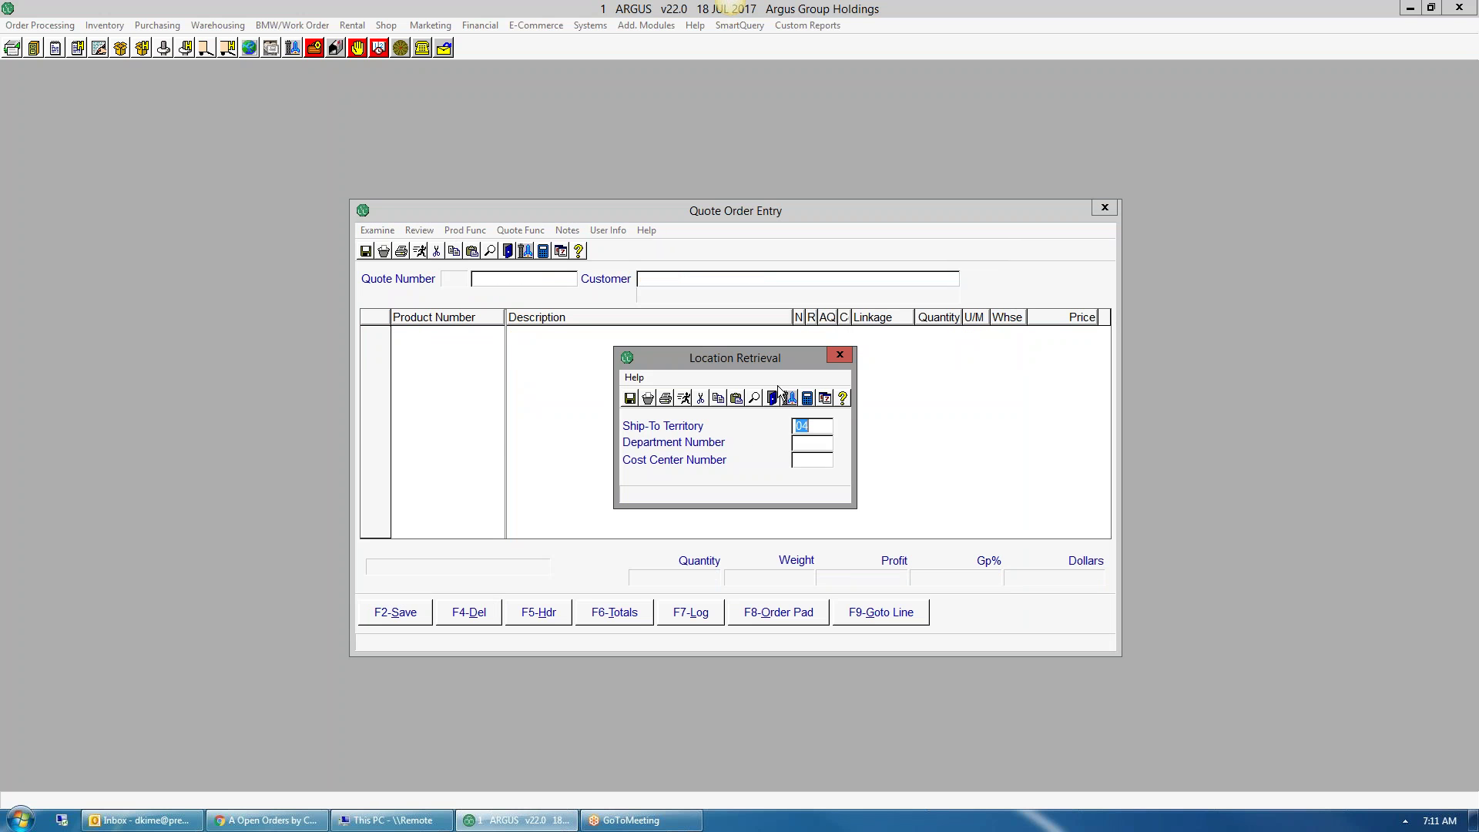
left_click(839, 357)
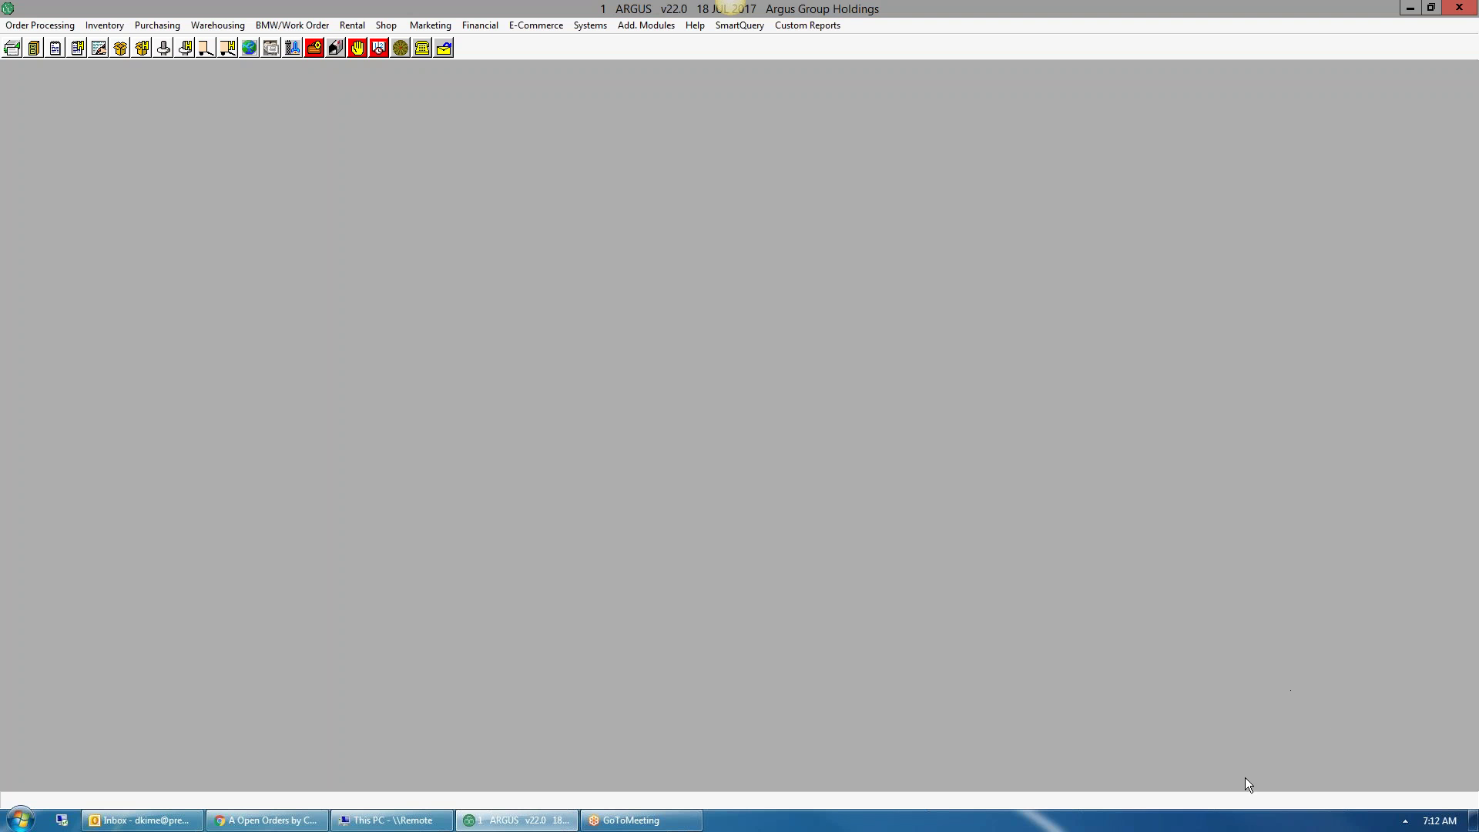
- Open the new QUOTE_04027034 e-mail from the Outlook alert and launch its 11122.pdf attachment
left_click(1164, 783)
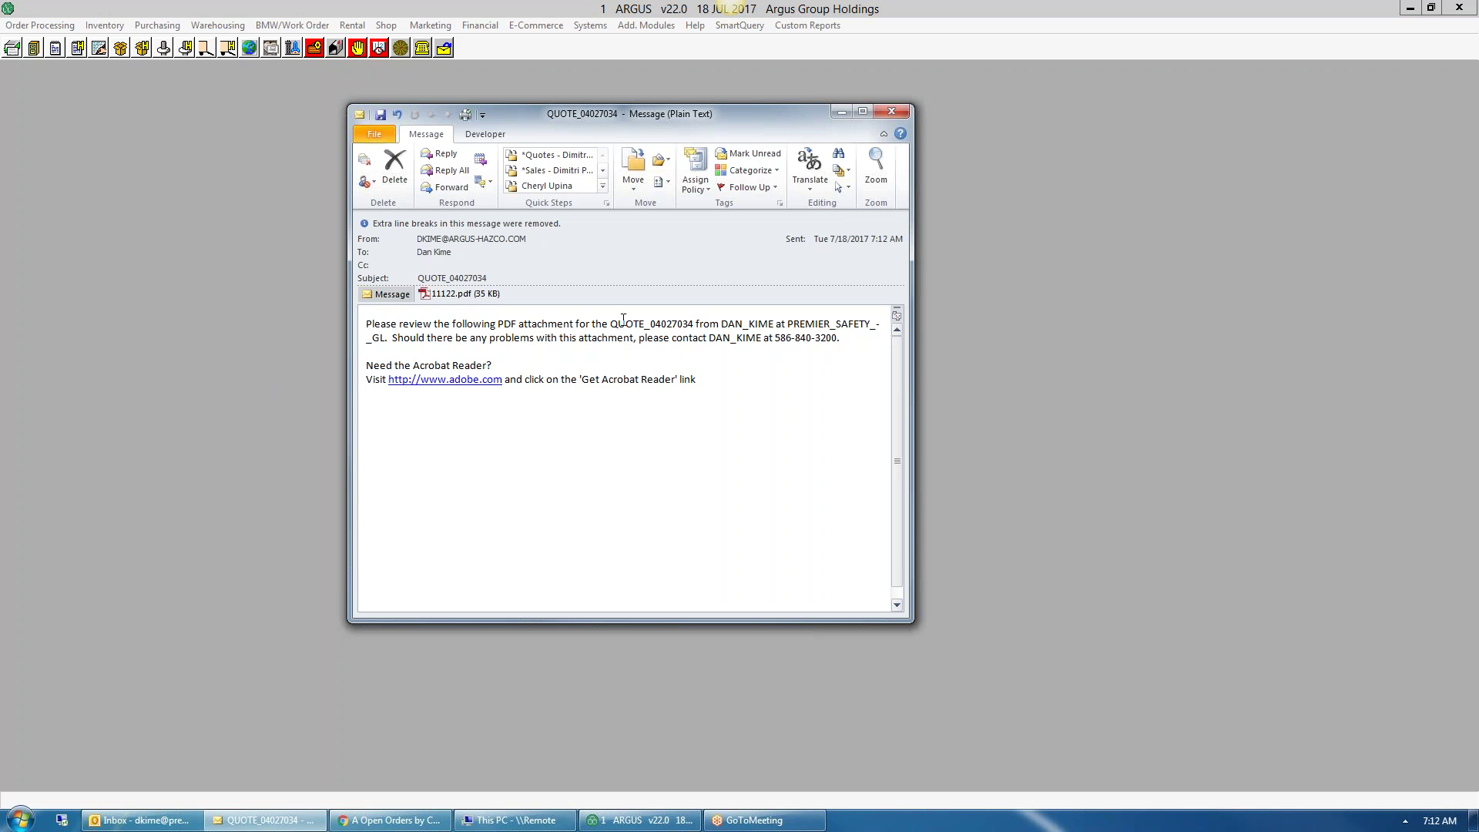
left_click_drag(366, 362, 503, 381)
left_click(650, 385)
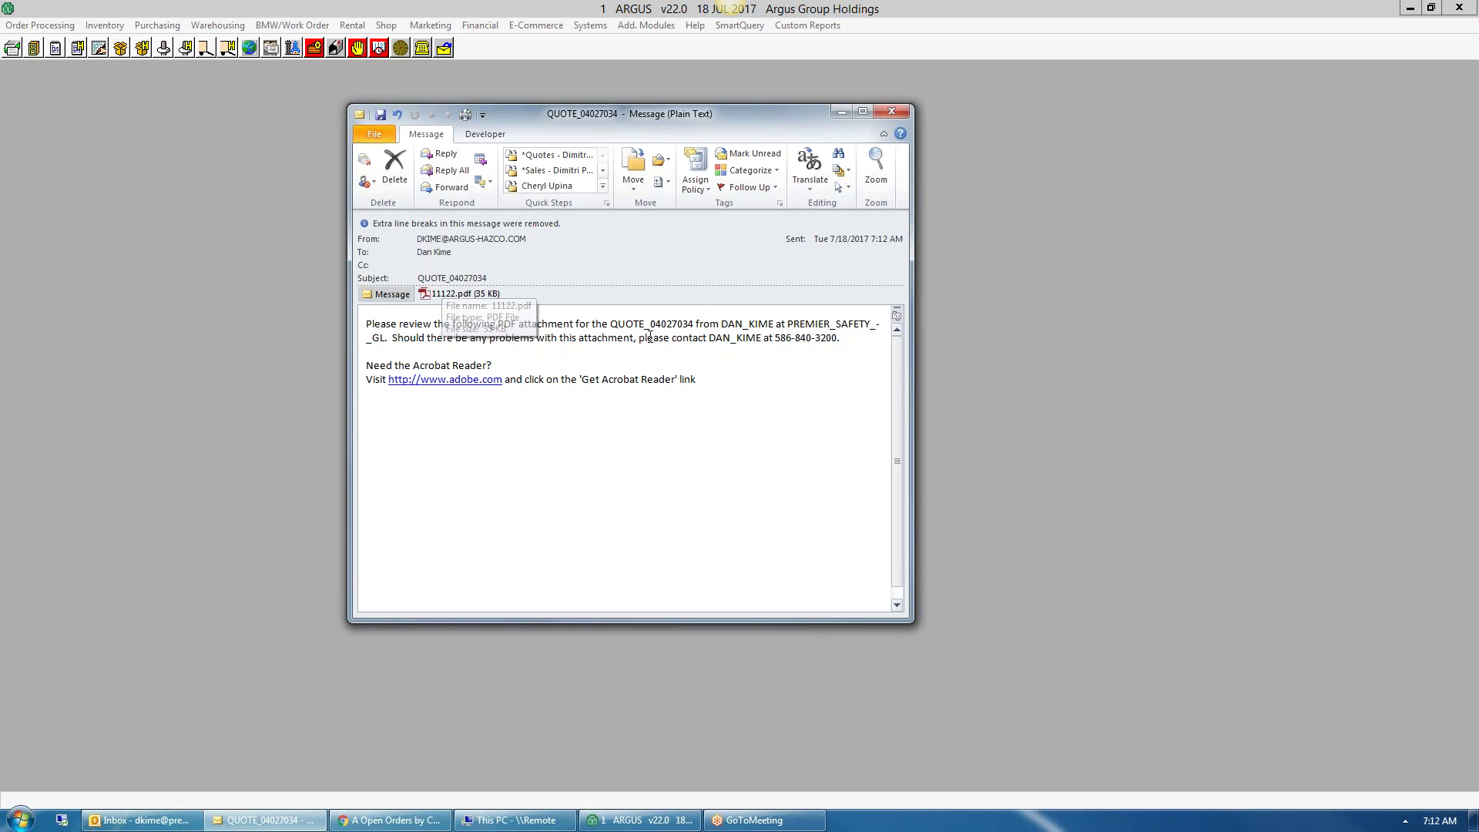
double_click(426, 297)
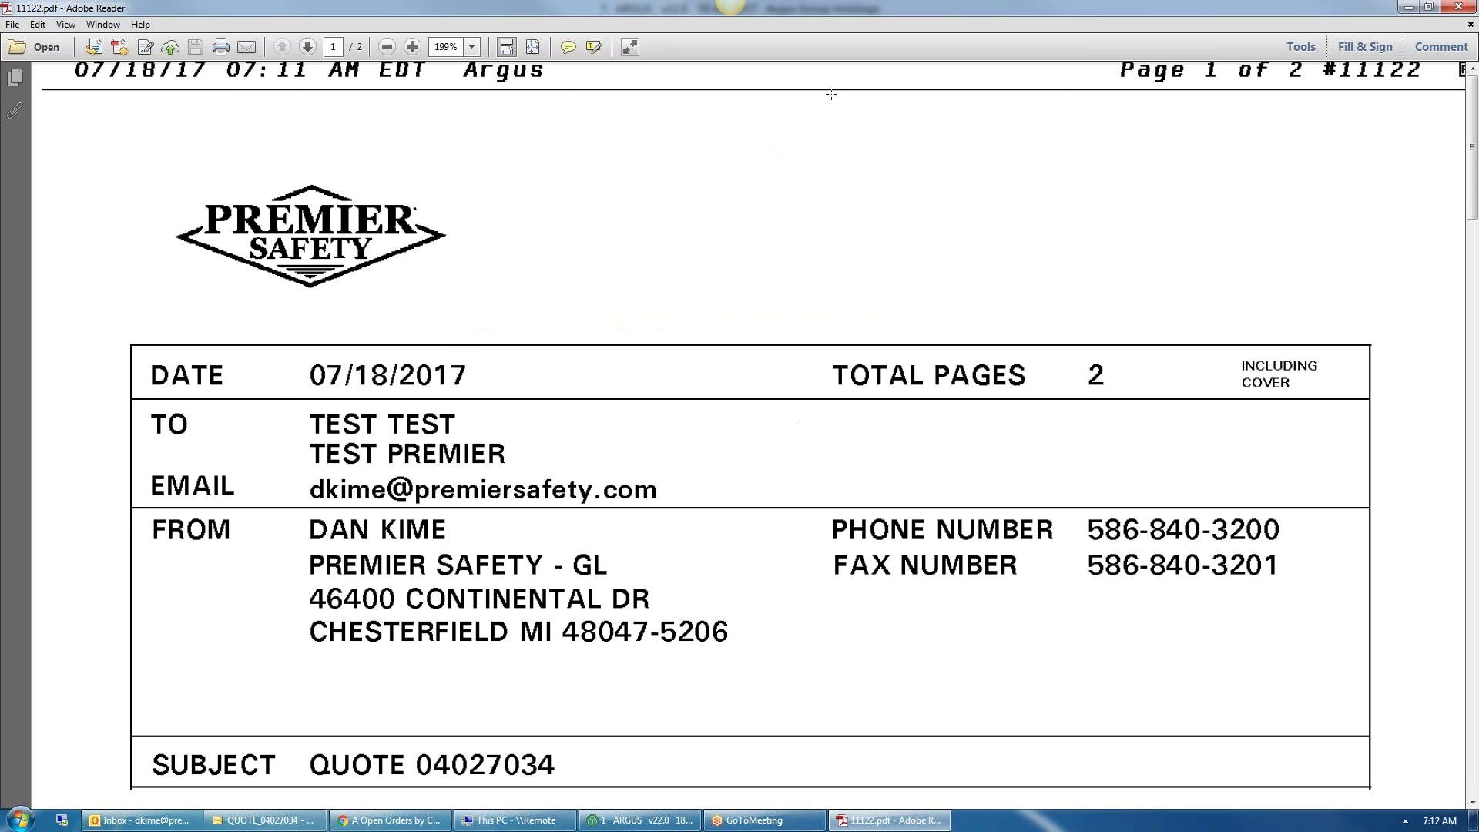
- Zoom the quote PDF to 100% and scroll through the cover and quotation pages, checking the TEST1 quantity
left_click(387, 47)
left_click(387, 47)
left_click(387, 51)
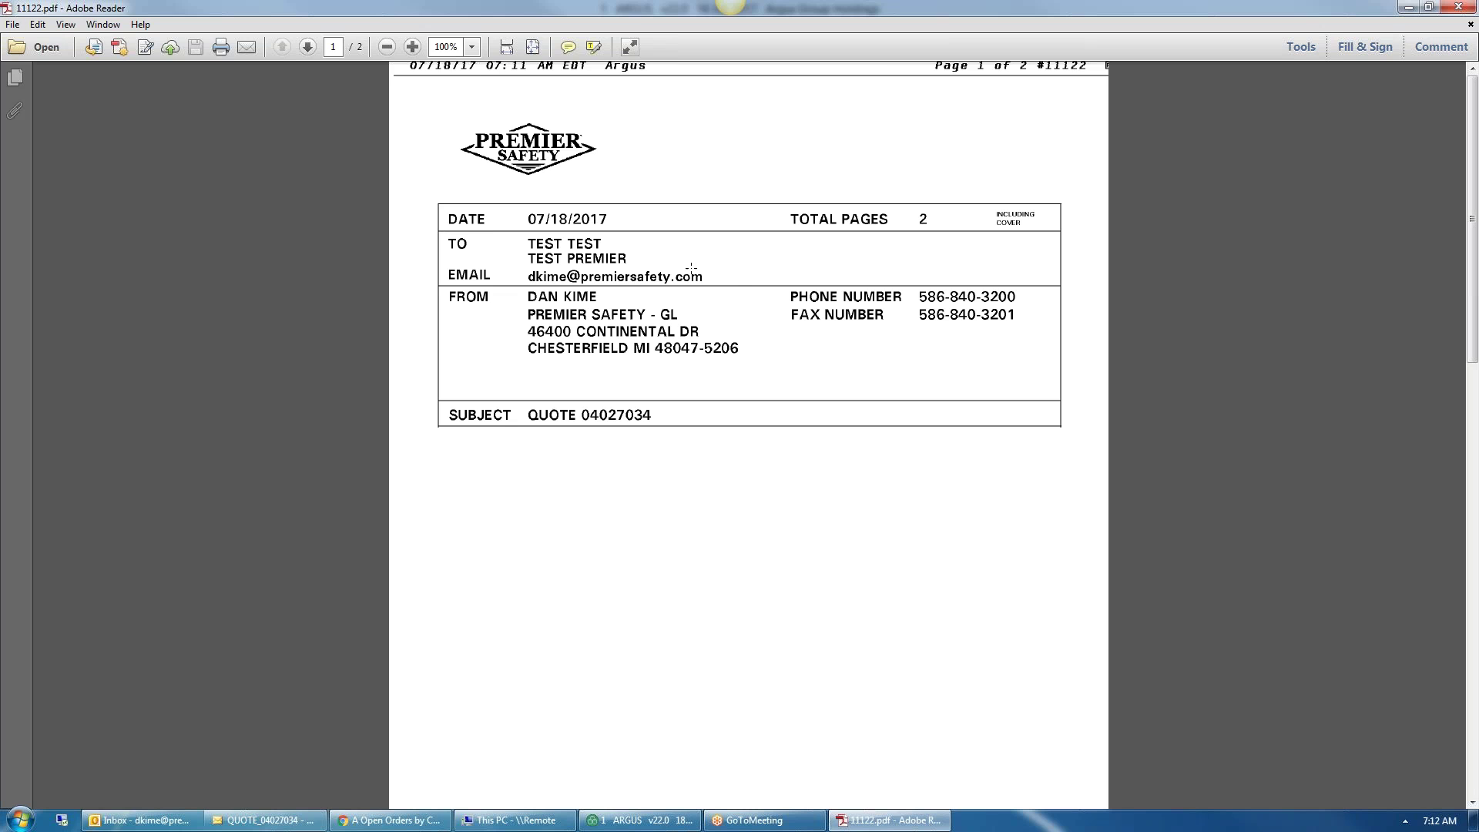
scroll(692, 420, "down", 10)
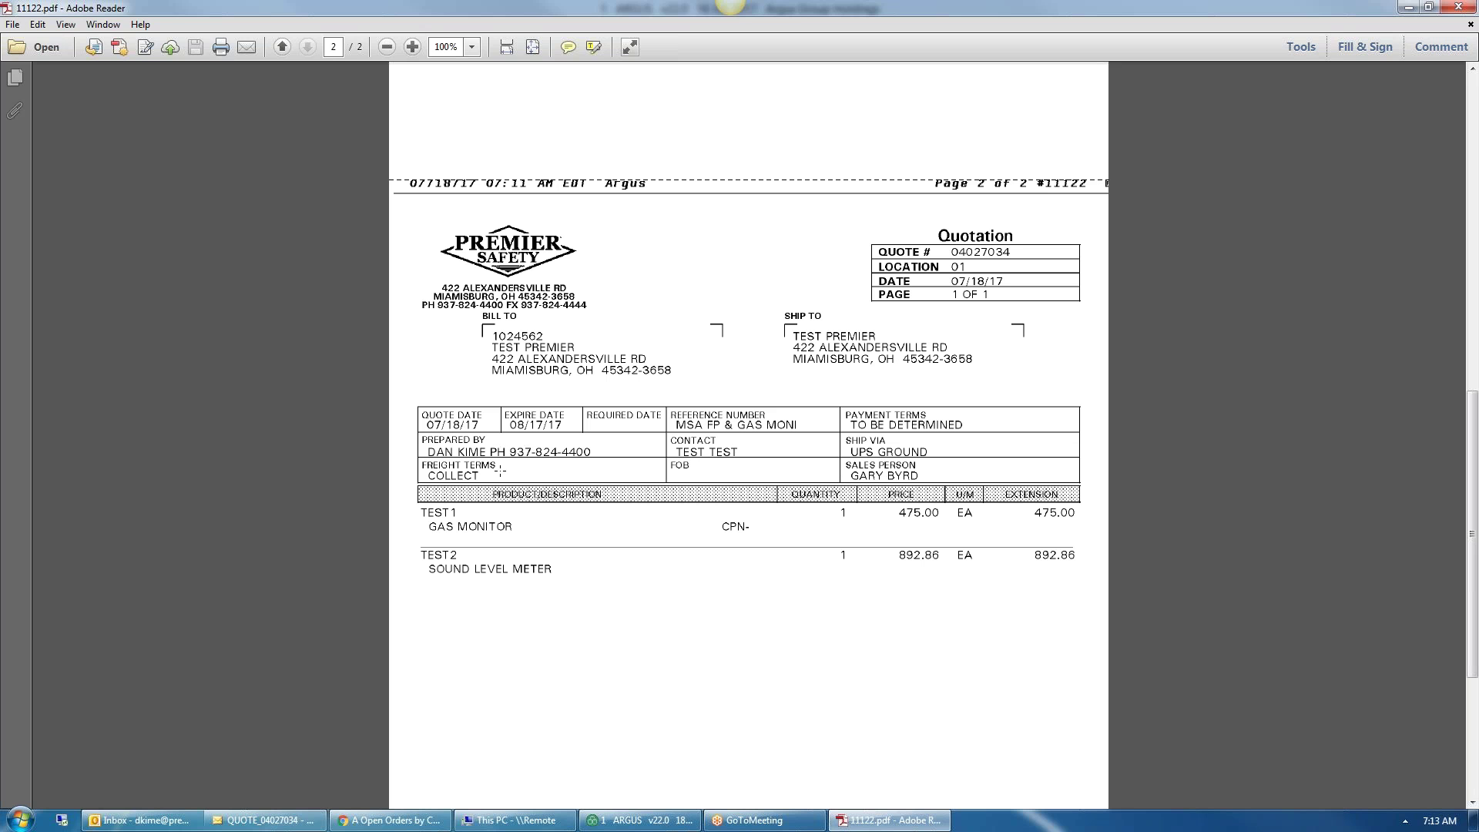
scroll(706, 567, "down", 5)
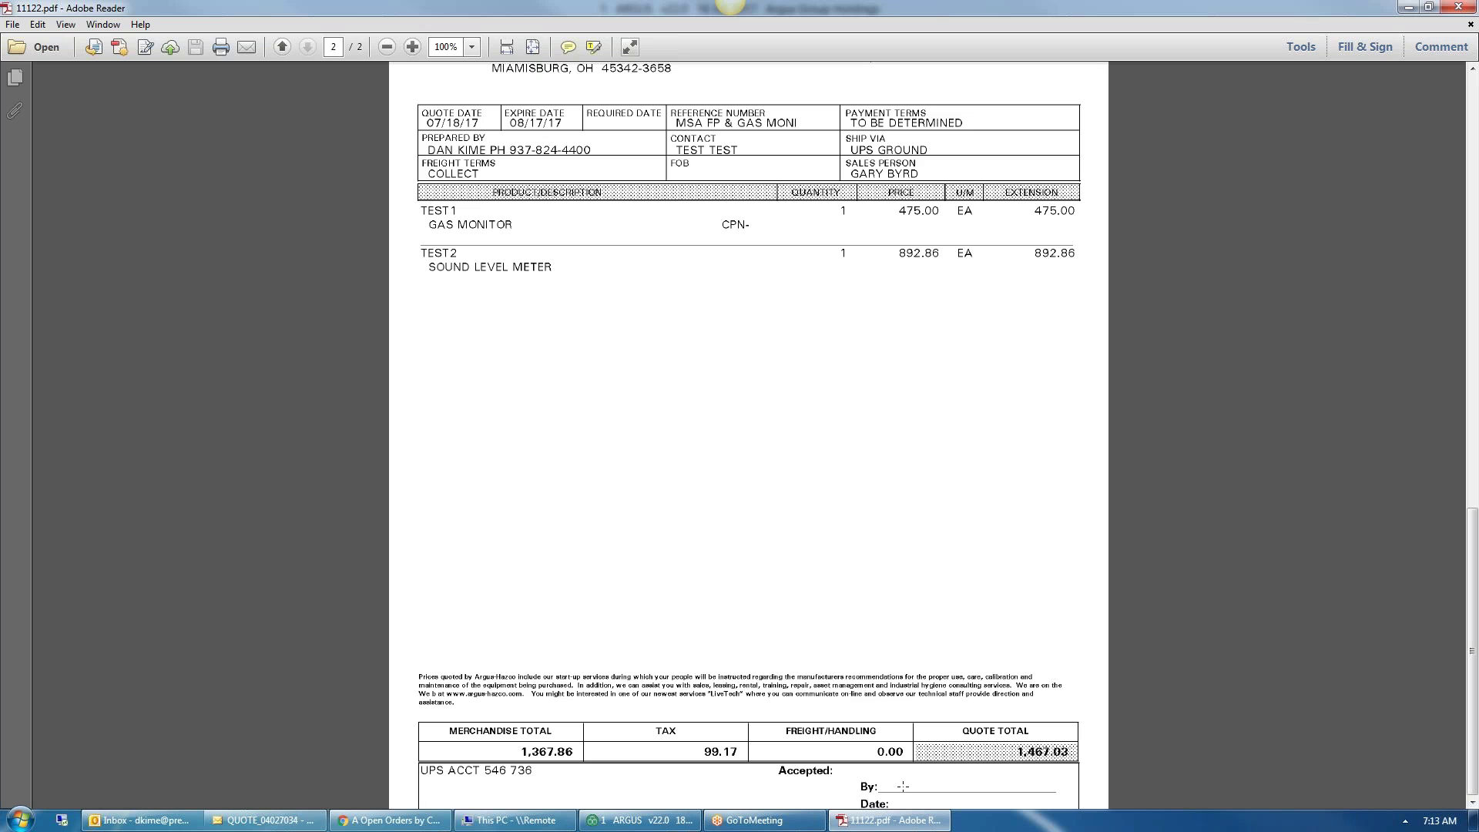
scroll(924, 773, "up", 4)
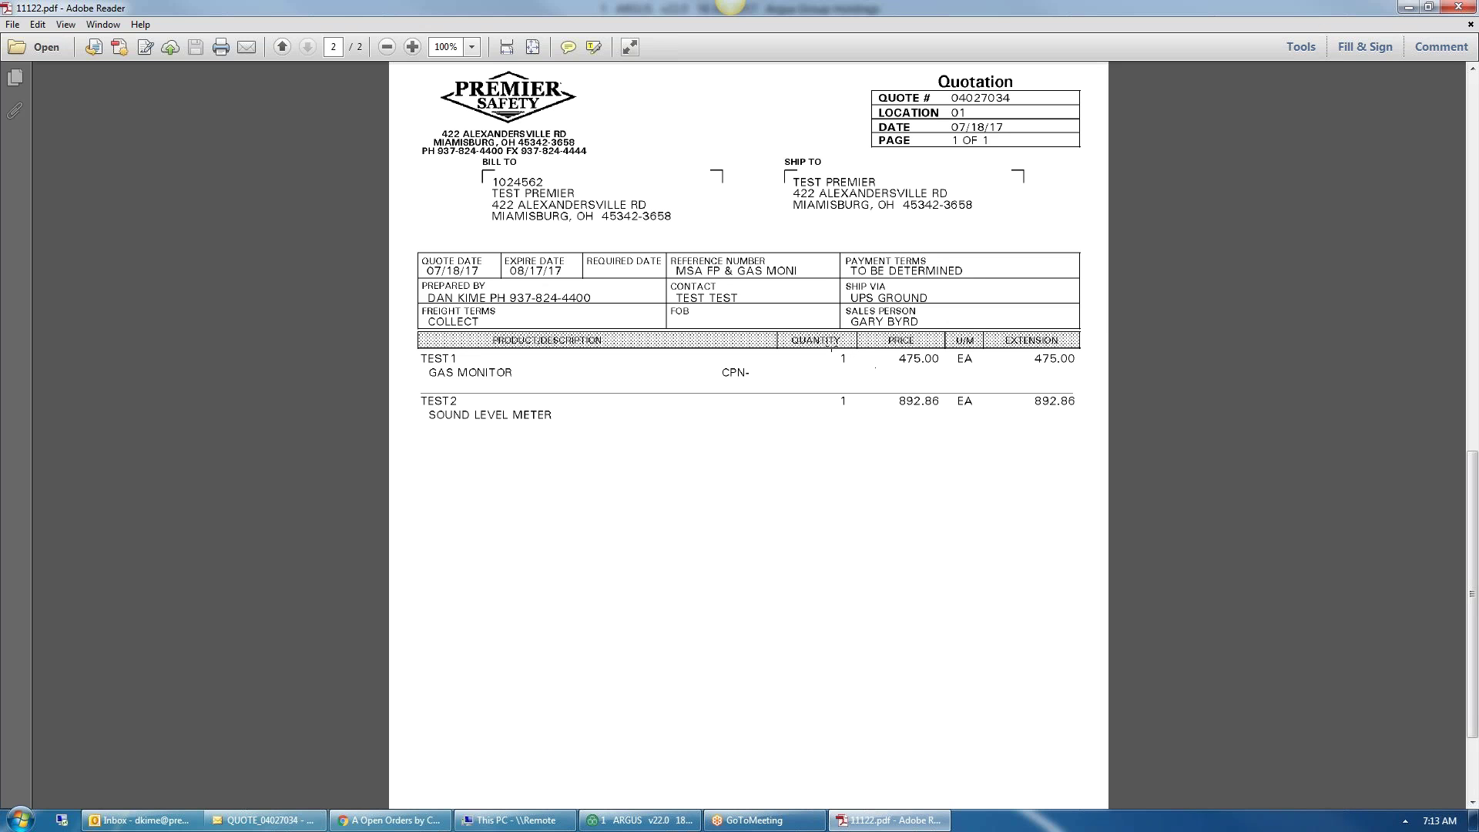
left_click_drag(835, 350, 858, 368)
scroll(1056, 370, "up", 15)
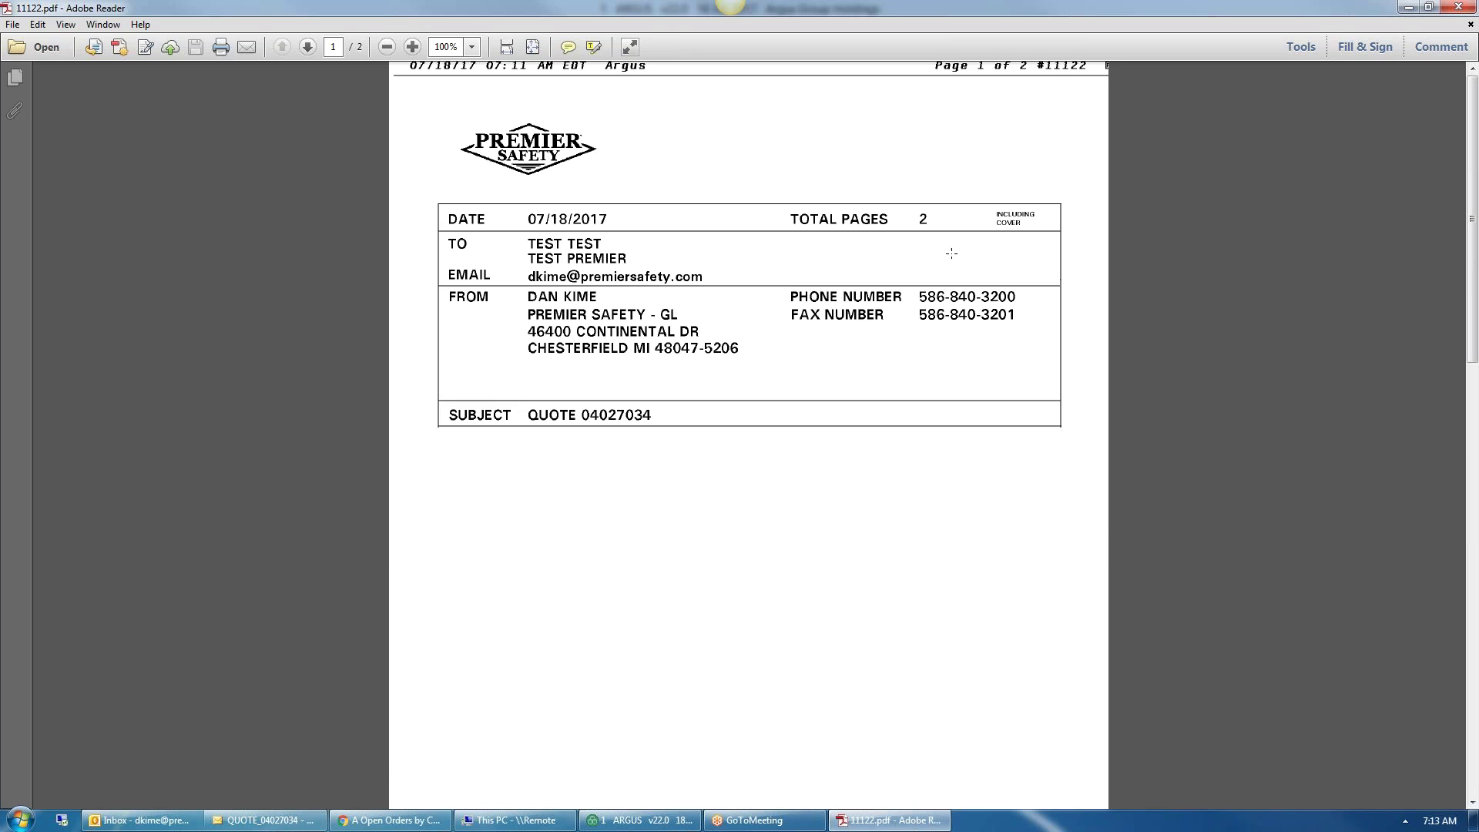
- Close the PDF, discard a forward of the quote e-mail, minimize ARGUS, and select the Sales QUOTE template
left_click(1458, 8)
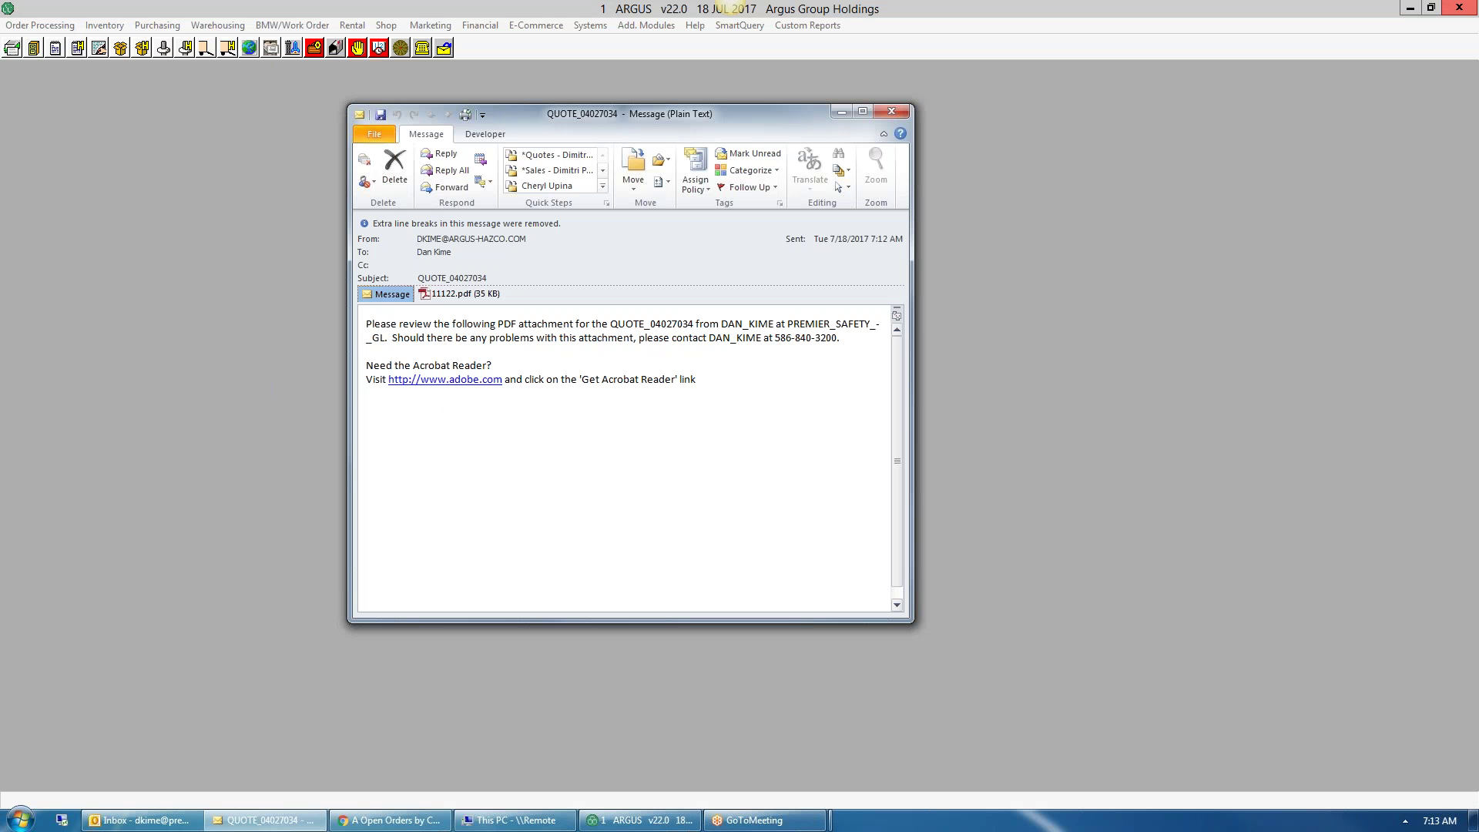
left_click(444, 188)
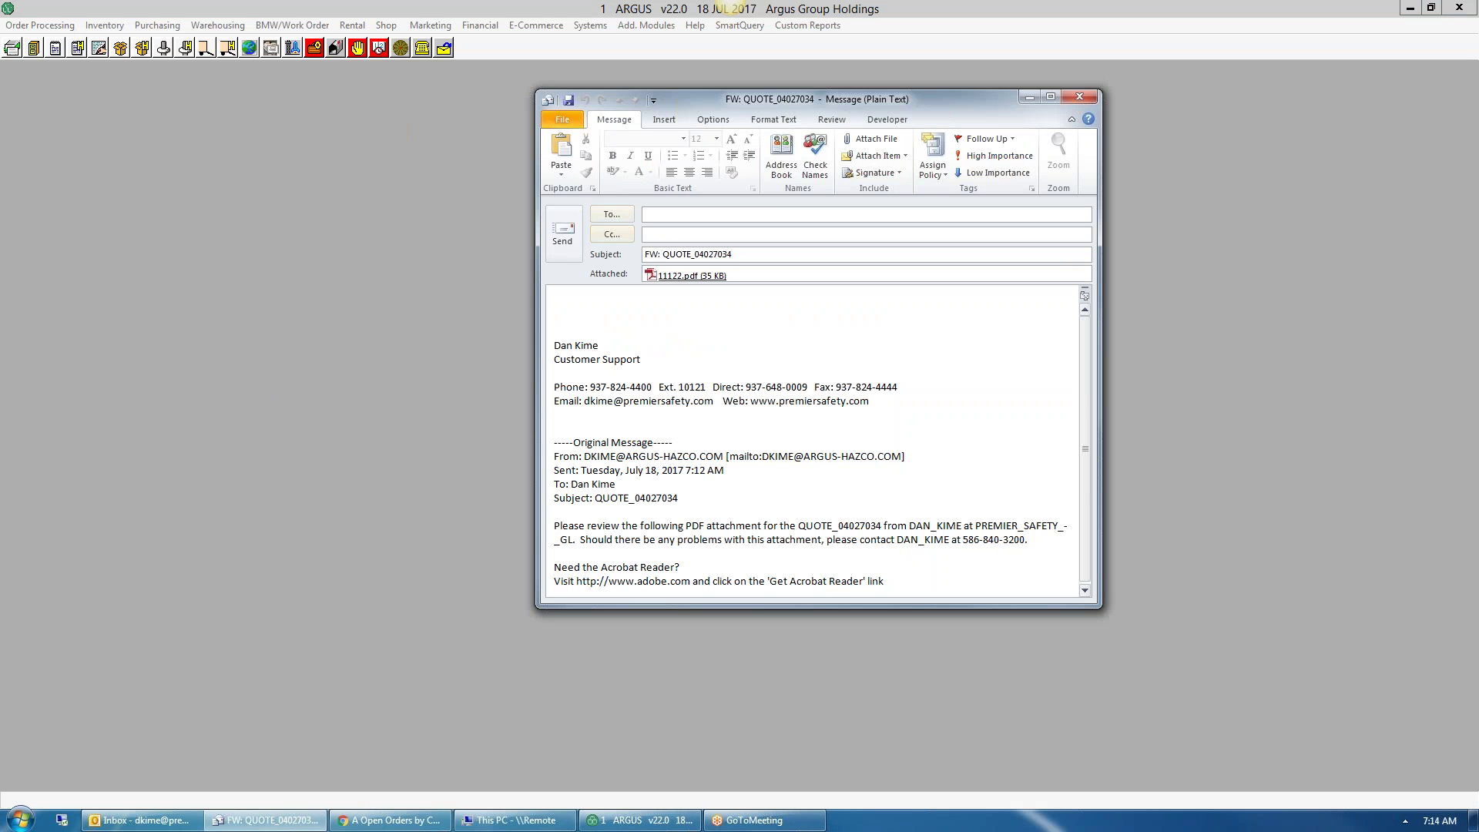
left_click(1088, 99)
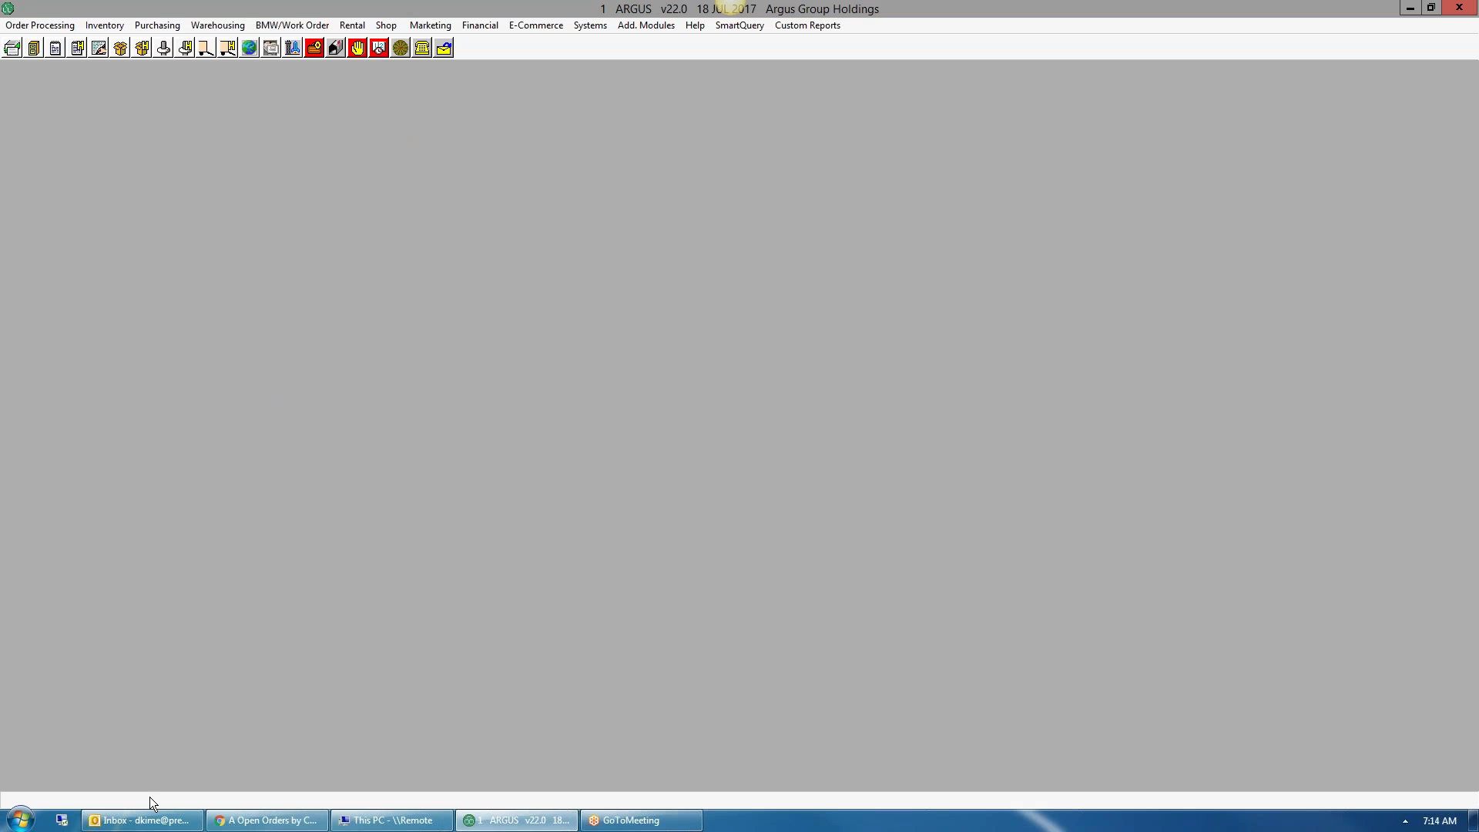
left_click(1406, 8)
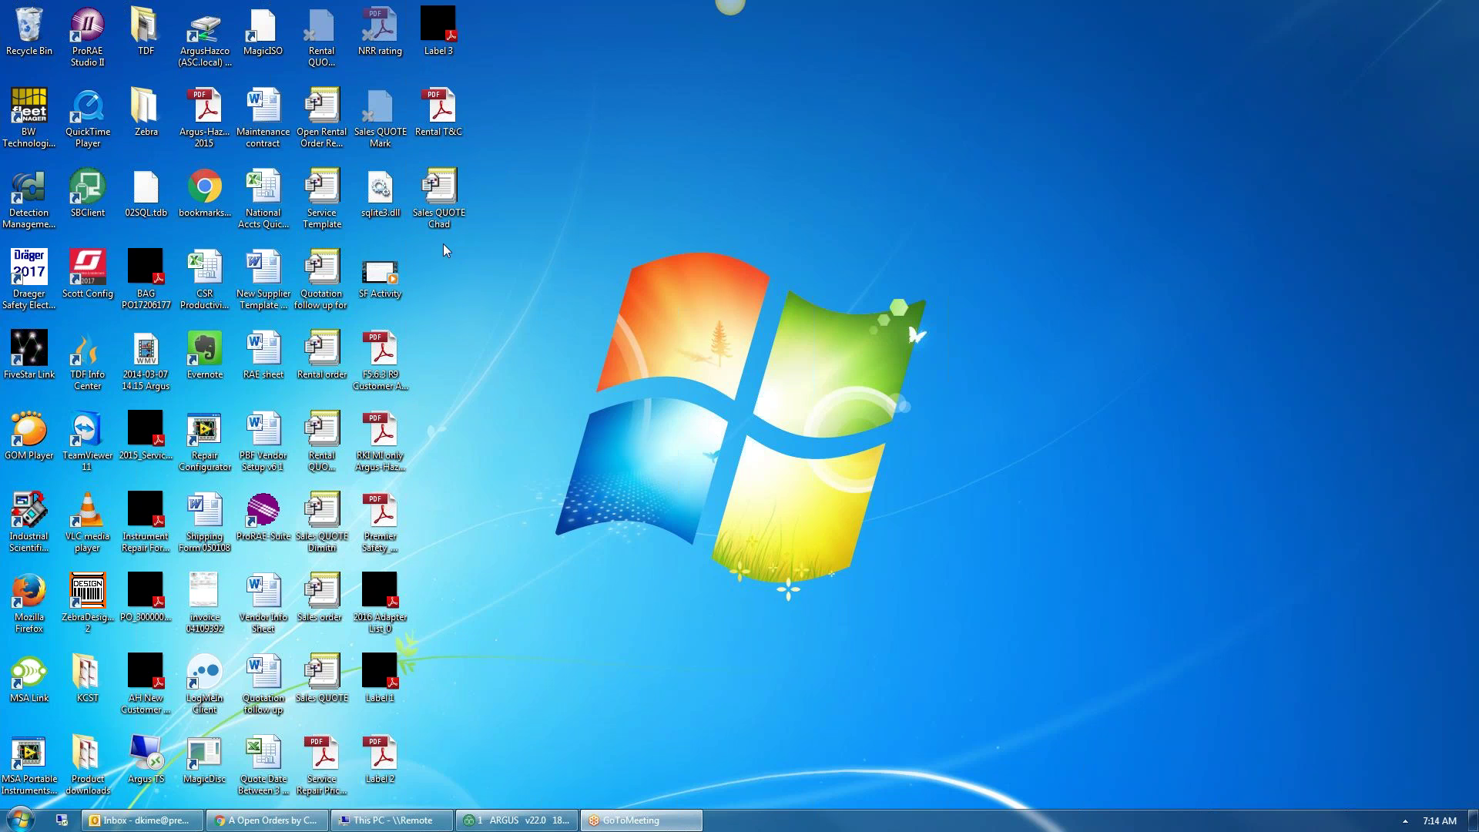
left_click(331, 676)
- Open the Sales QUOTE template and set the subject to 'Sales QUOTE 04026076 MSA FP & gas monitor' with body text 'Tes'
double_click(331, 676)
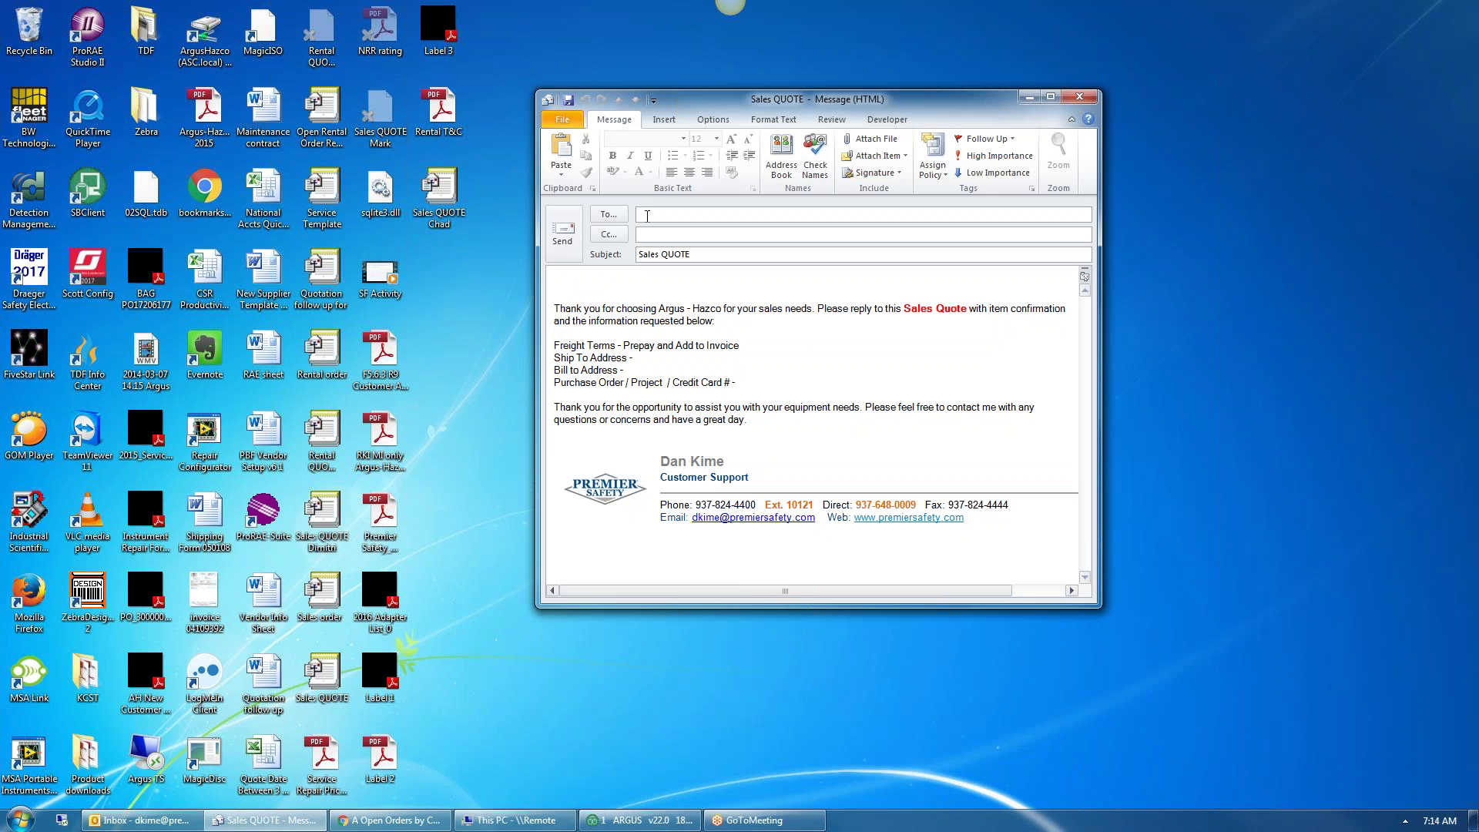
left_click(711, 255)
type("04026076 MSA")
type("FP & gas monitor")
left_click(579, 290)
type("Test,")
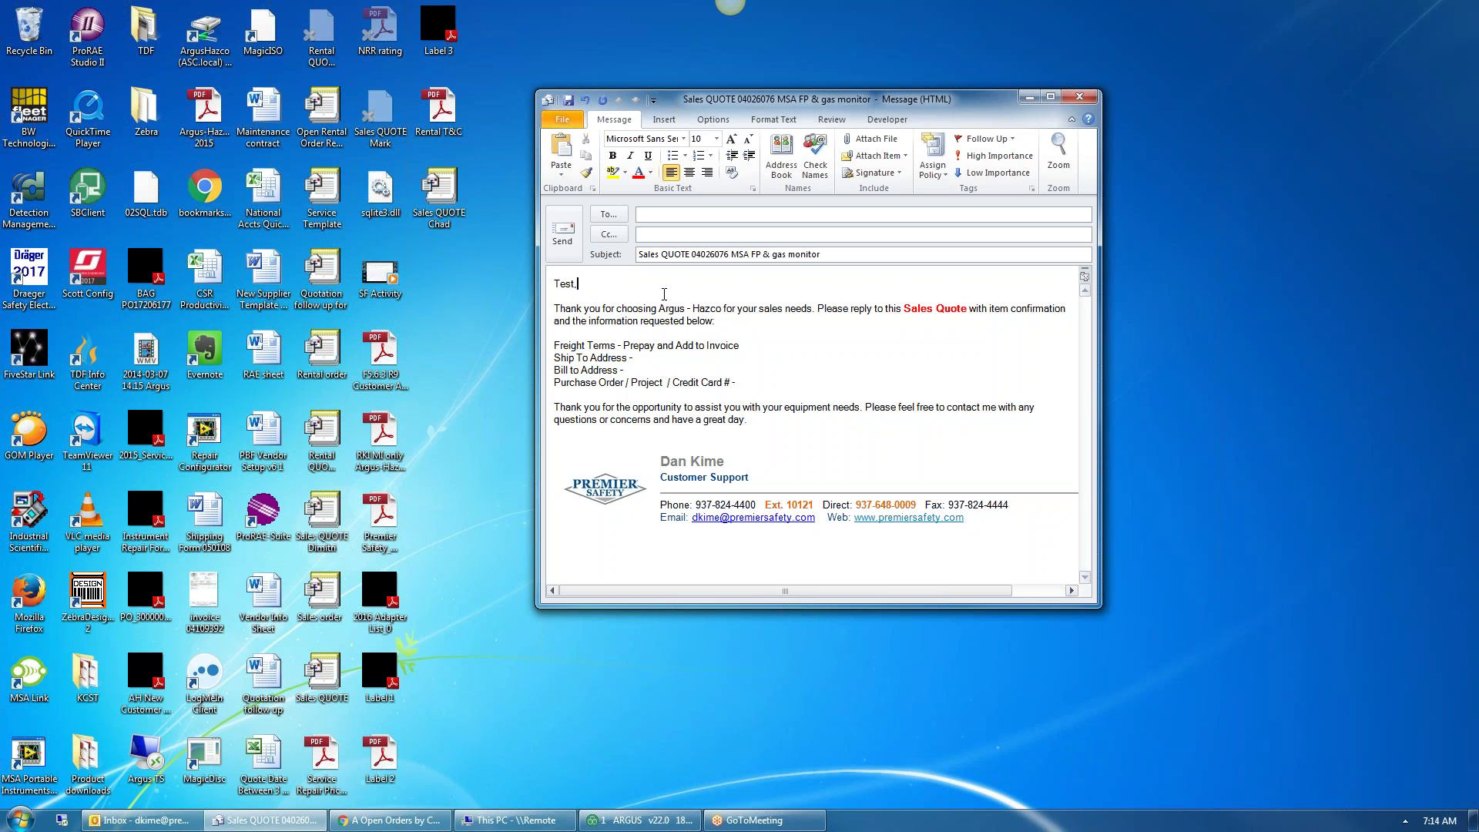
left_click(658, 221)
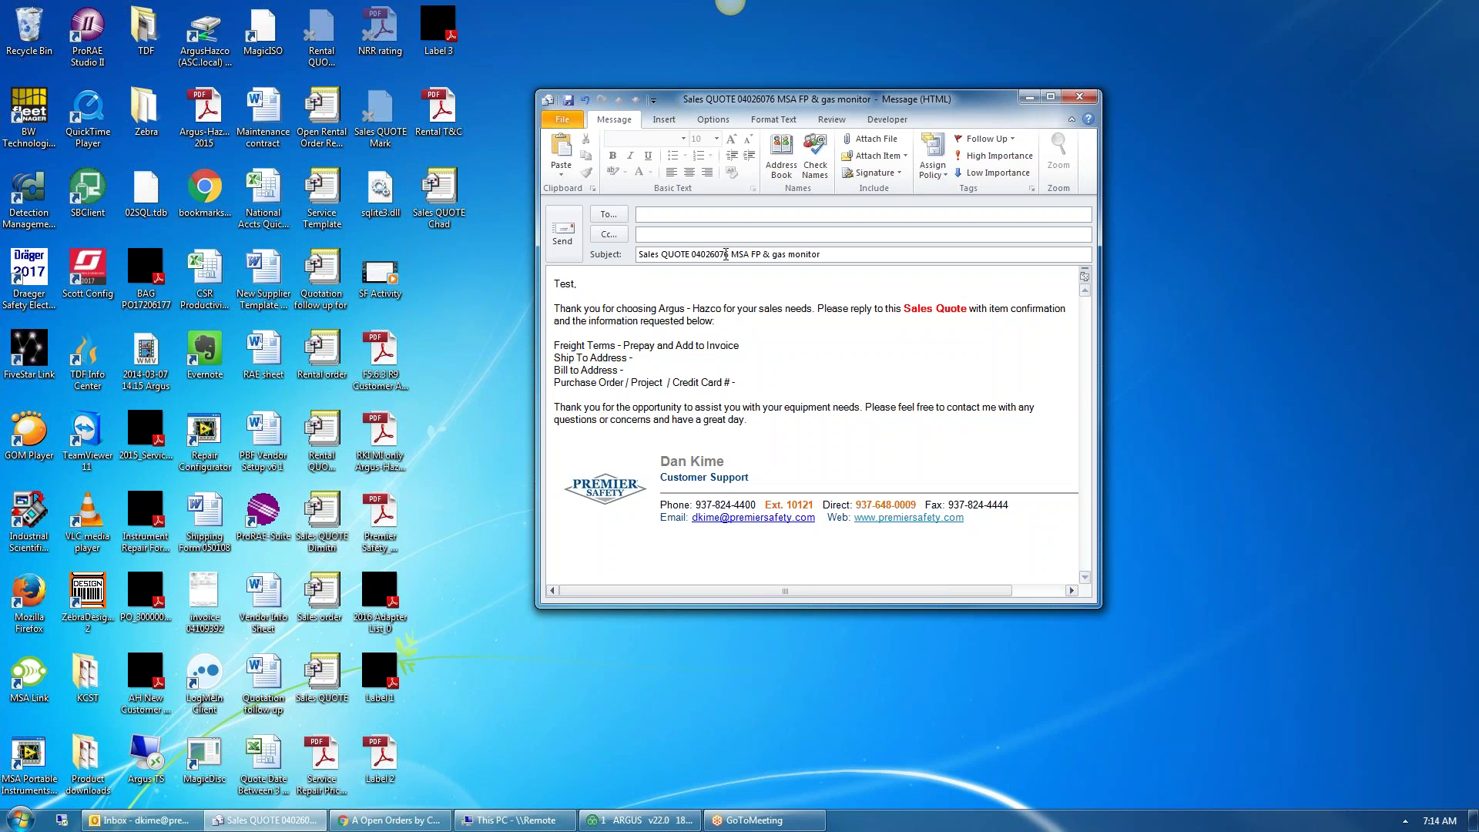
- Append REV to the subject, then close the draft without saving and bring ARGUS back
mouse_move(707, 255)
left_mouse_down()
mouse_move(690, 254)
mouse_move(733, 256)
left_mouse_up()
left_click(756, 314)
left_click(848, 252)
type("REV")
type("4")
key("BackSpace")
key("BackSpace")
key("BackSpace")
key("BackSpace")
left_click(1079, 99)
left_click(744, 454)
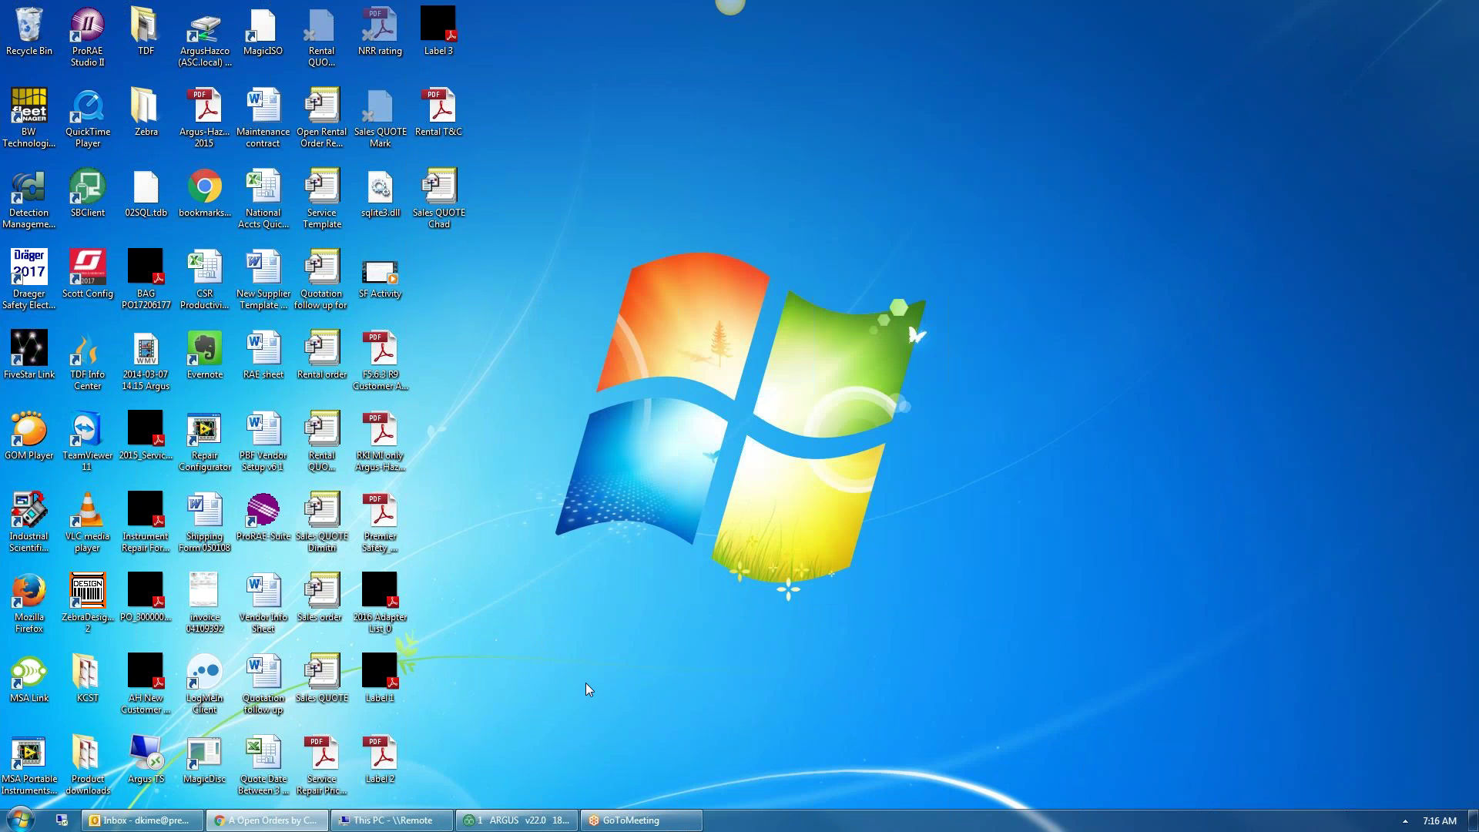
left_click(517, 819)
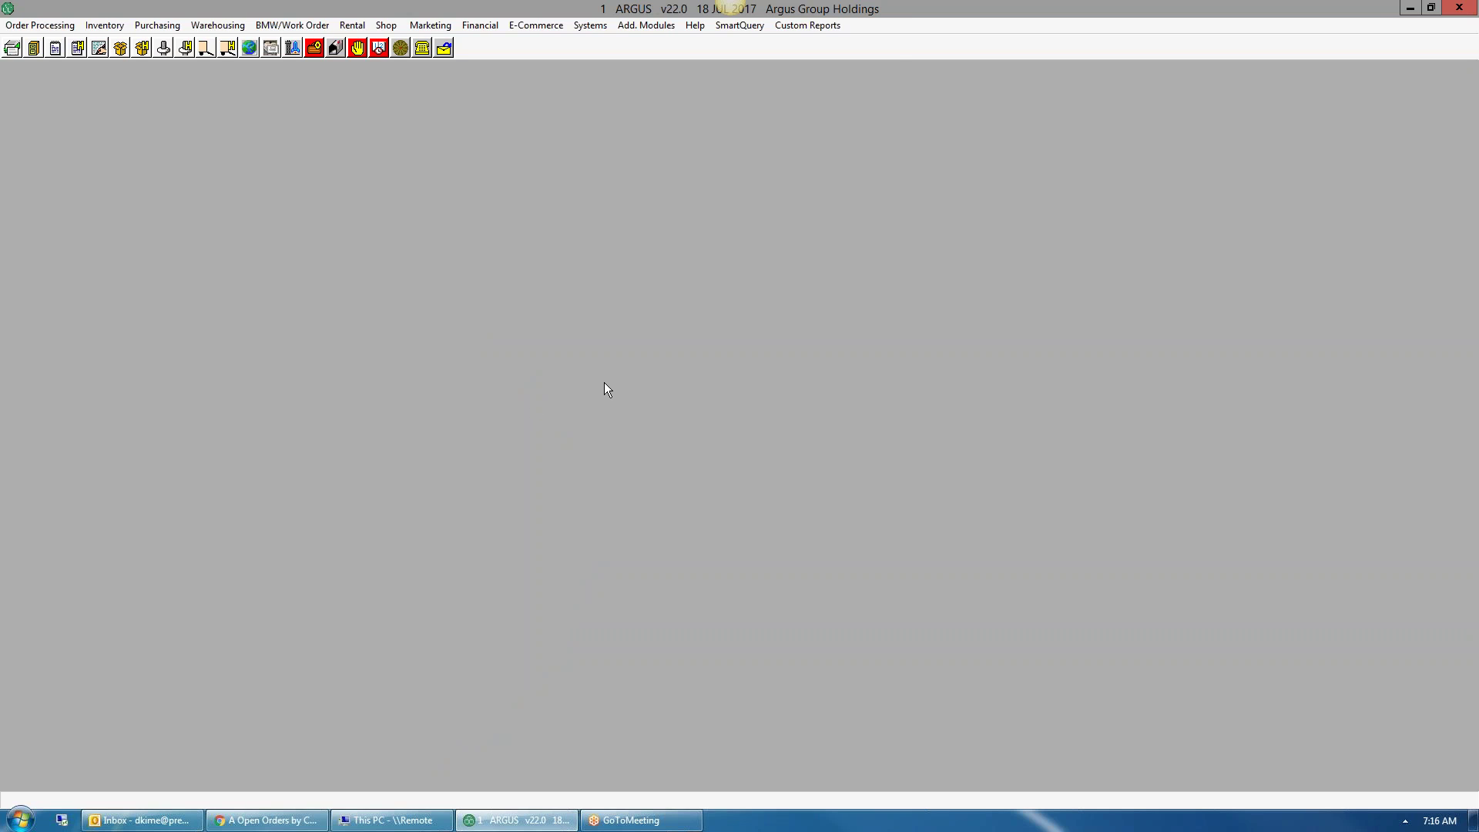
- Run QOI and look up customer TEST PREMIER to list its quotes, including 04027034
key("F2")
type("QOI")
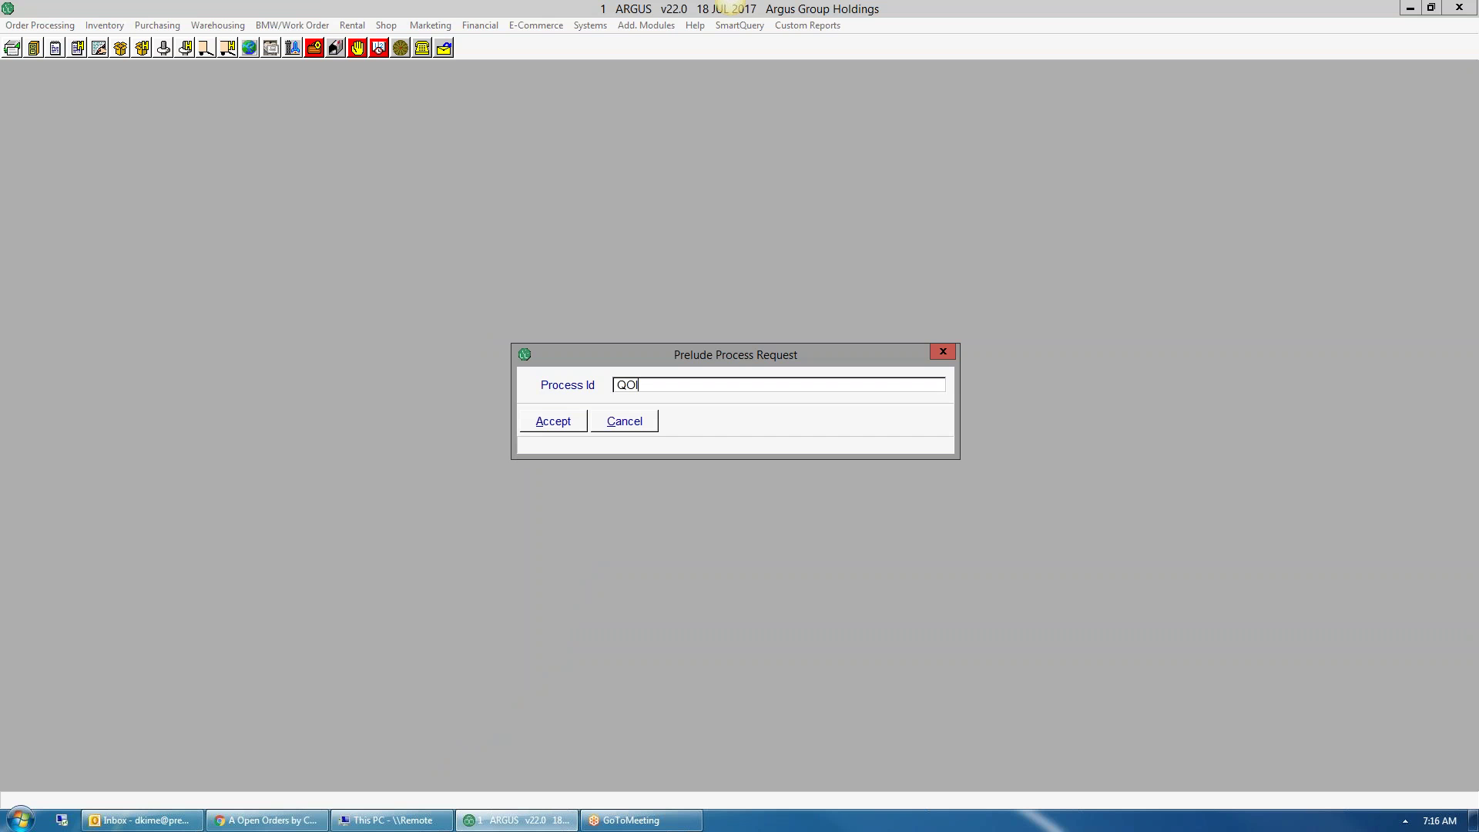
key("Return")
key("Return")
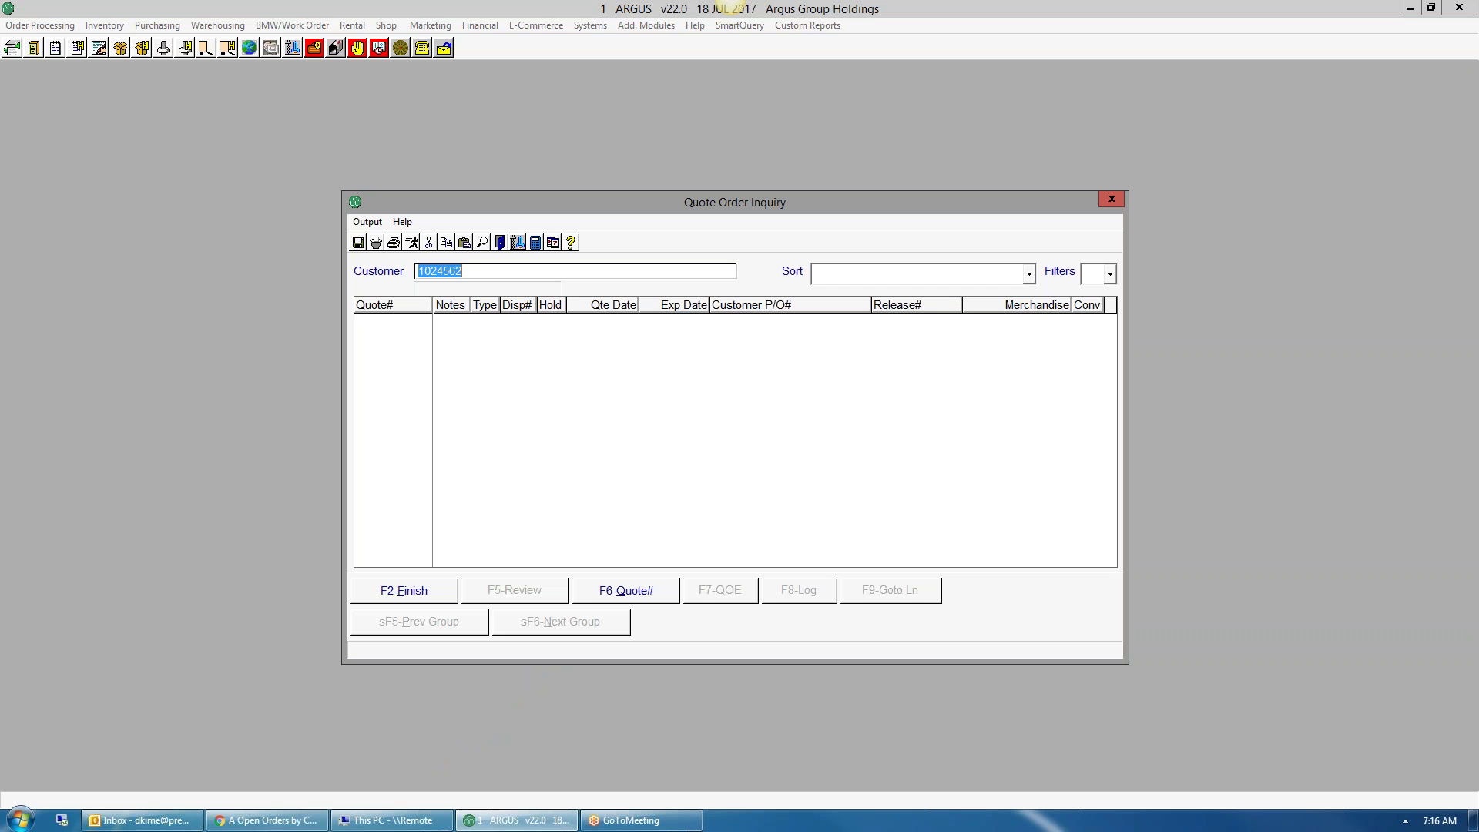
type("TEST PREM")
key("Return")
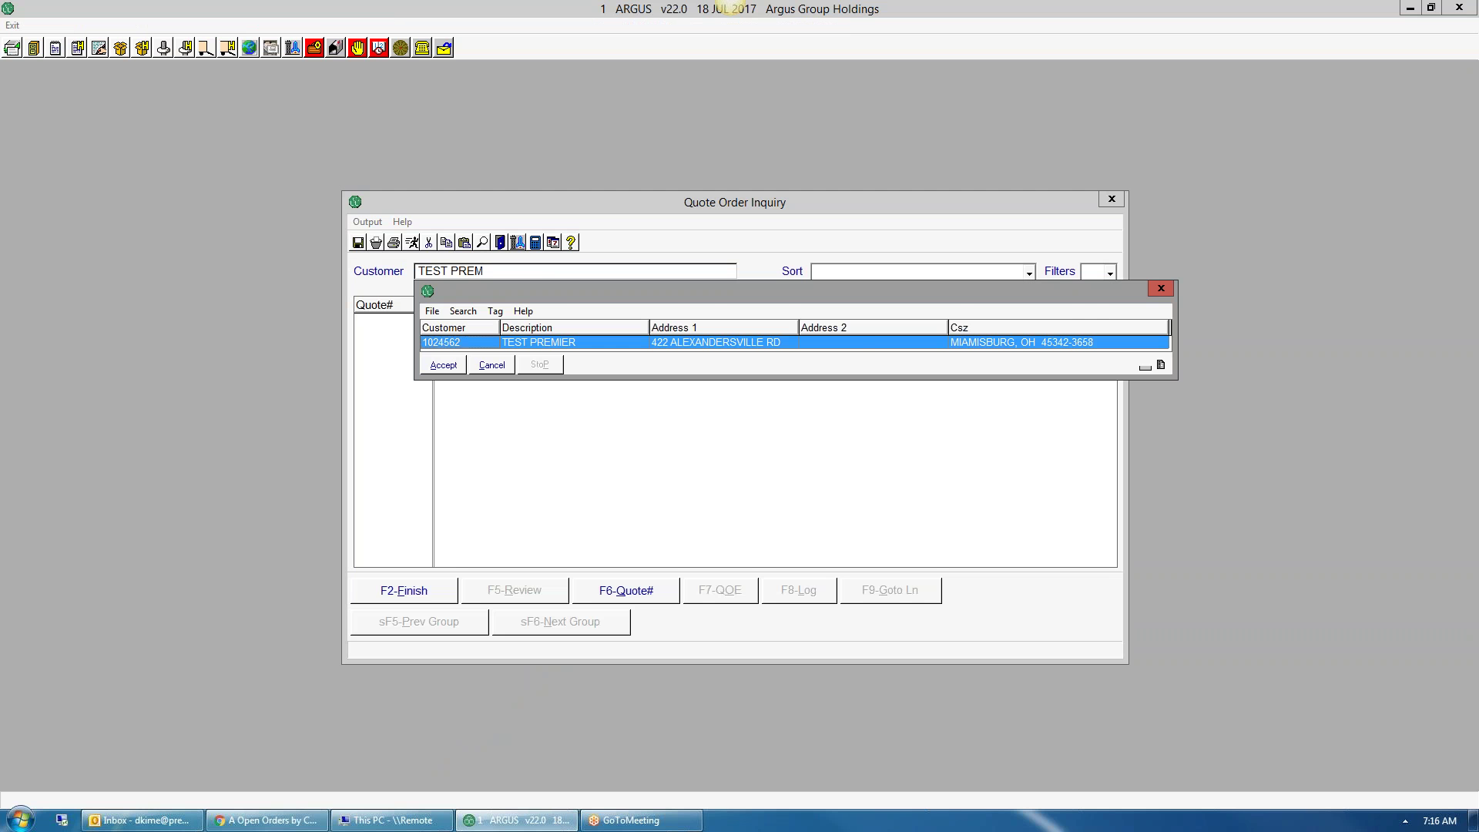
key("Return")
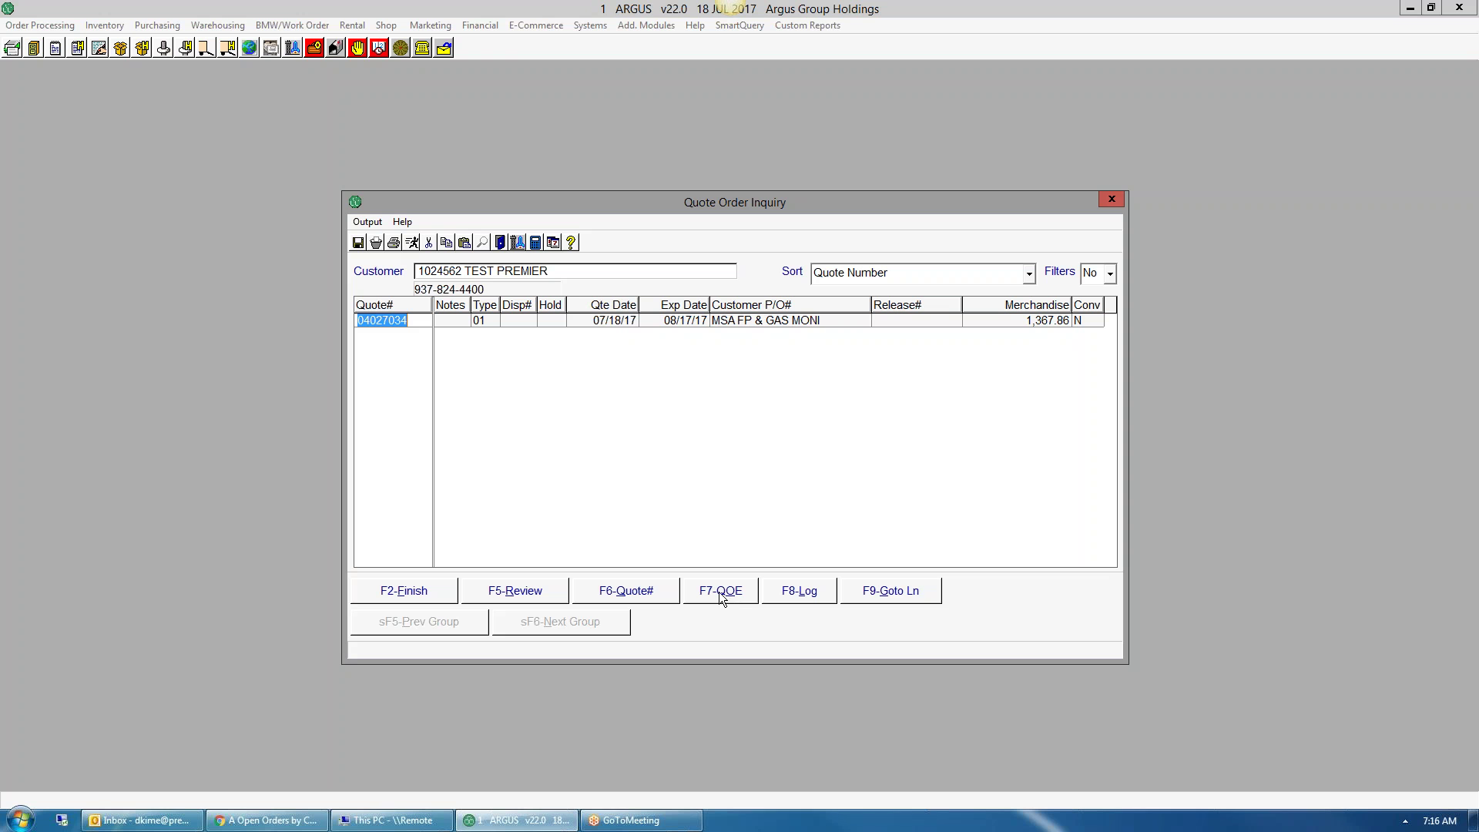
- Review quote 04027034's TEST1 and TEST2 lines, then reopen the quote in Quote Order Entry
left_click(636, 594)
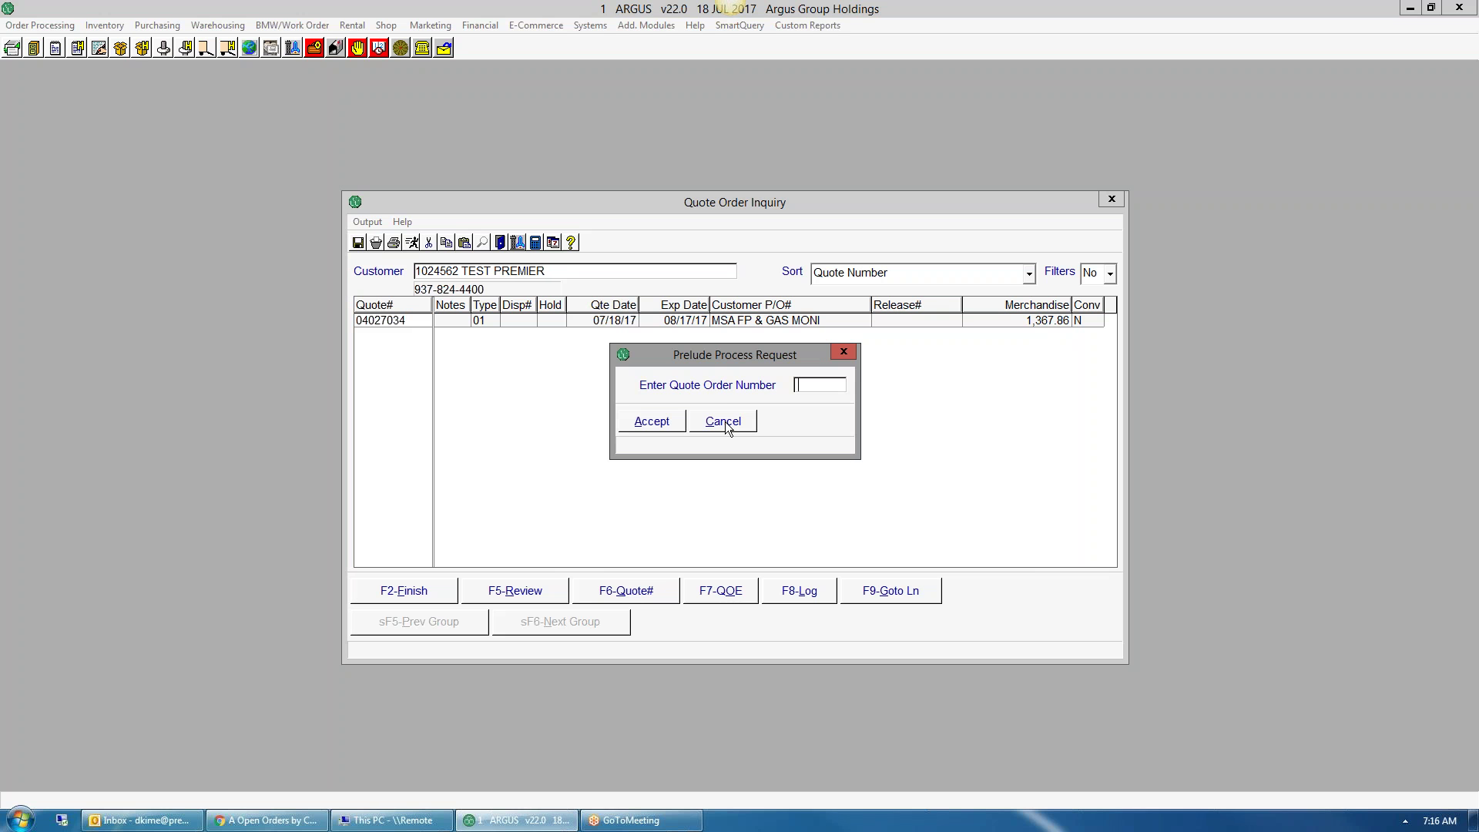
left_click(746, 420)
left_click(537, 590)
key("Down")
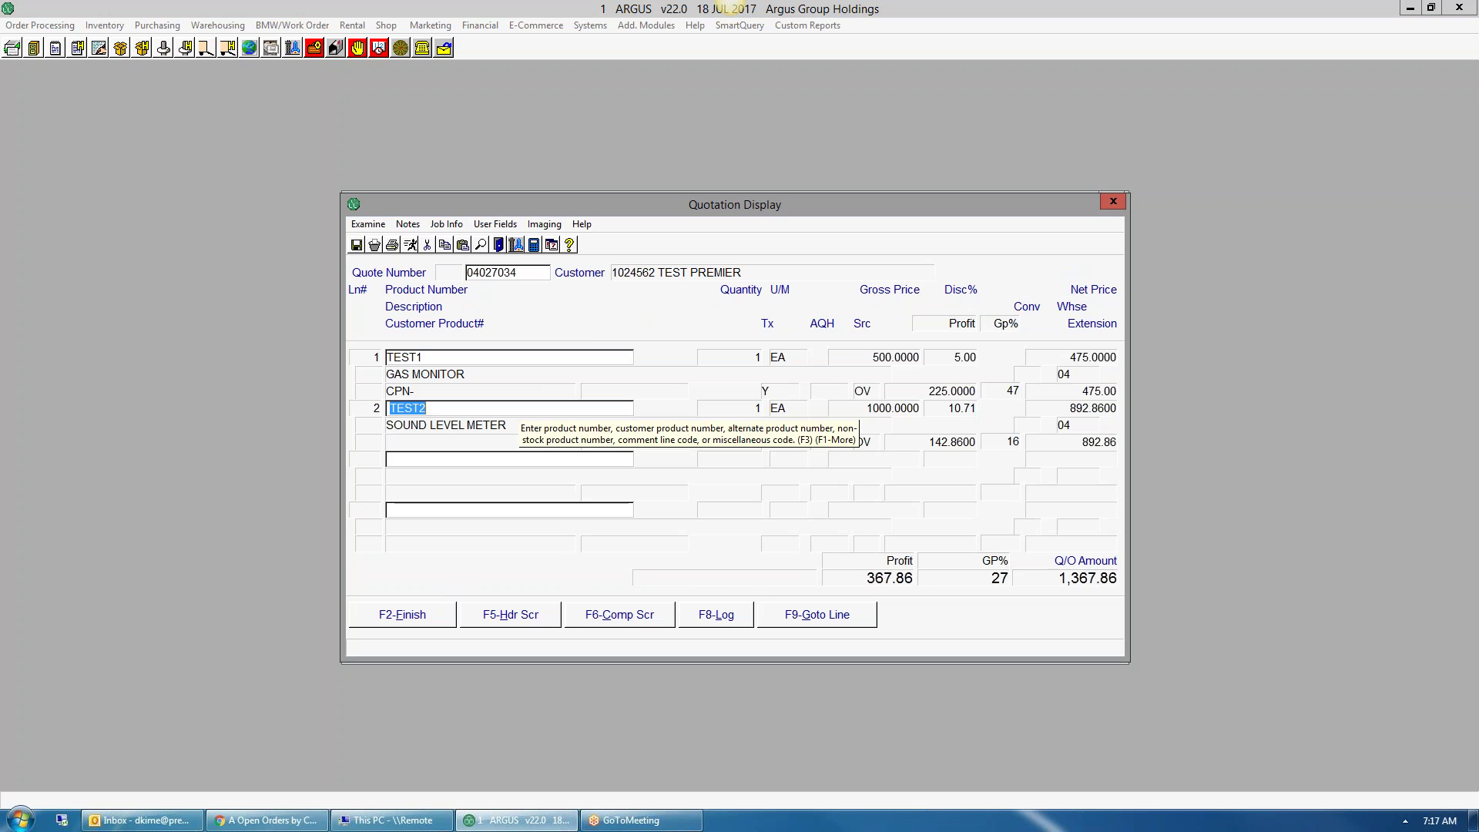
key("F2")
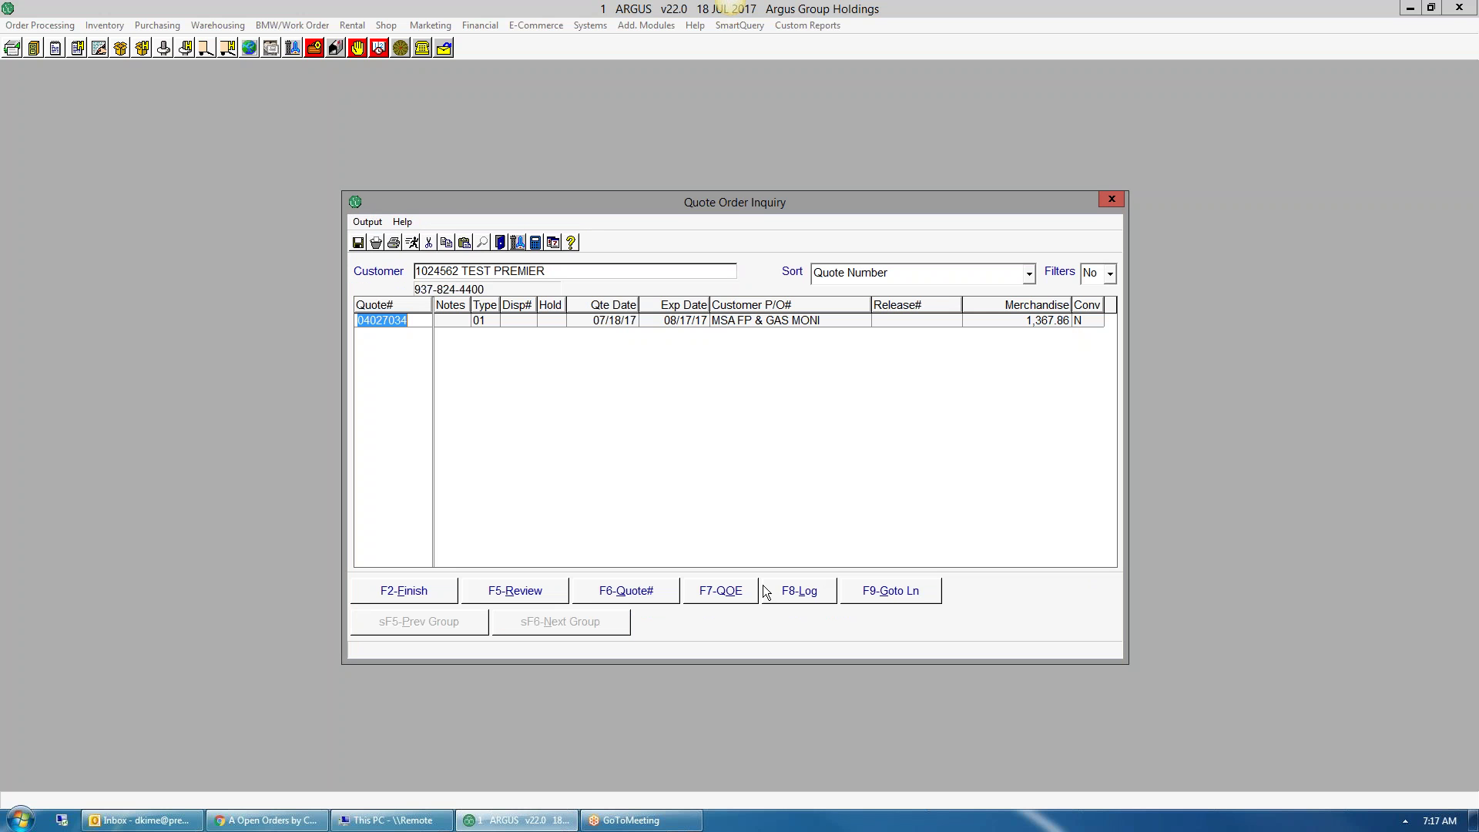
left_click(732, 598)
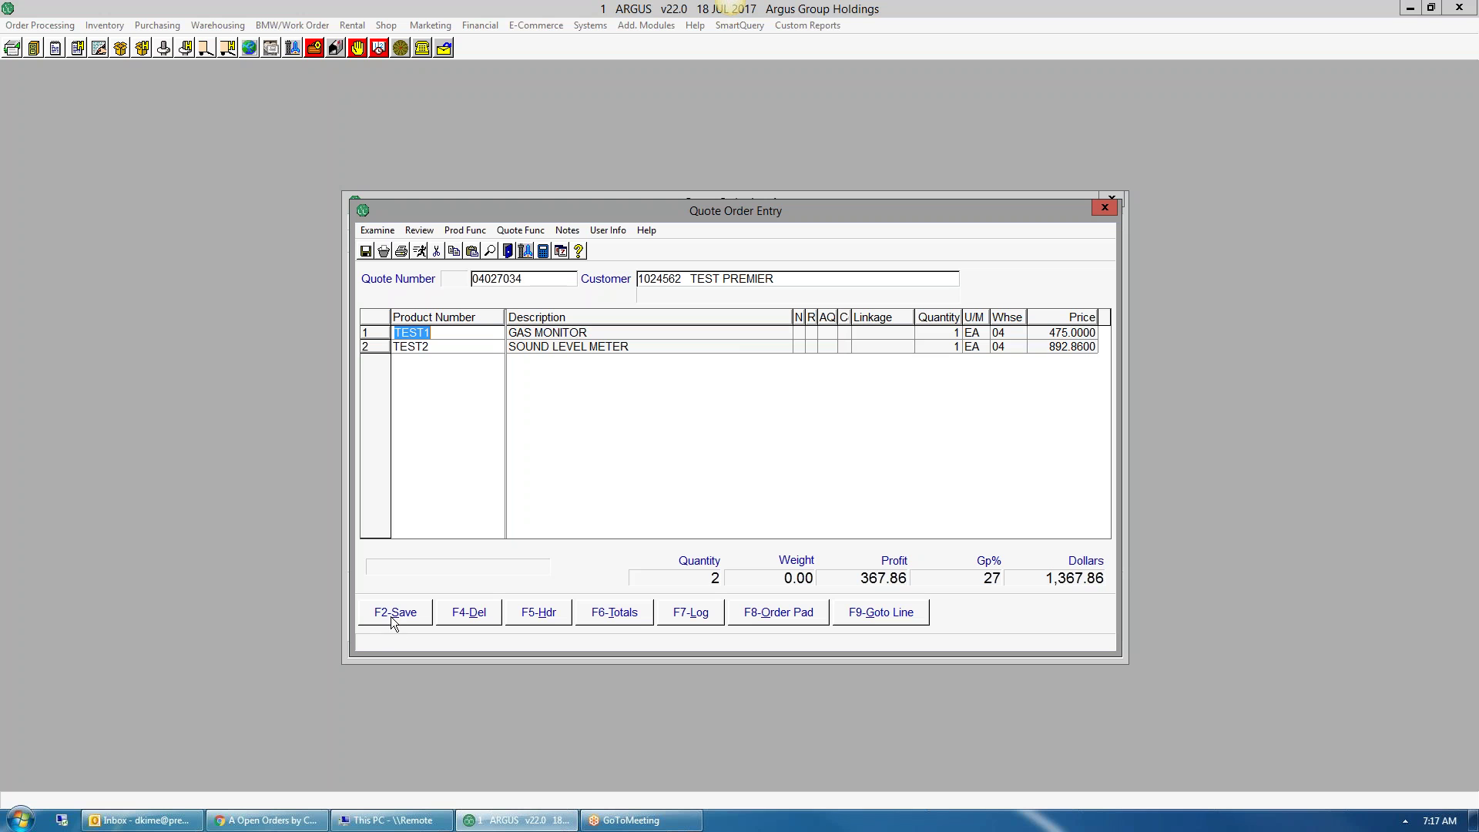
- Change the TEST1 gas monitor line to quantity 2 and save, raising the quote total to 1,842.86
key("Return")
type("2")
key("Tab")
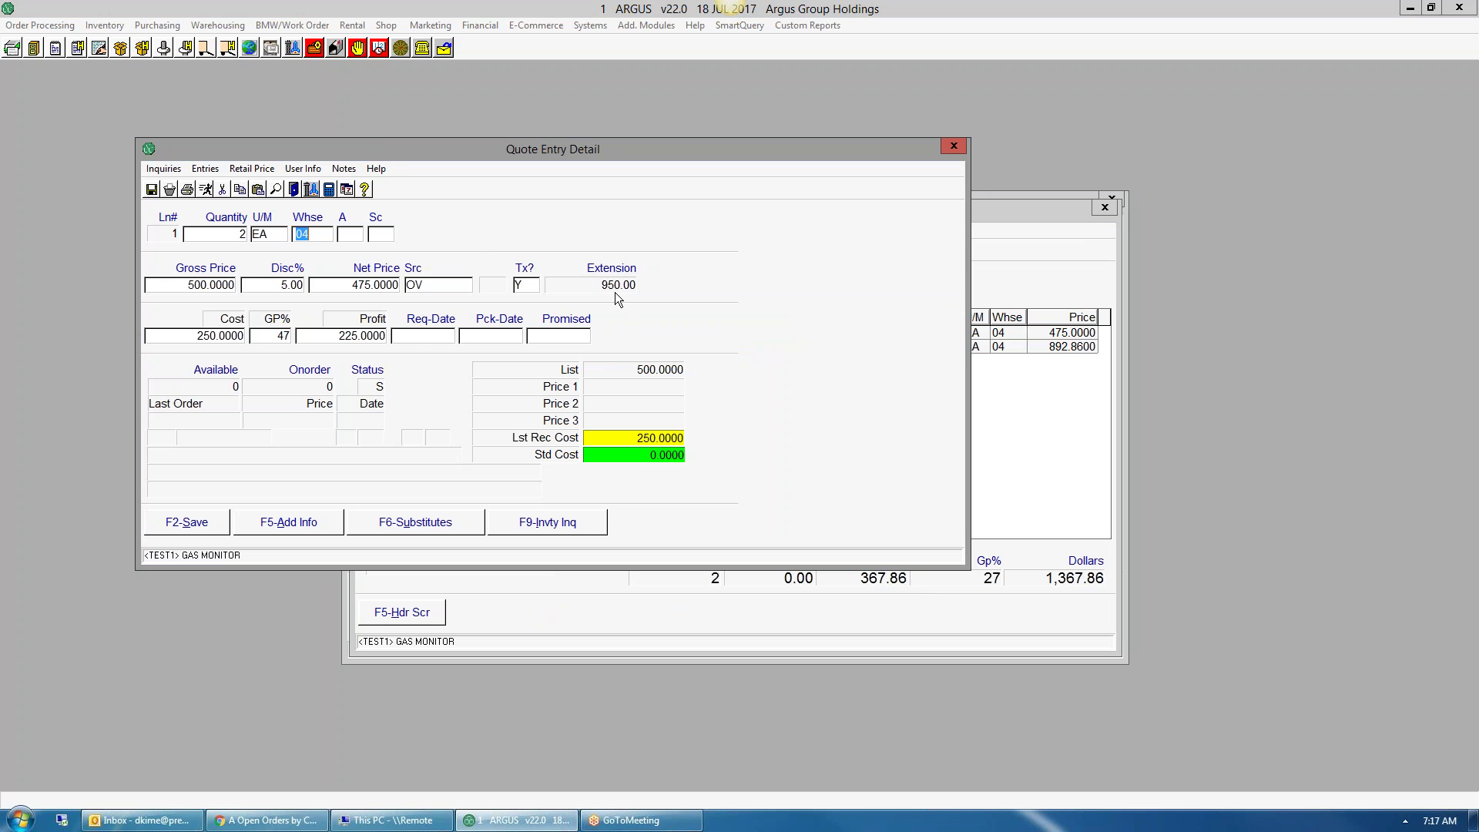
key("F2")
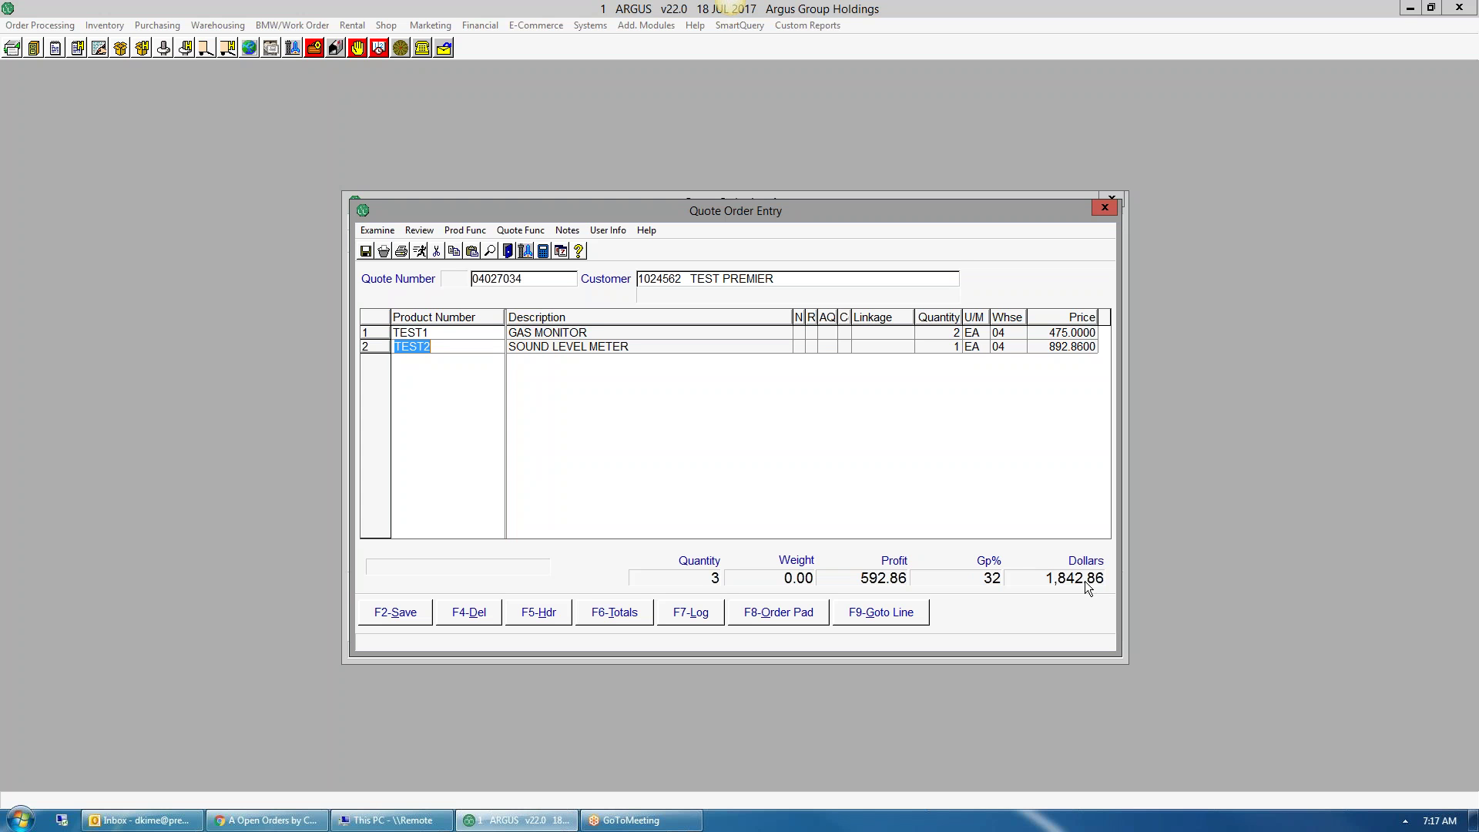
key("Down")
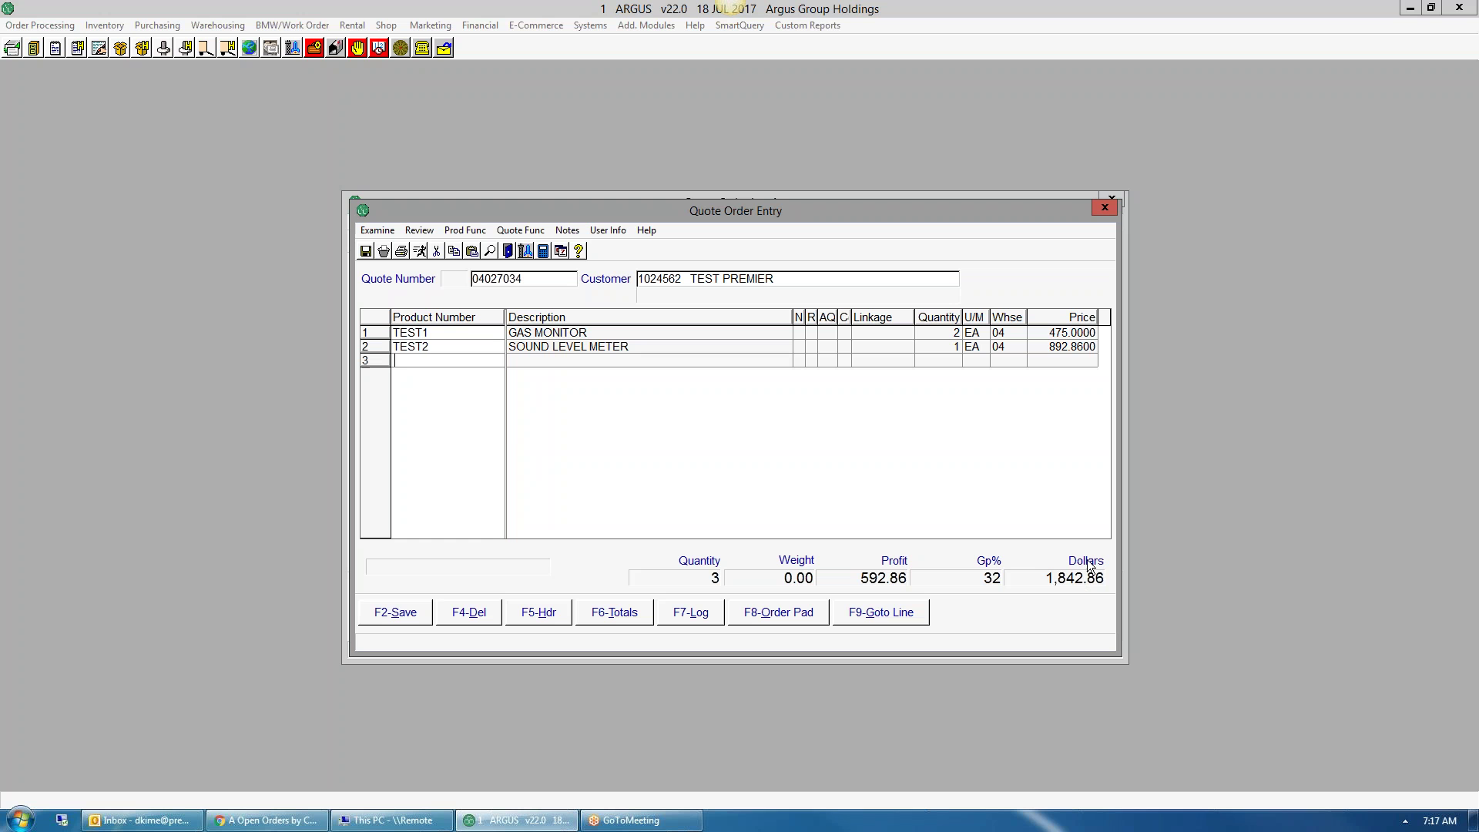
- Complete quote 04027034 with 50.00 outbound freight, skip the Word export, and e-mail it
left_click(409, 621)
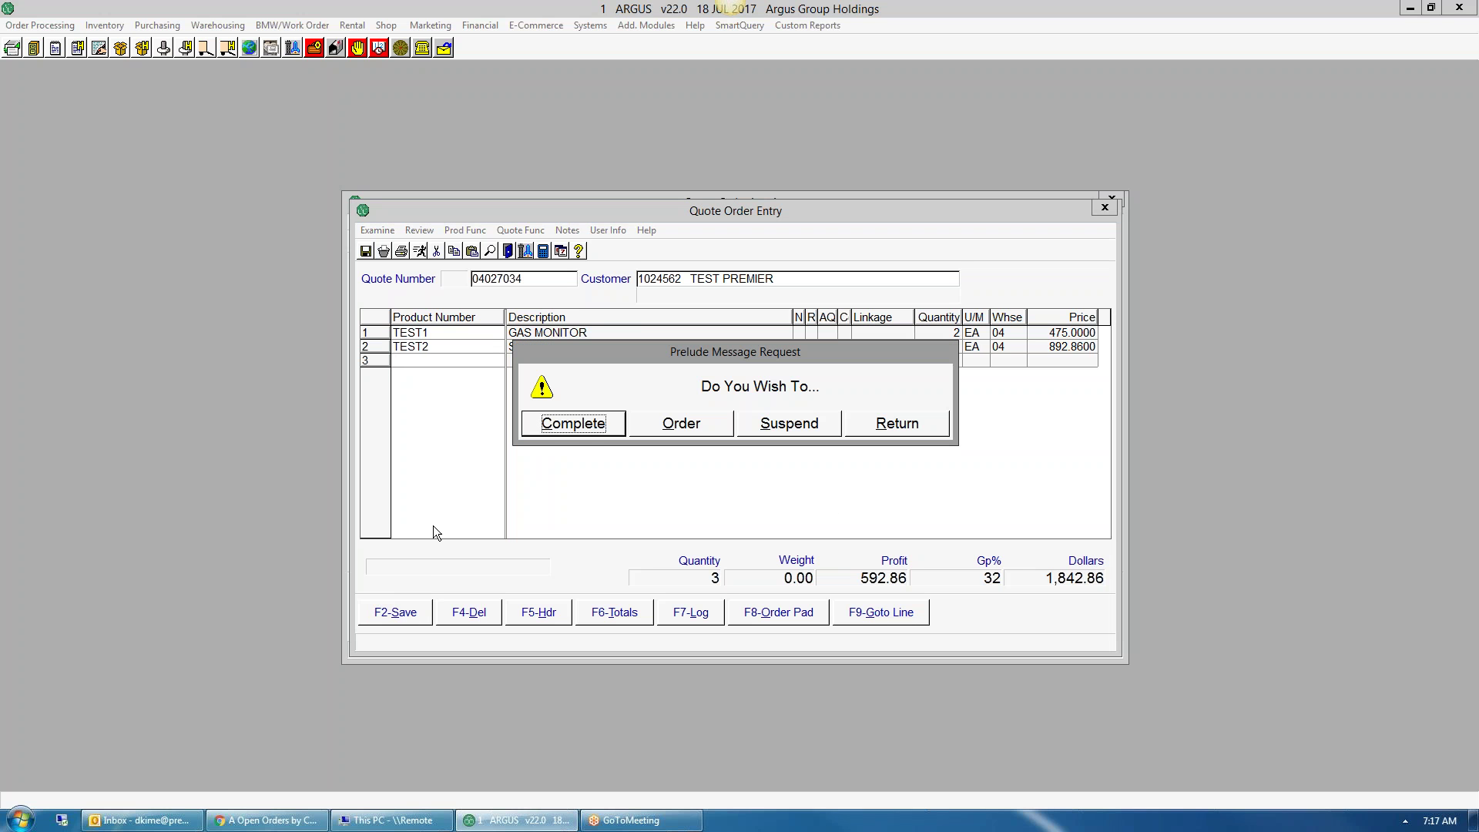
left_click(605, 438)
left_click(623, 376)
type("50.00")
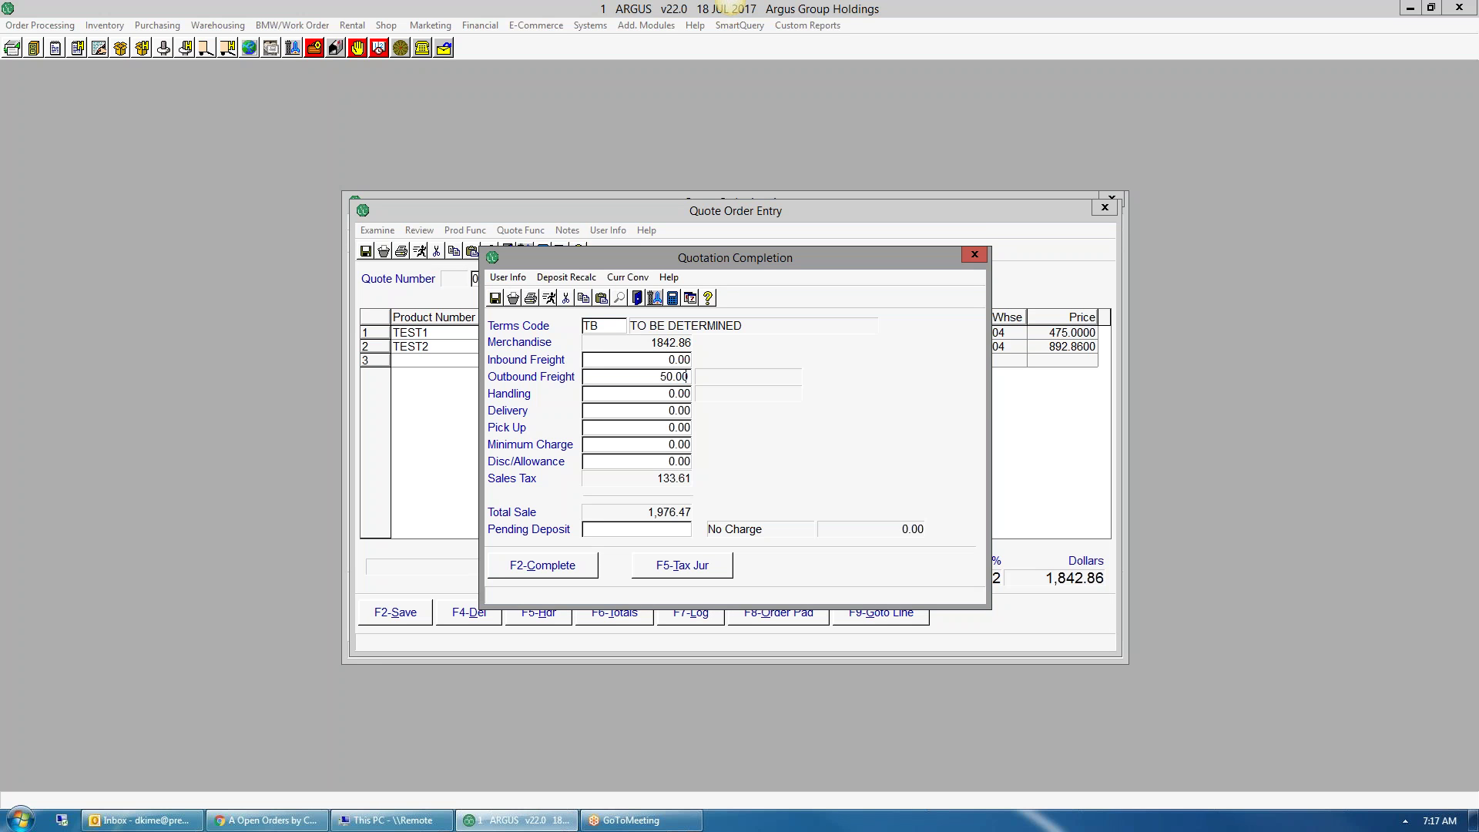
key("Tab")
left_click(542, 573)
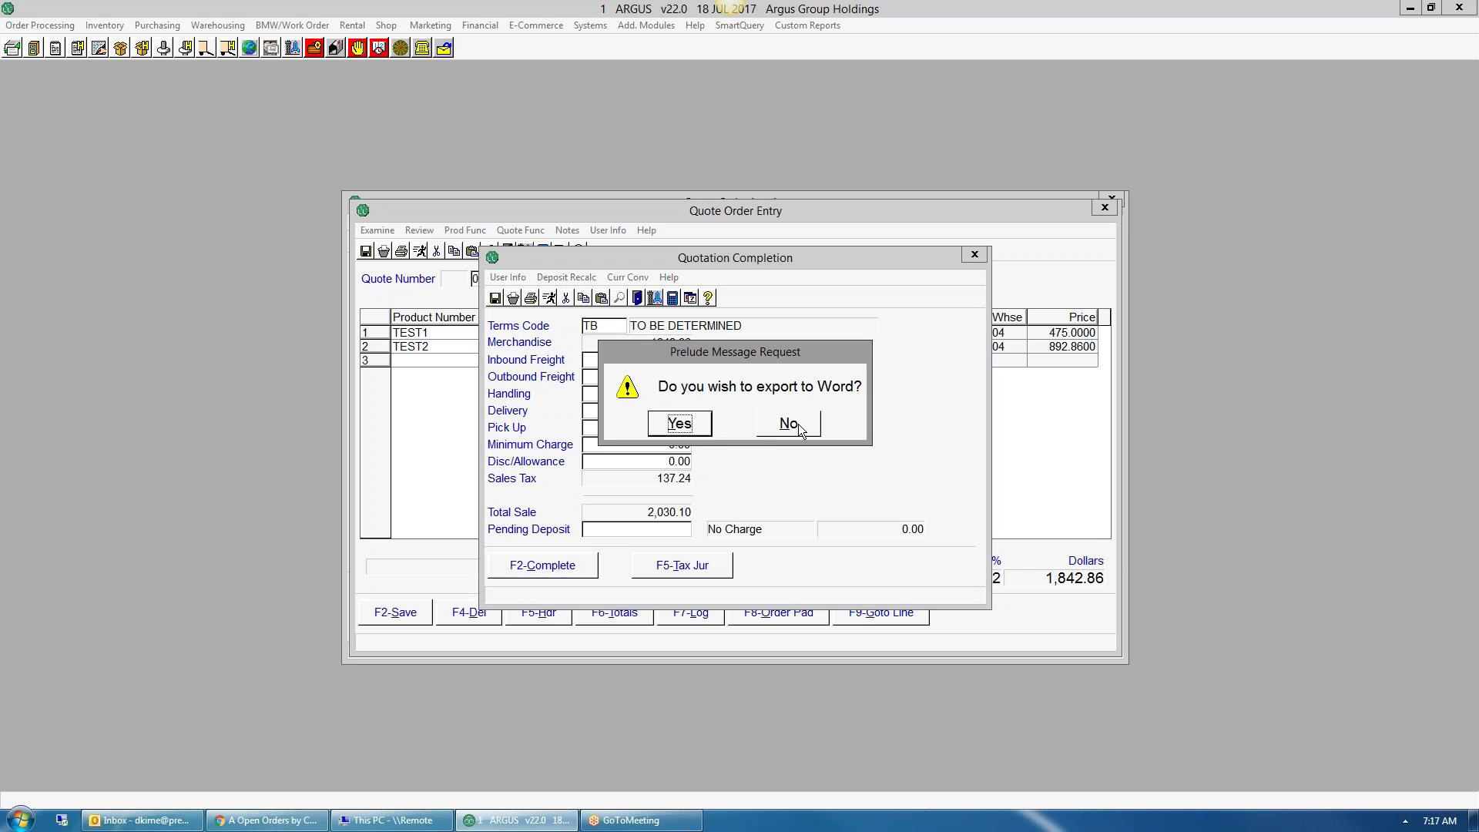
left_click(801, 430)
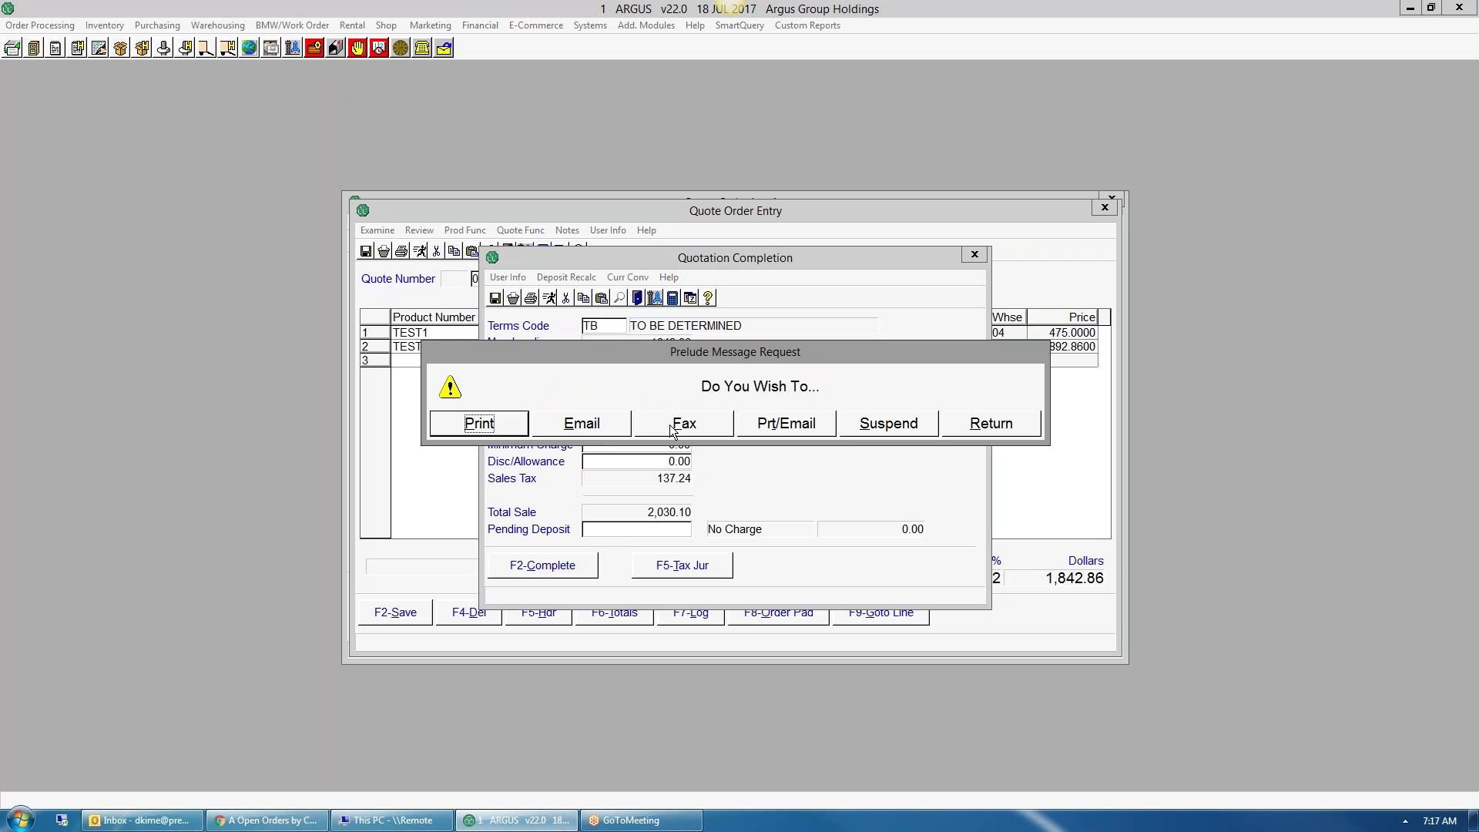
left_click(568, 425)
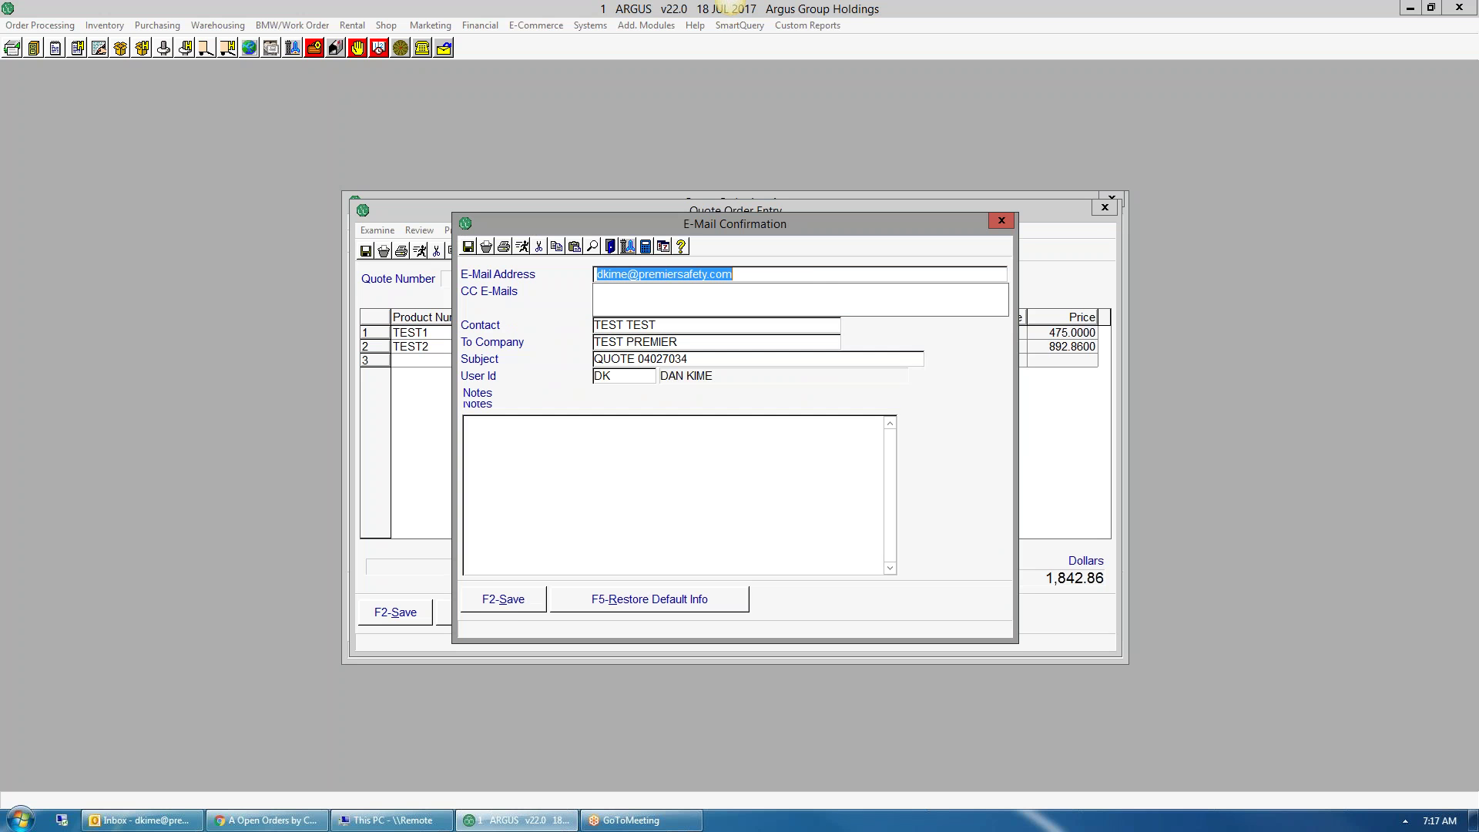
left_click(499, 603)
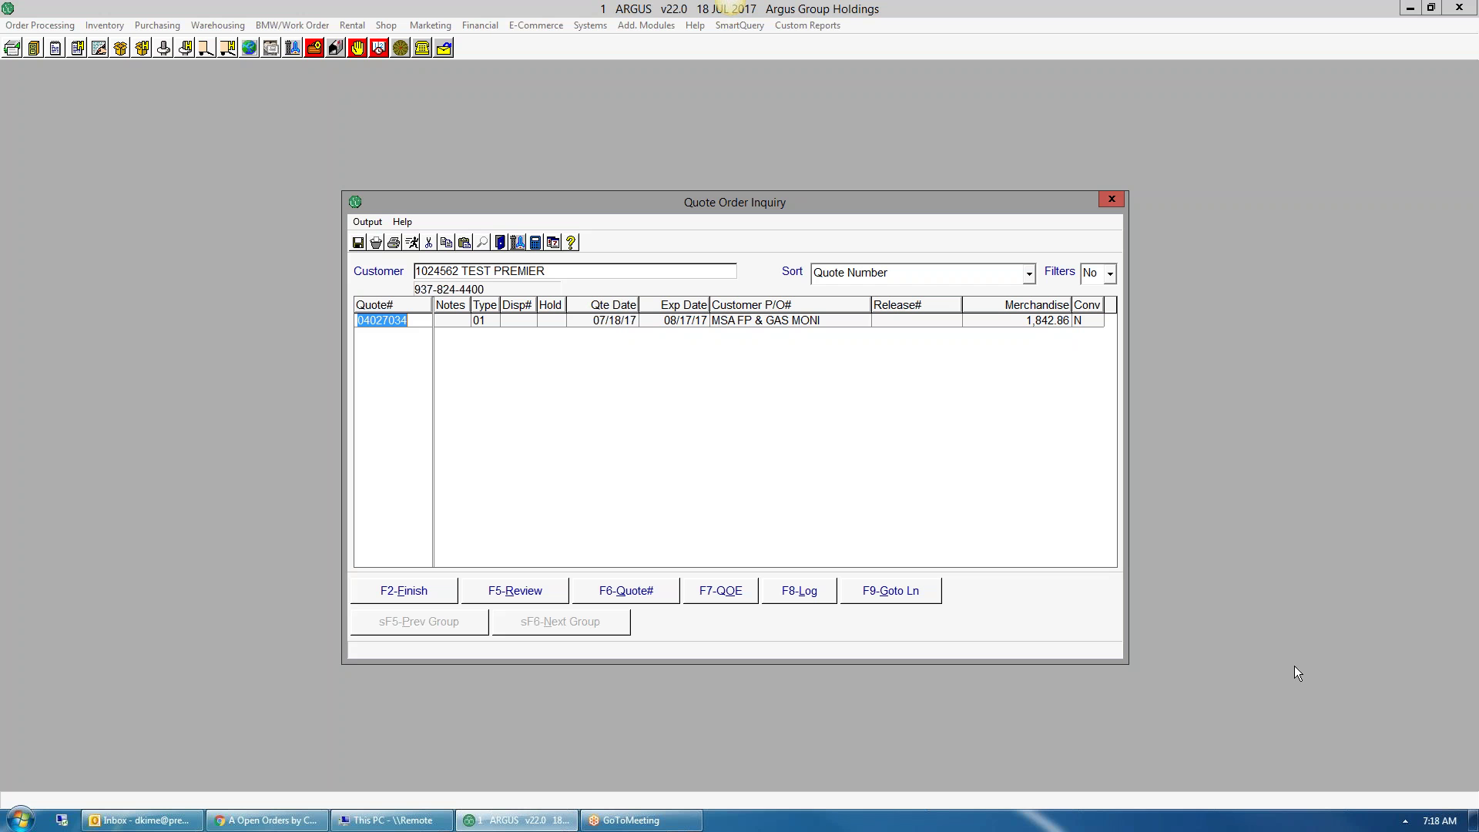
- Open the 11124.pdf attachment from the new quote e-mail, check the 50.00 freight and 2,030.10 total, then close it
left_click(1236, 778)
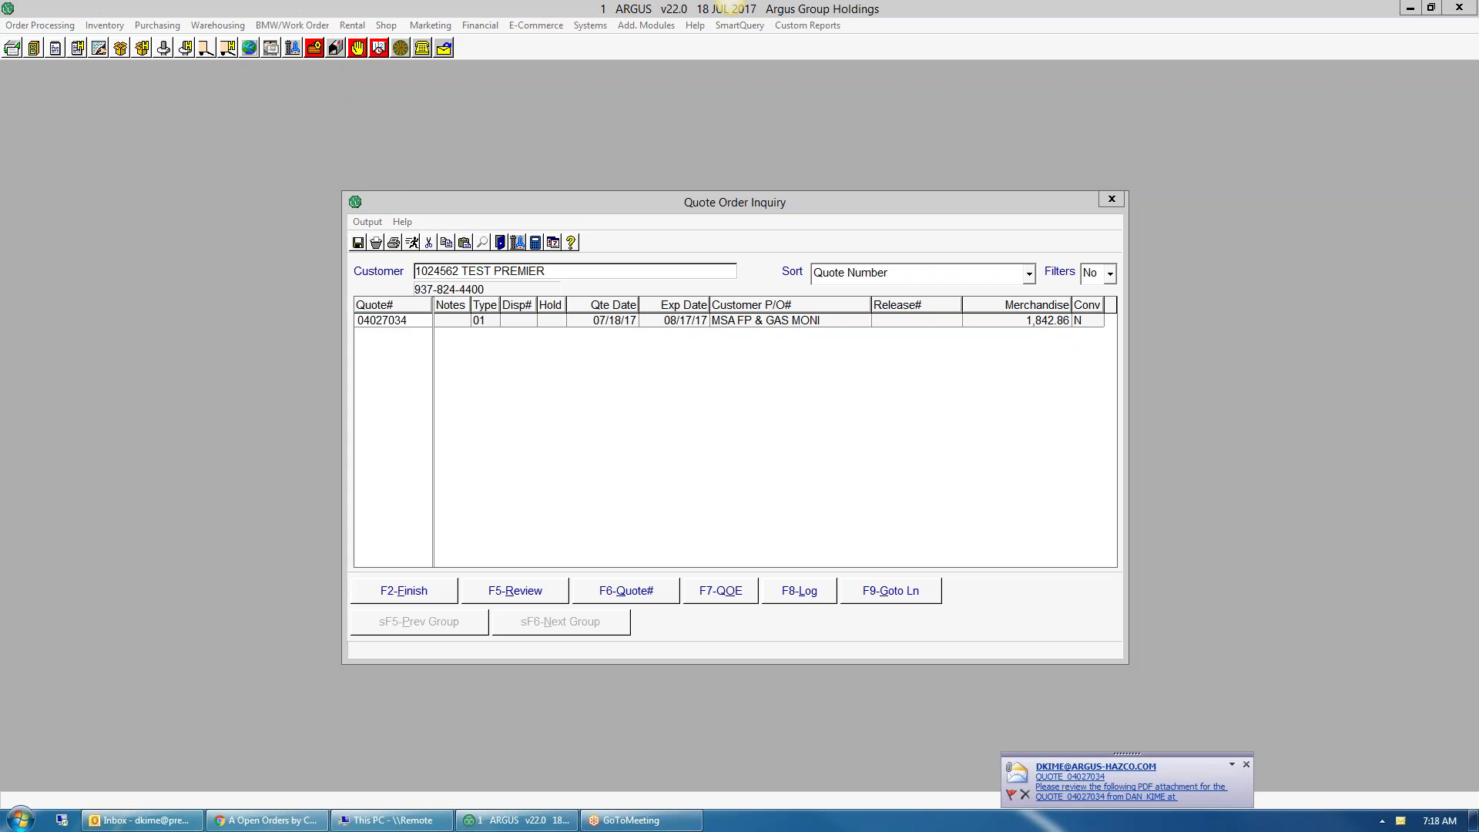
double_click(447, 294)
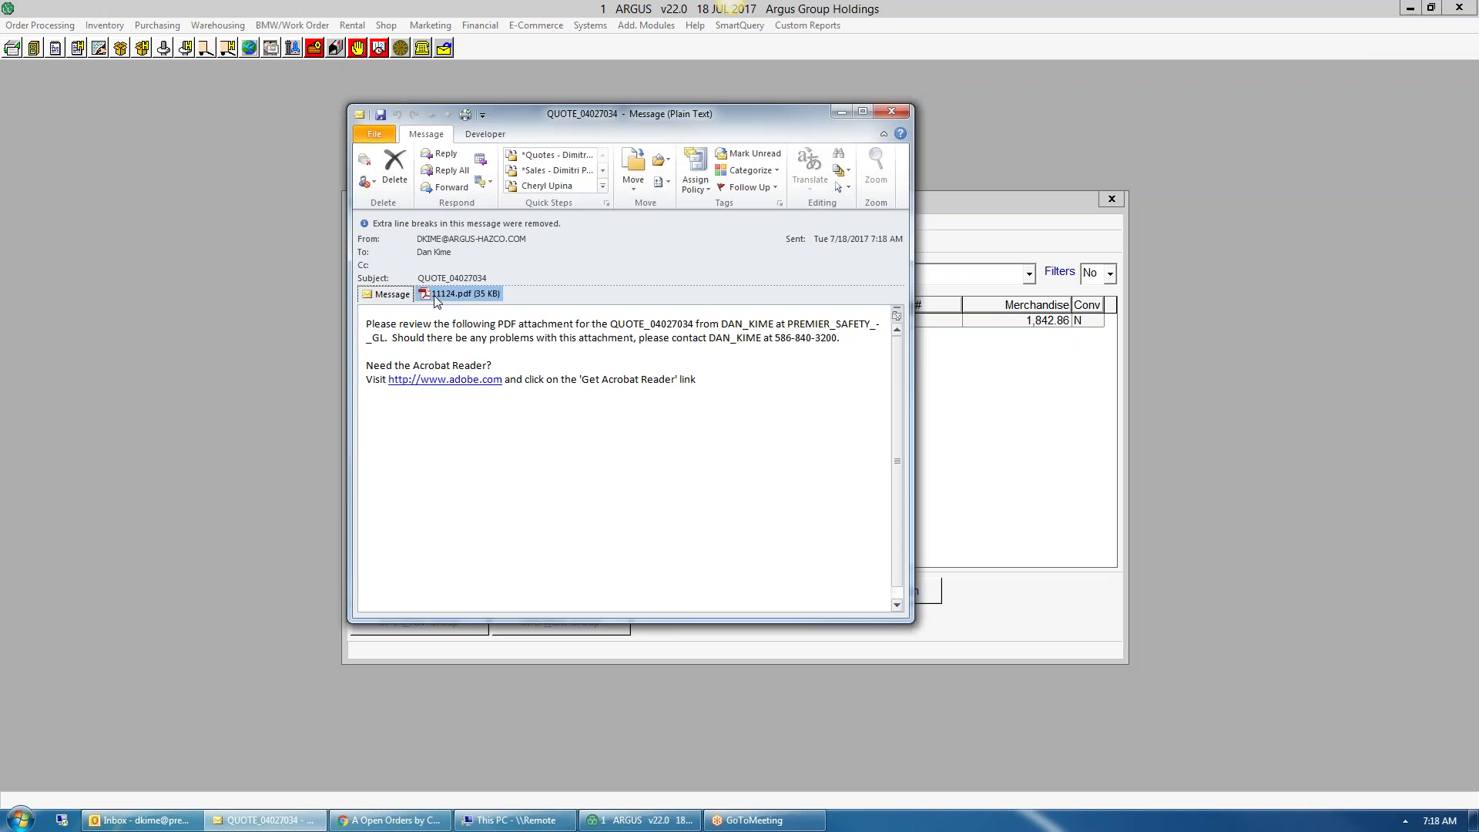
scroll(756, 446, "down", 15)
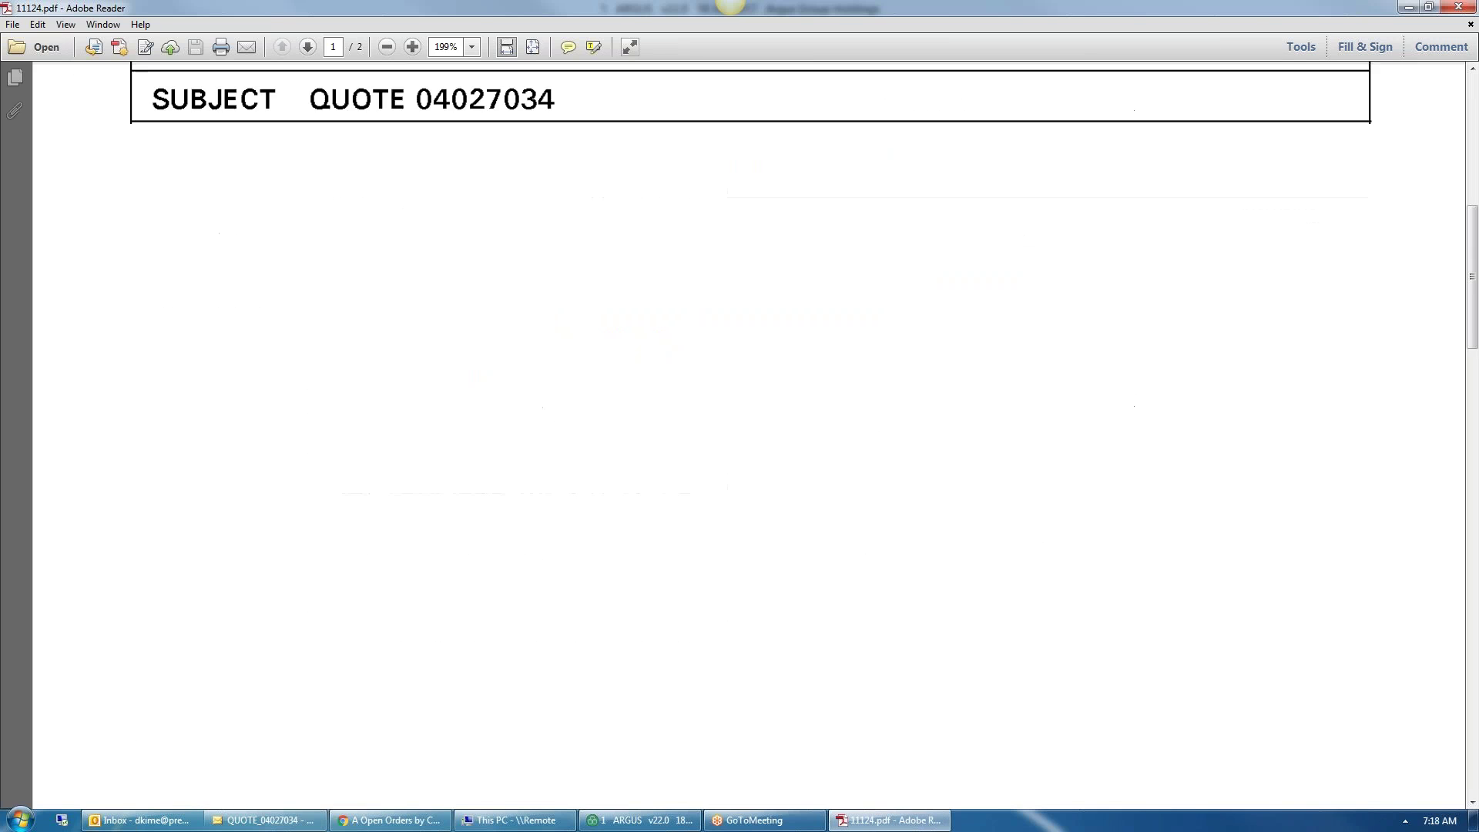
scroll(1095, 613, "down", 5)
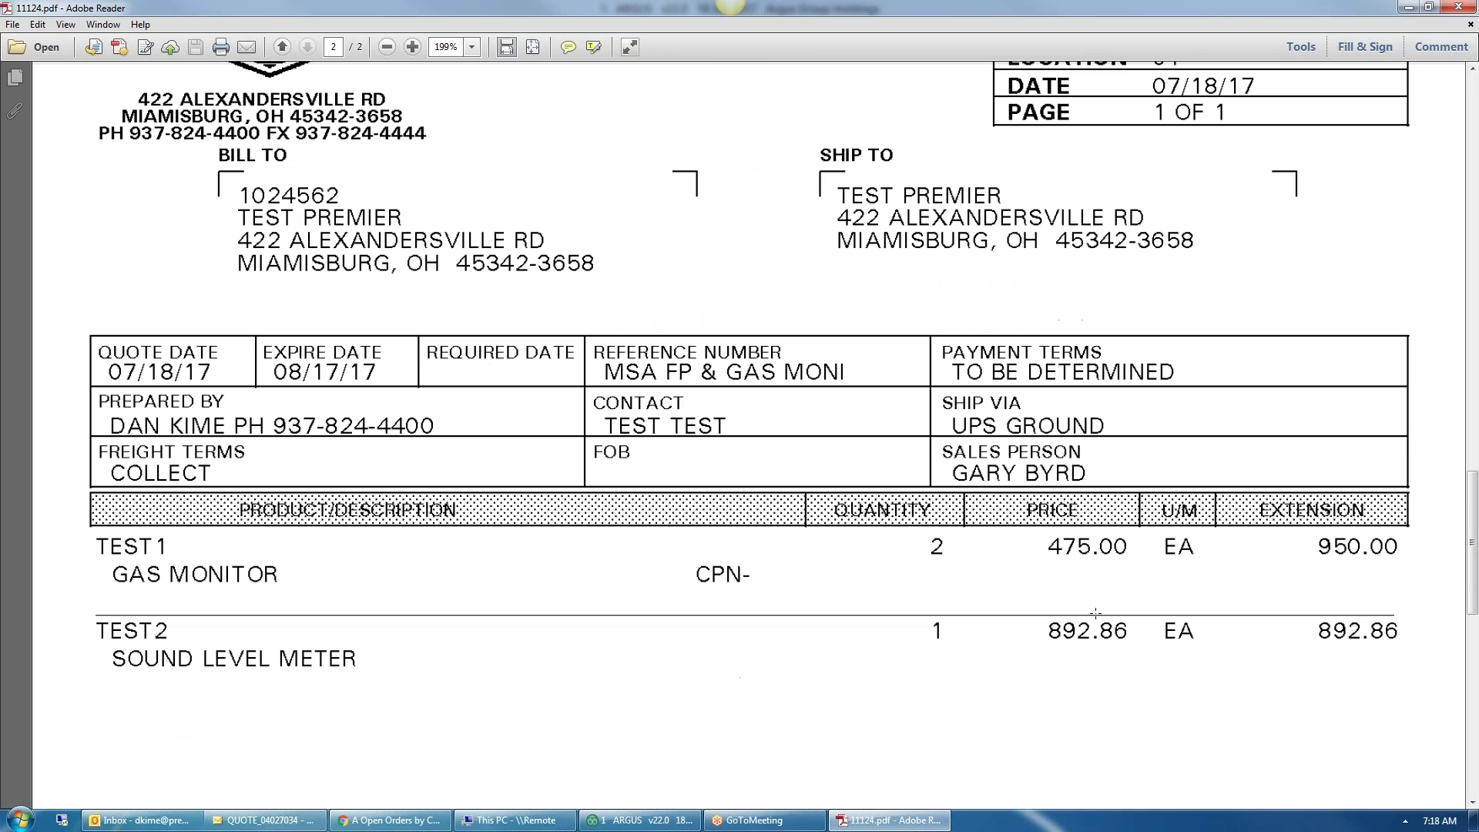
scroll(670, 568, "down", 12)
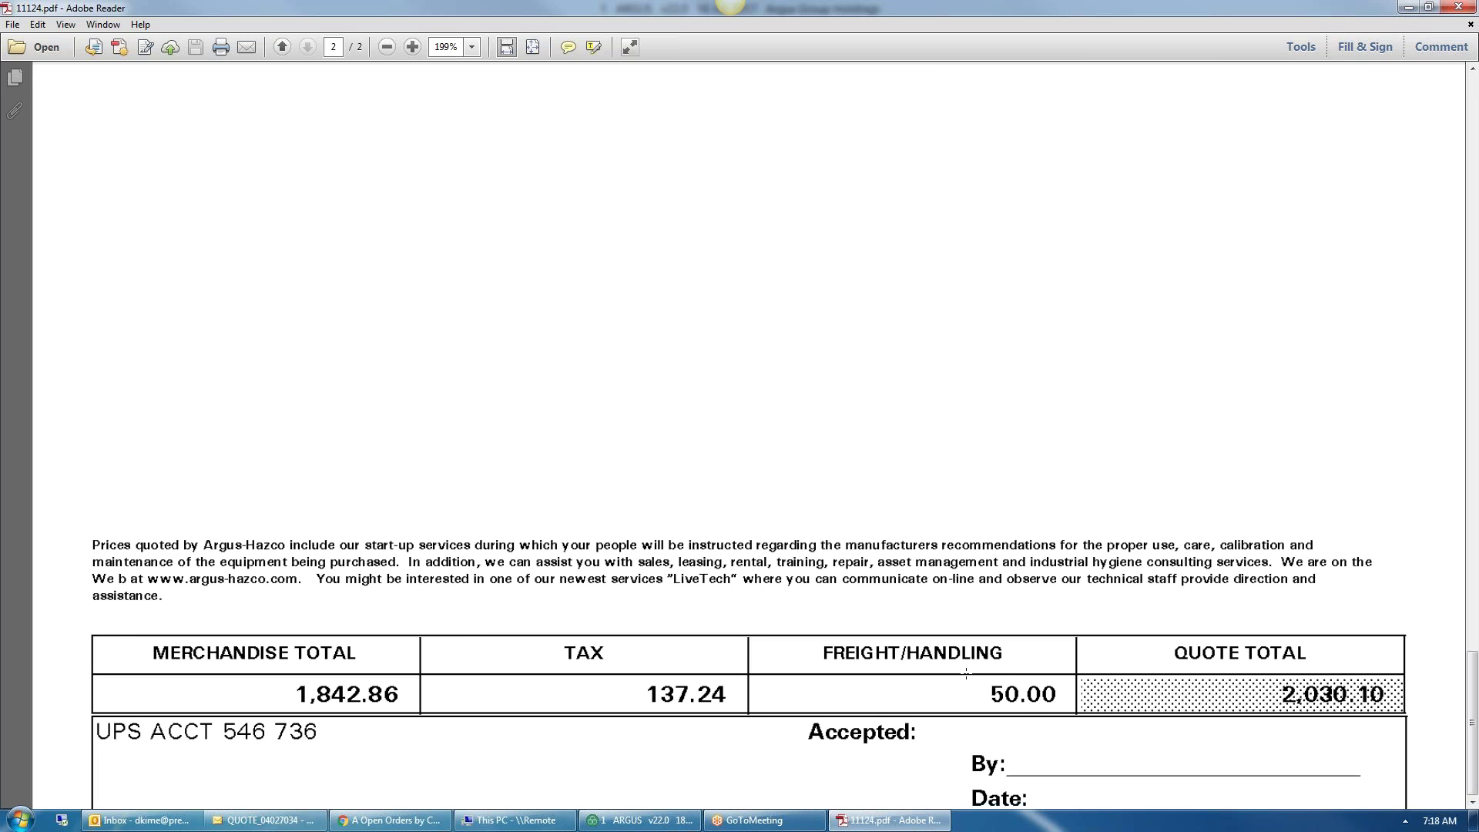
left_click_drag(1000, 681, 1036, 702)
left_click(972, 696)
left_click_drag(1475, 697, 1458, 46)
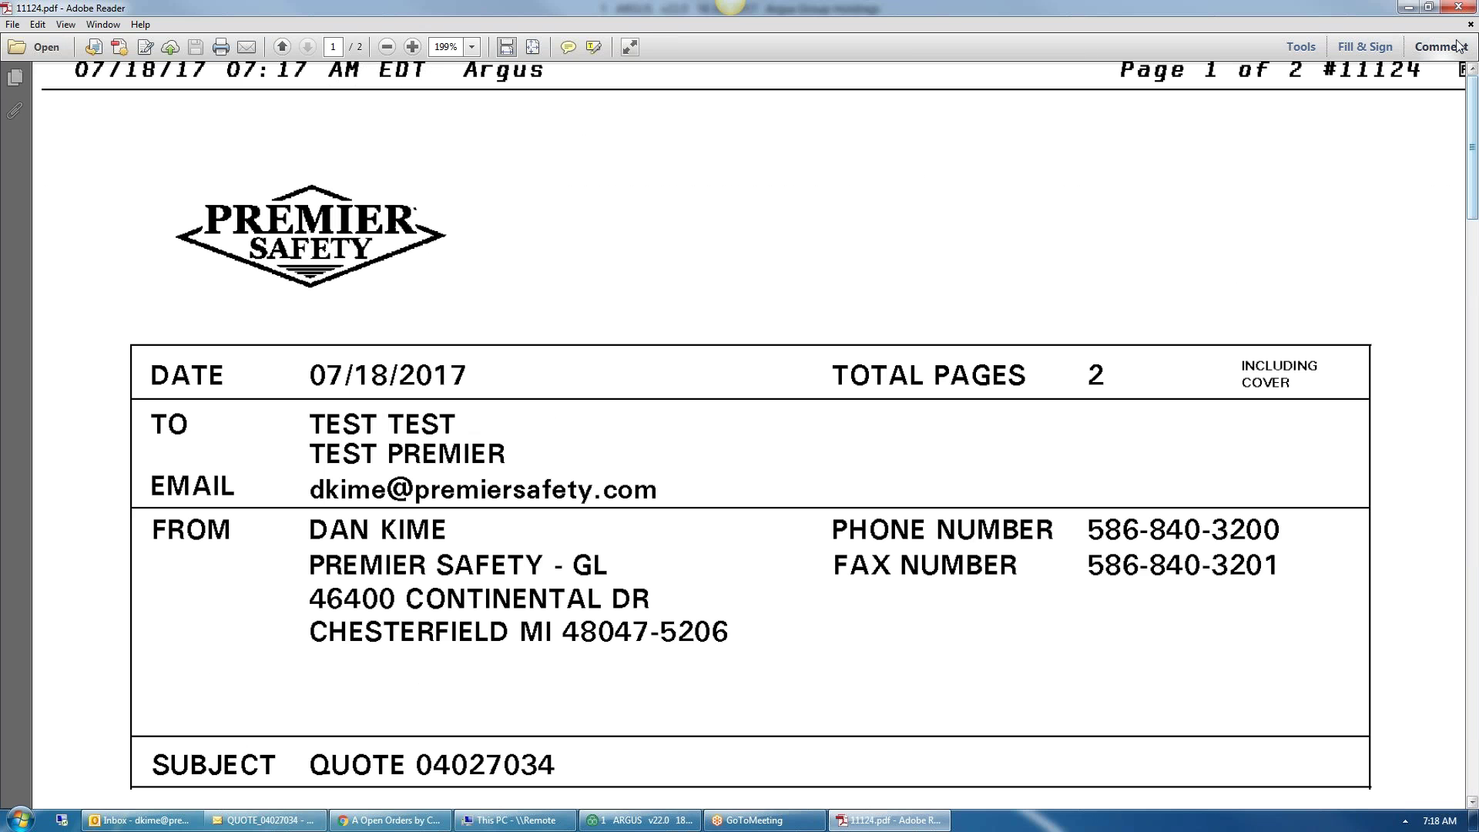
left_click(1458, 7)
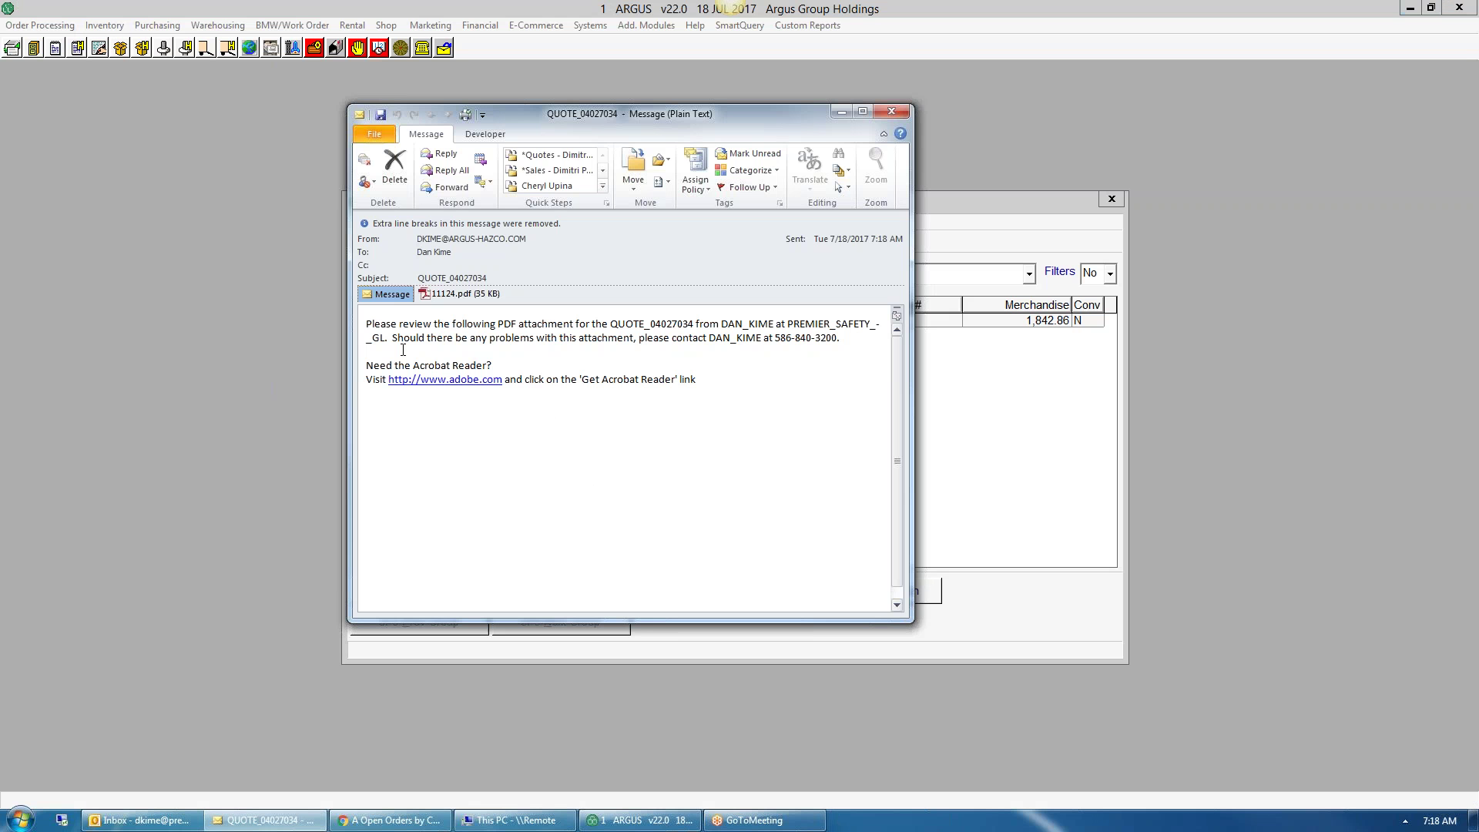
- Delete the quote e-mail message in Outlook and reopen quote 04027034 in ARGUS
left_click_drag(426, 301, 485, 340)
left_click(395, 175)
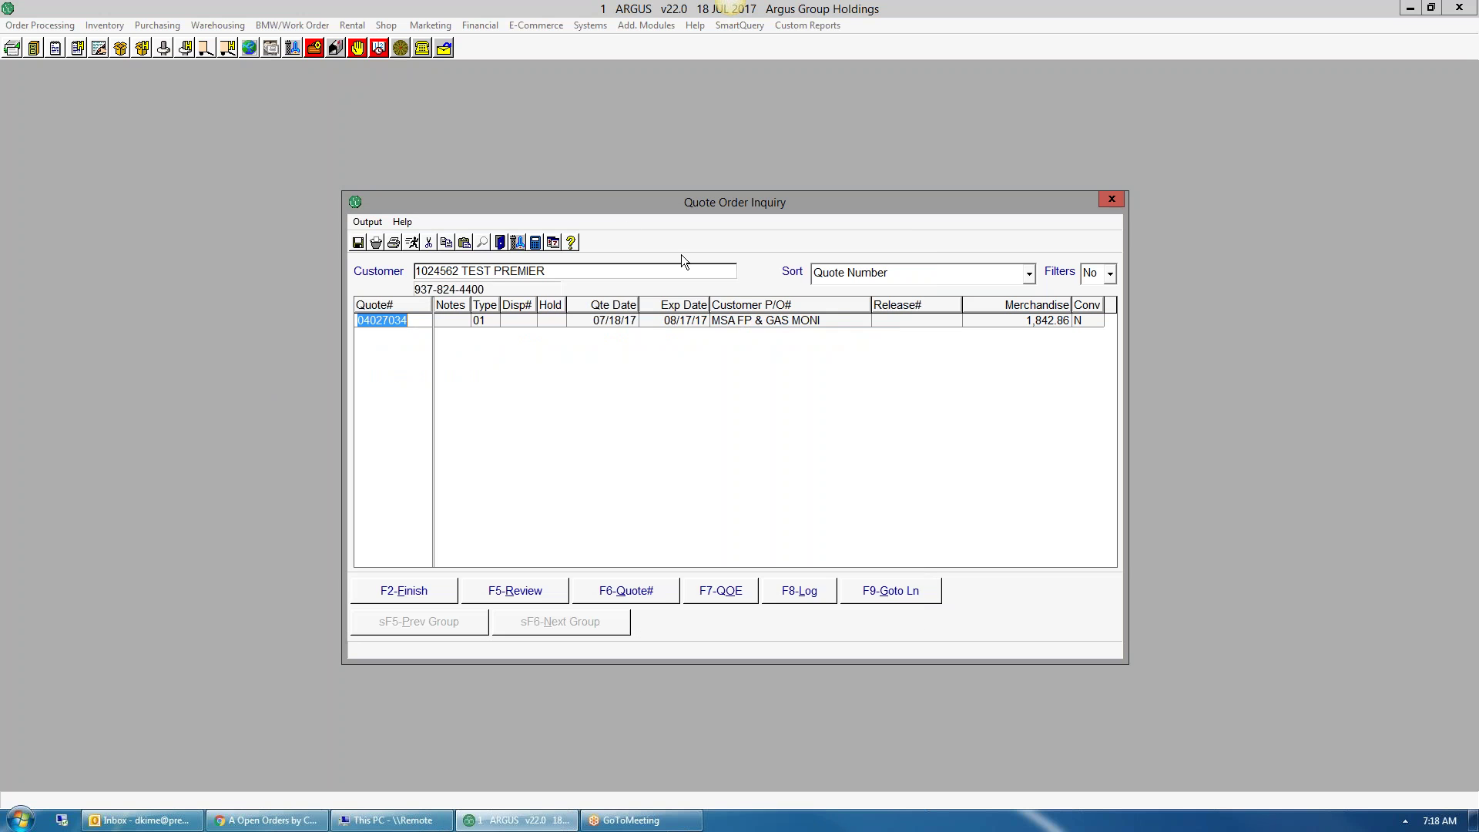
left_click(726, 594)
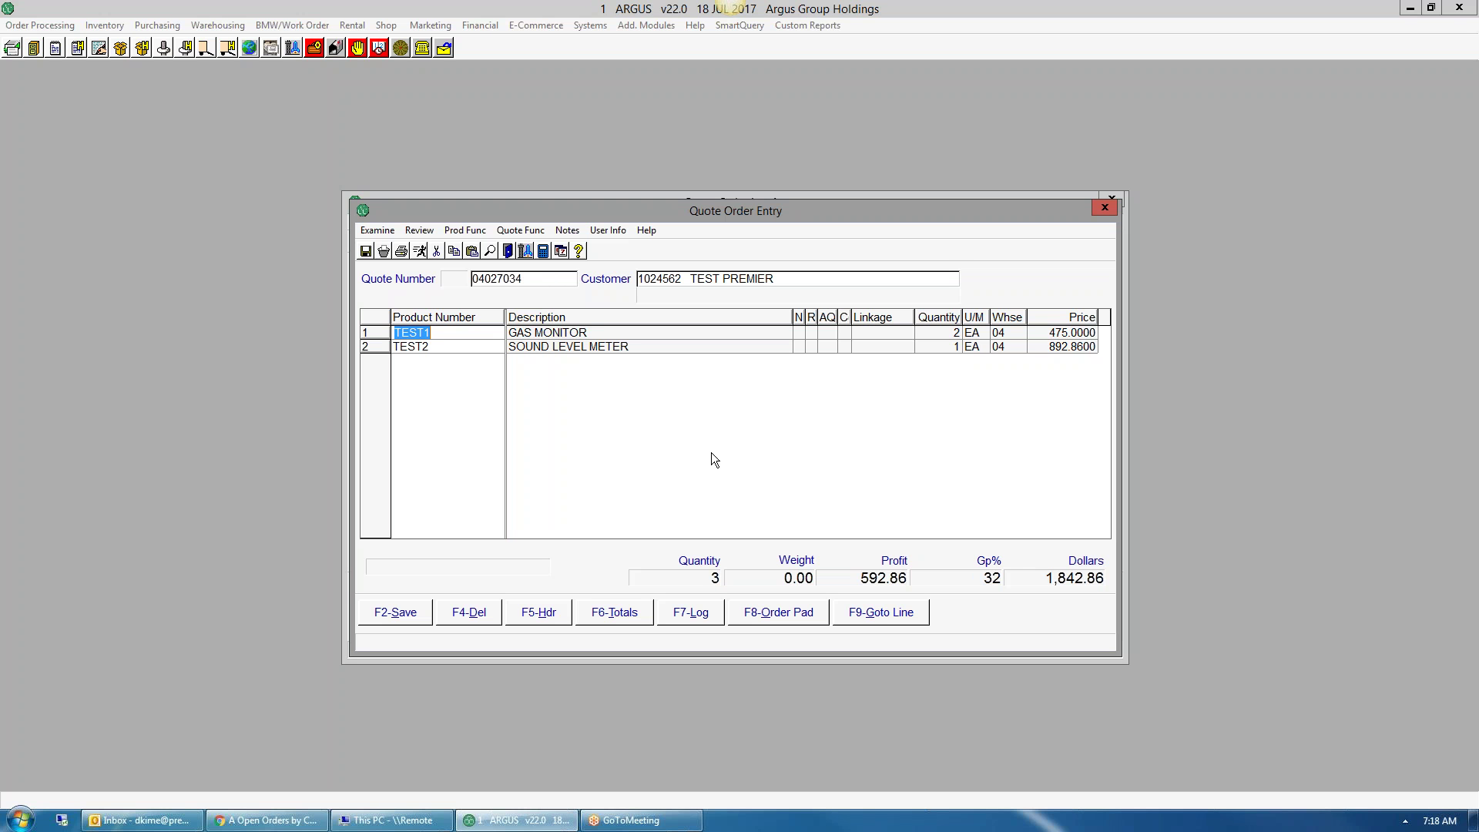
- Delete quote 04027034, confirming it should be recorded as a lost quotation
left_click(480, 610)
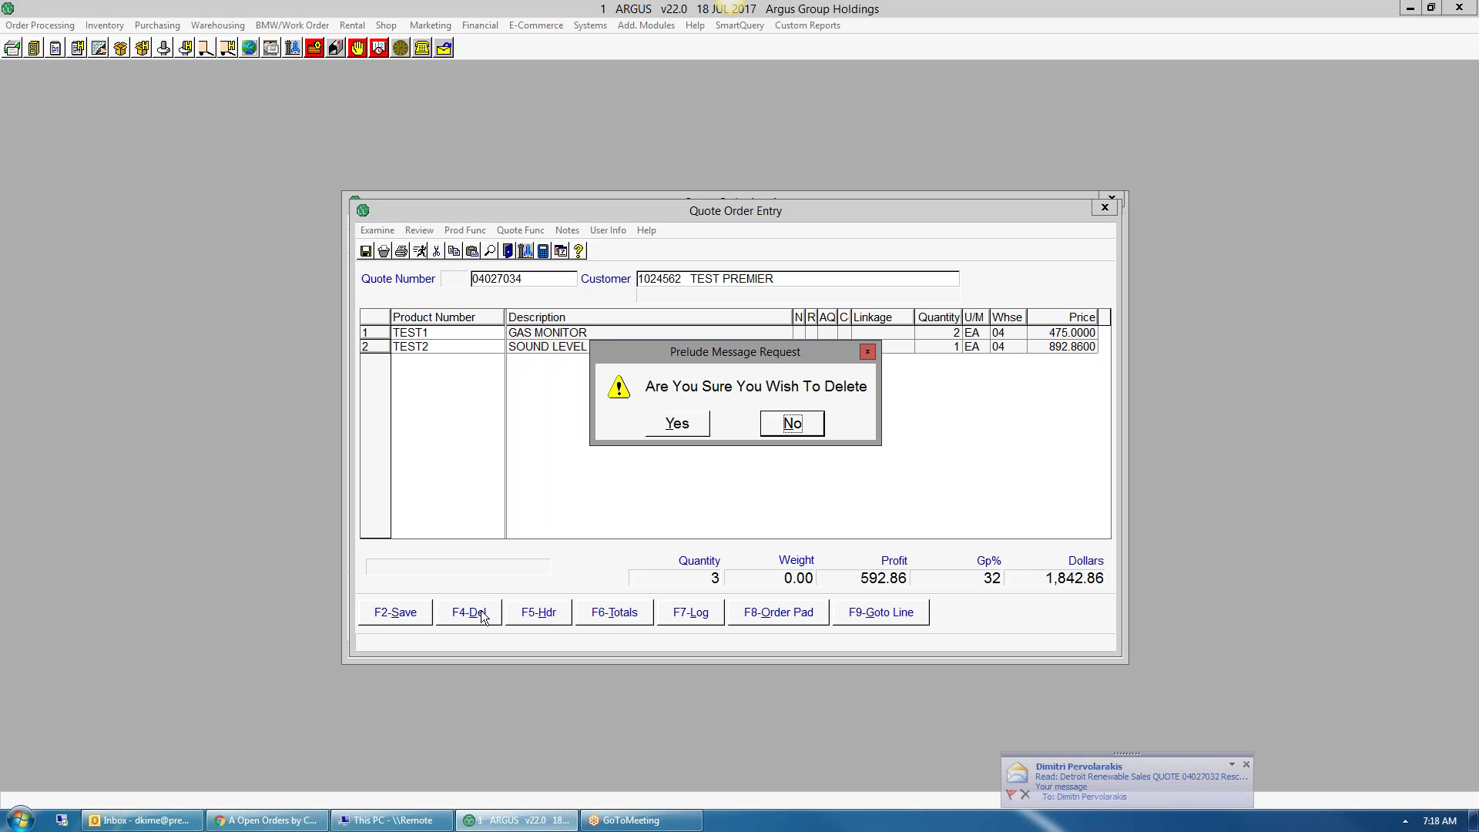
left_click(677, 424)
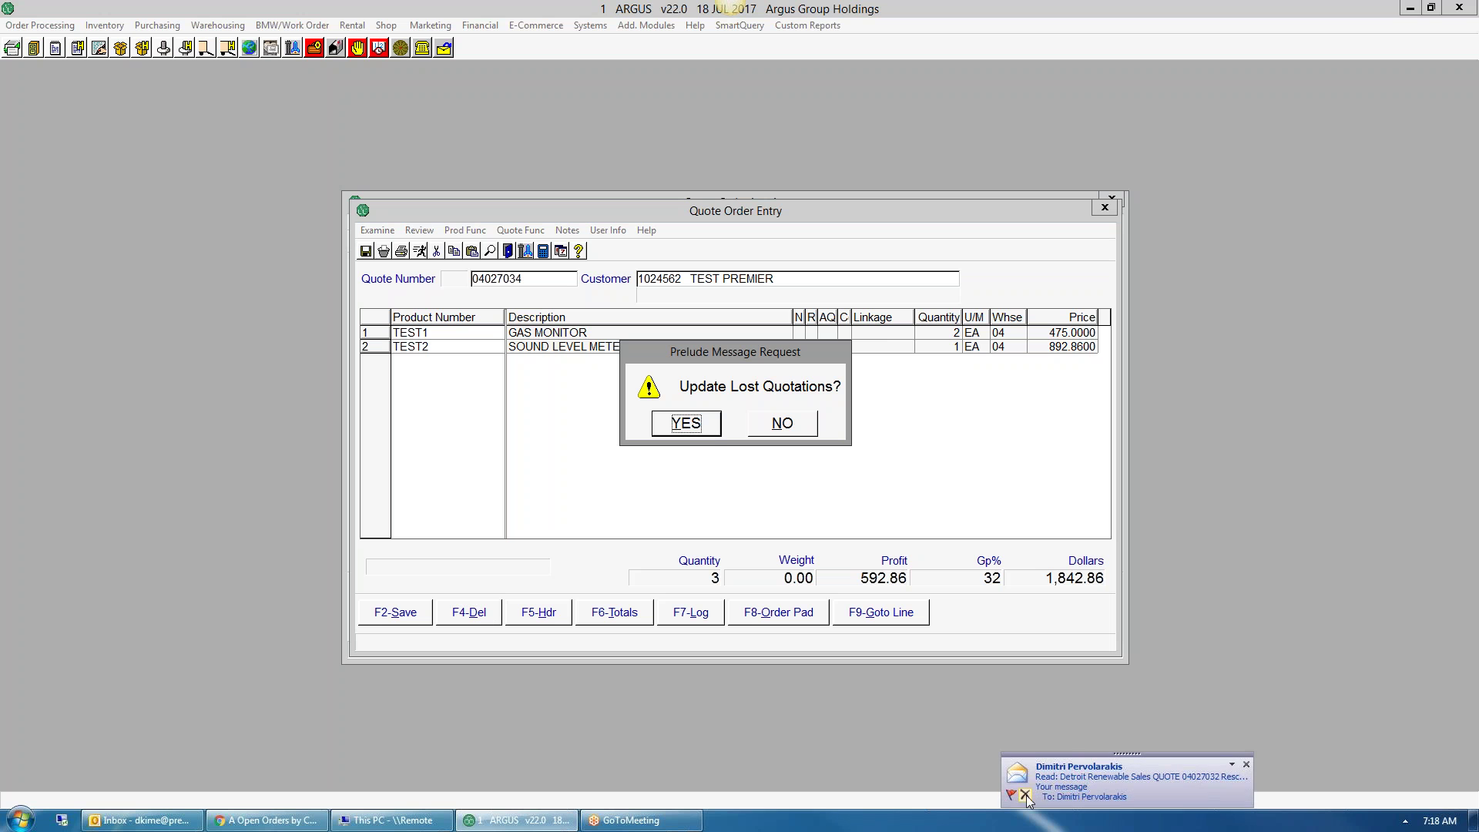
left_click(677, 426)
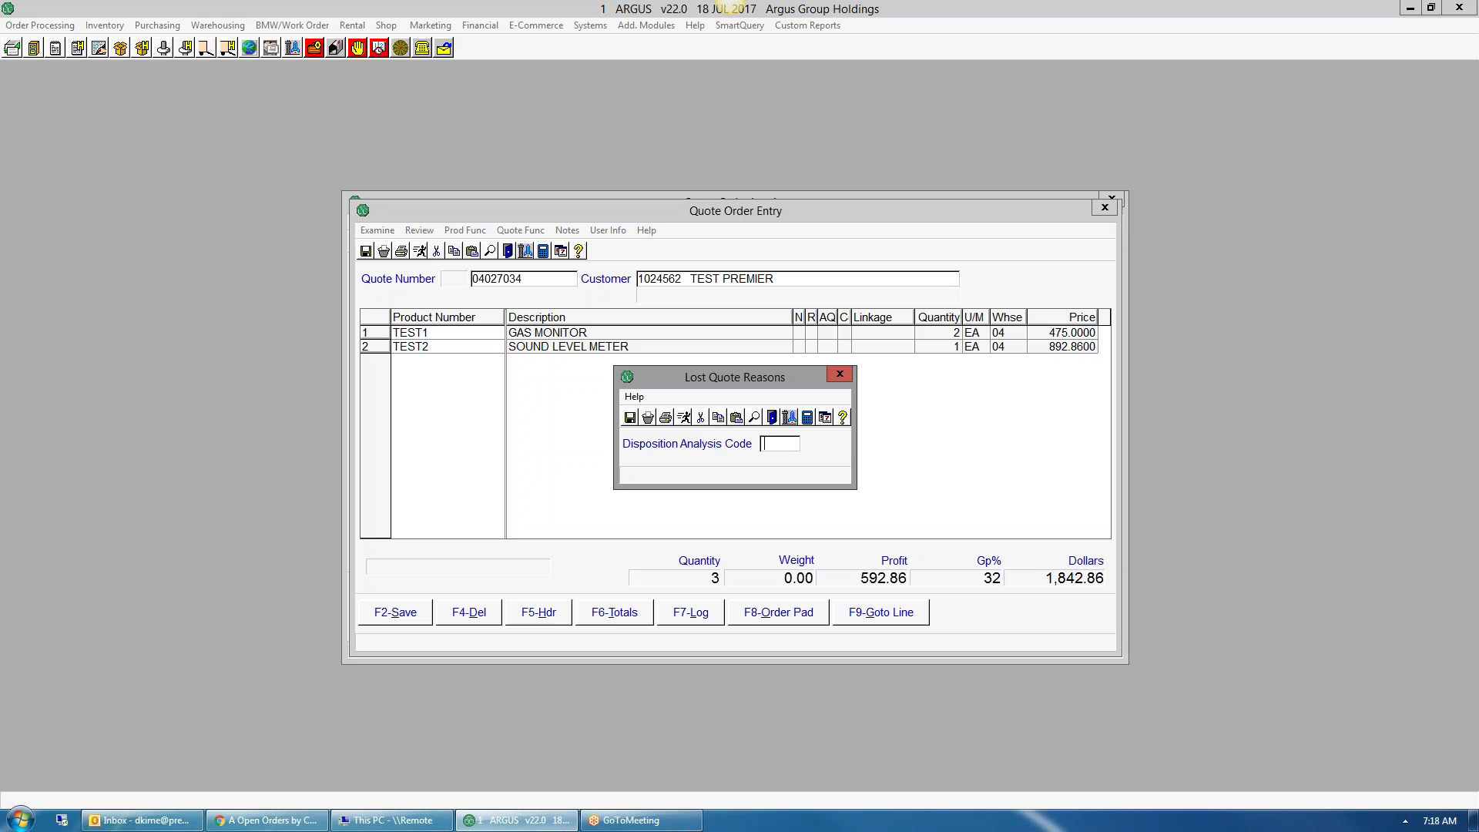
- Choose disposition code 03 CUSTOMER LOST JOB and answer the Lost Sales prompt
key("Return")
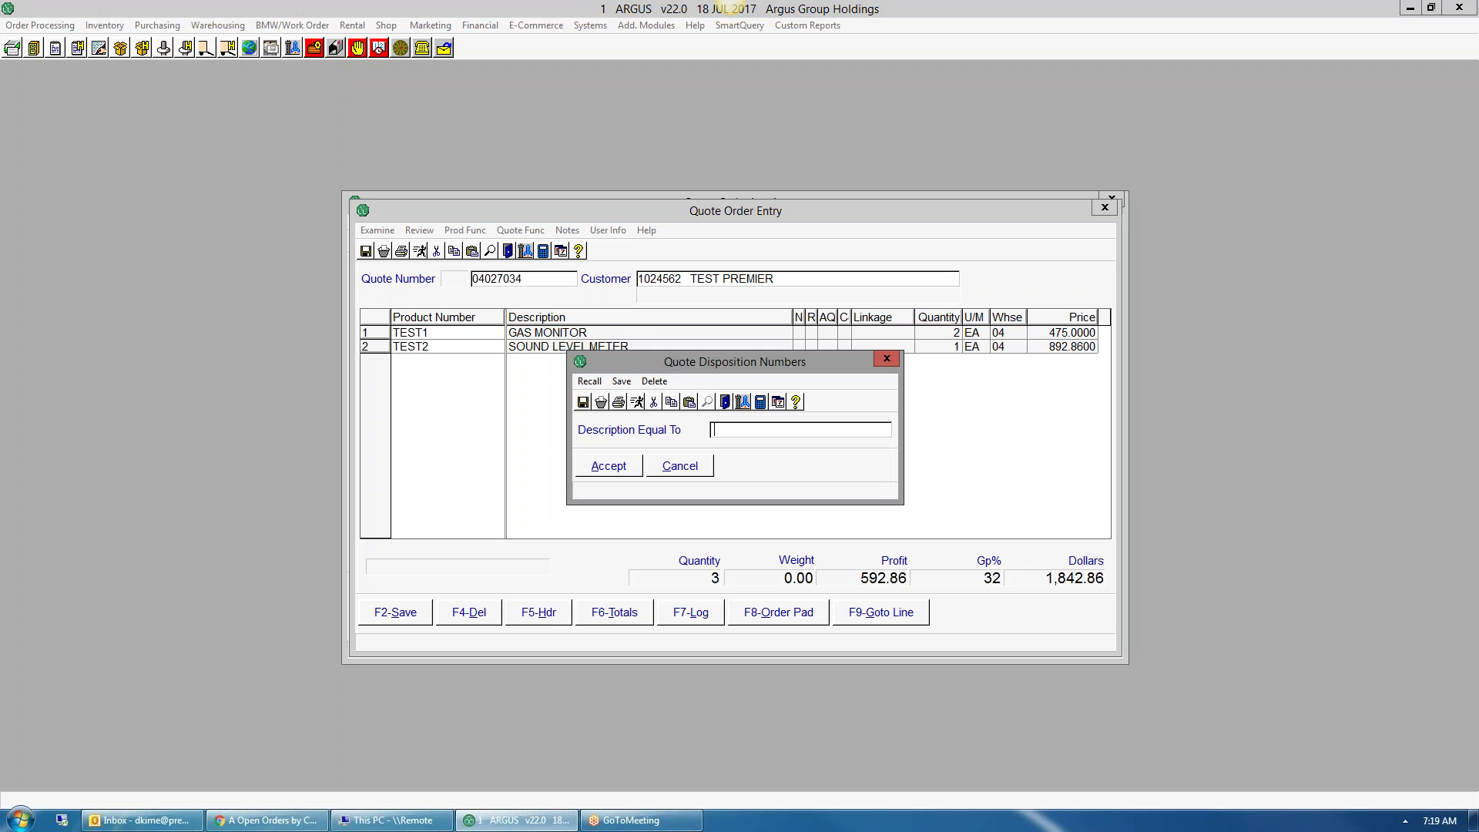
key("Return")
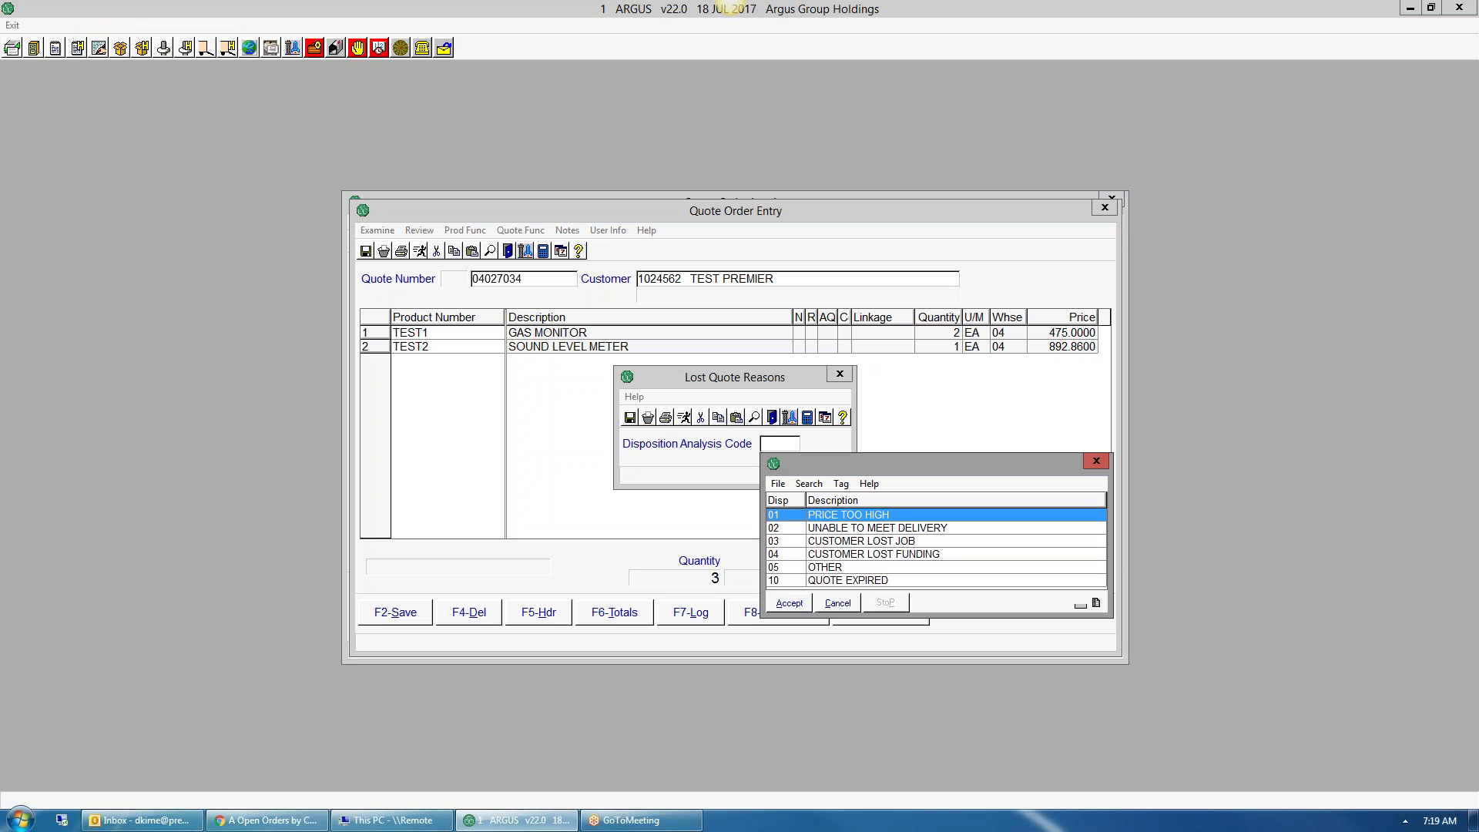
key("Down")
key("Down")
key("Down")
key("Down")
key("Down")
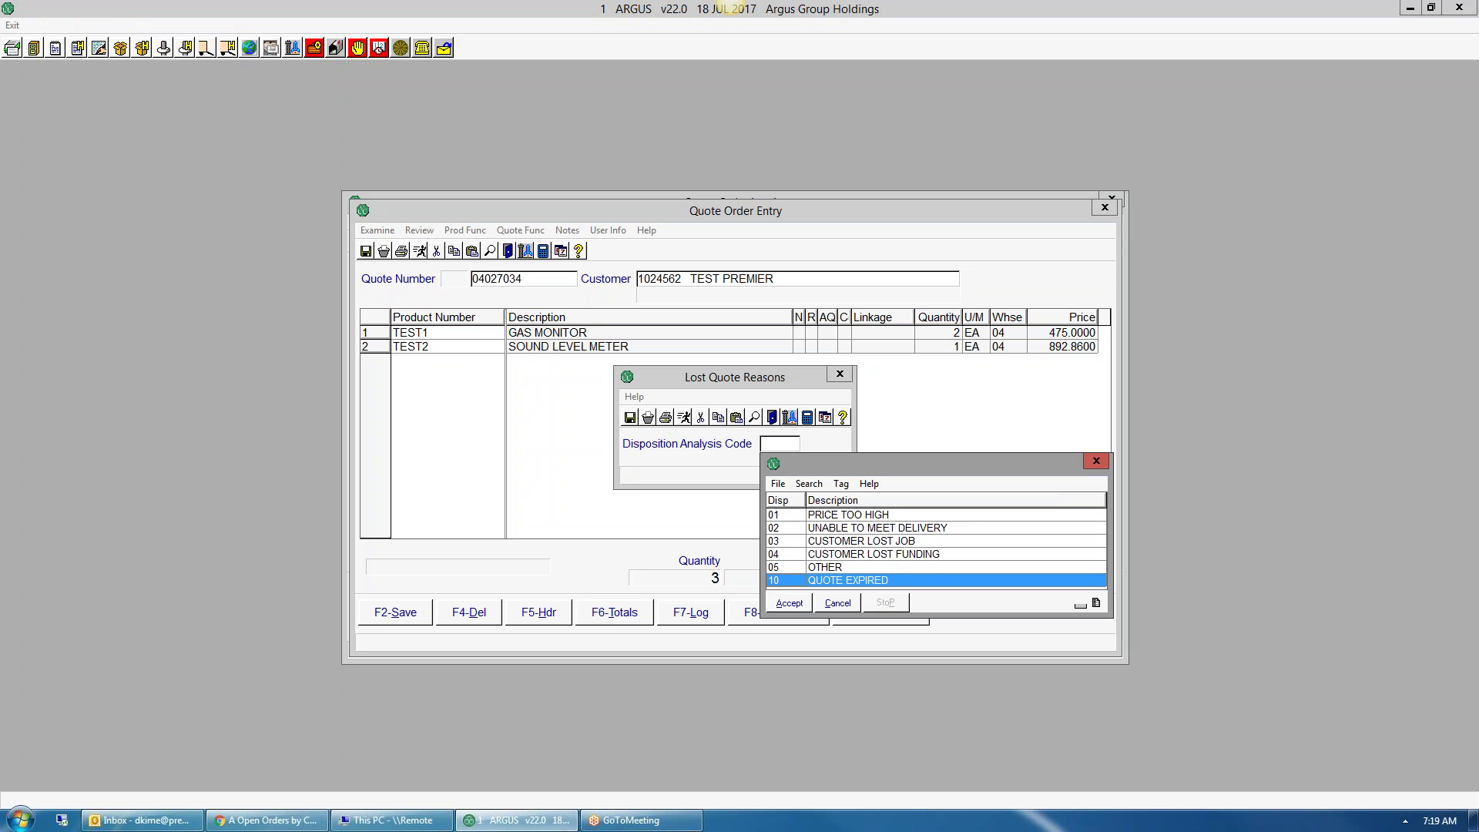
key("Up")
key("Up")
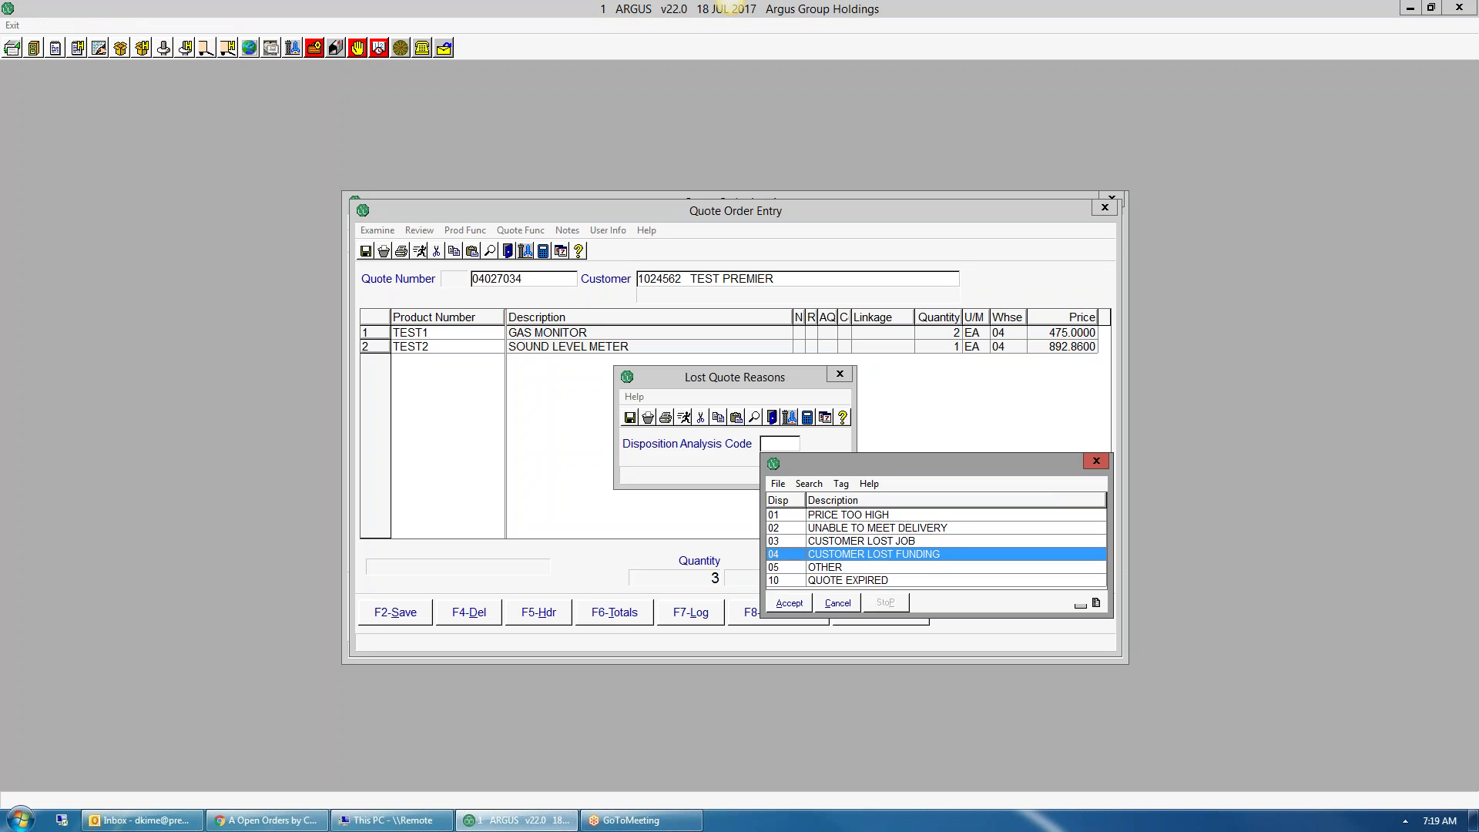
key("Up")
key("Return")
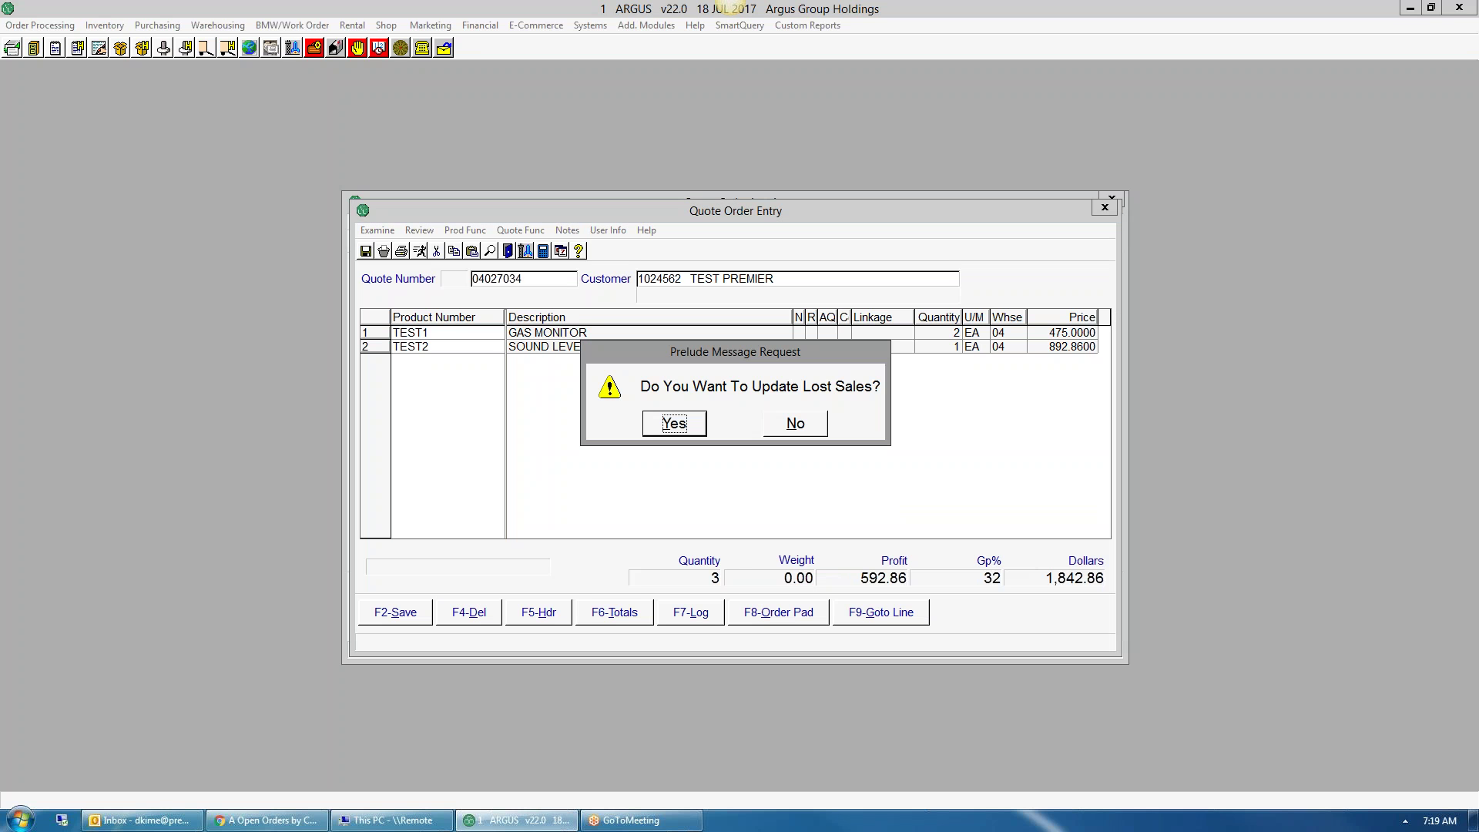
left_click(806, 427)
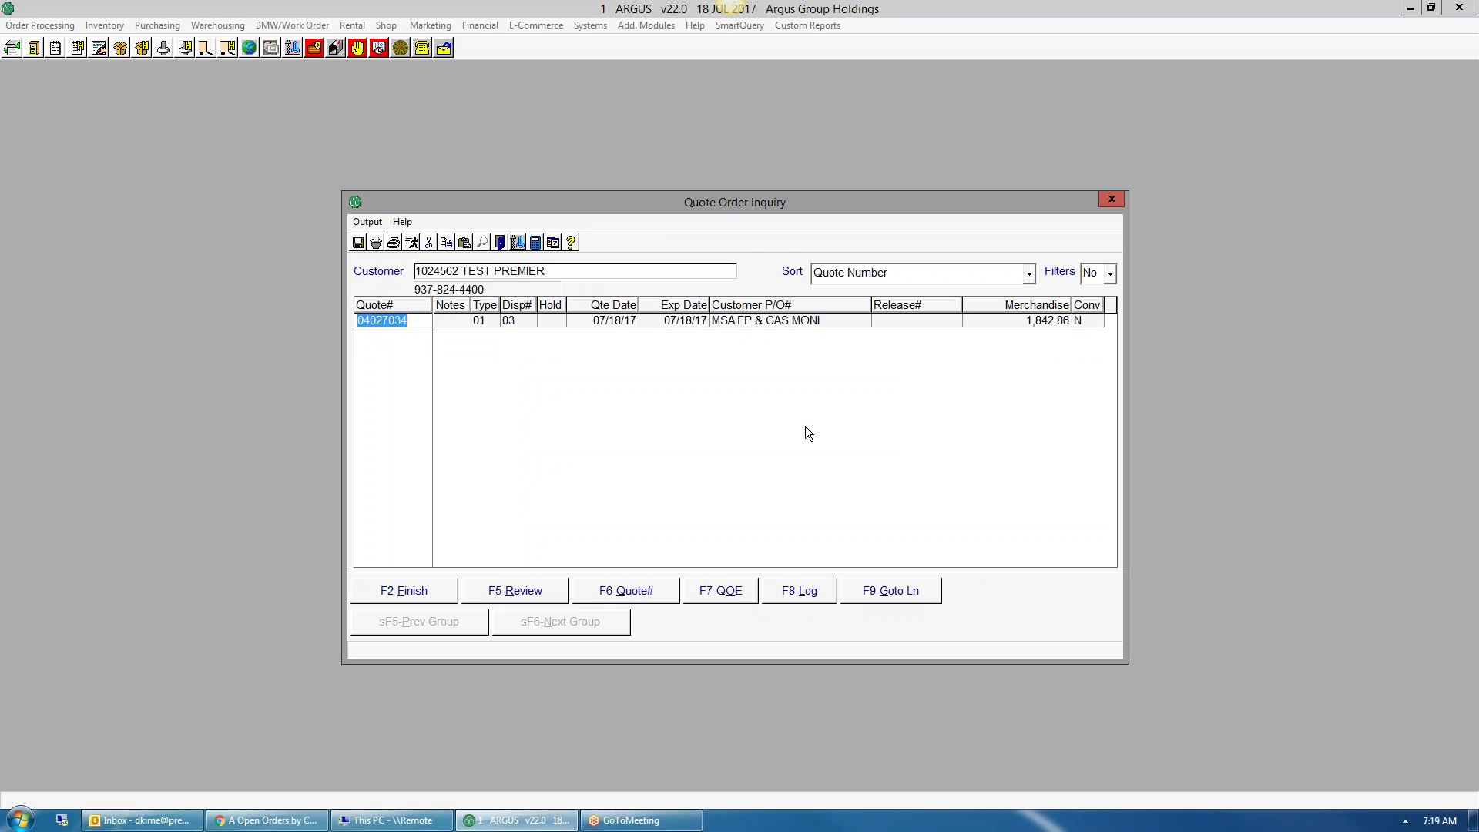